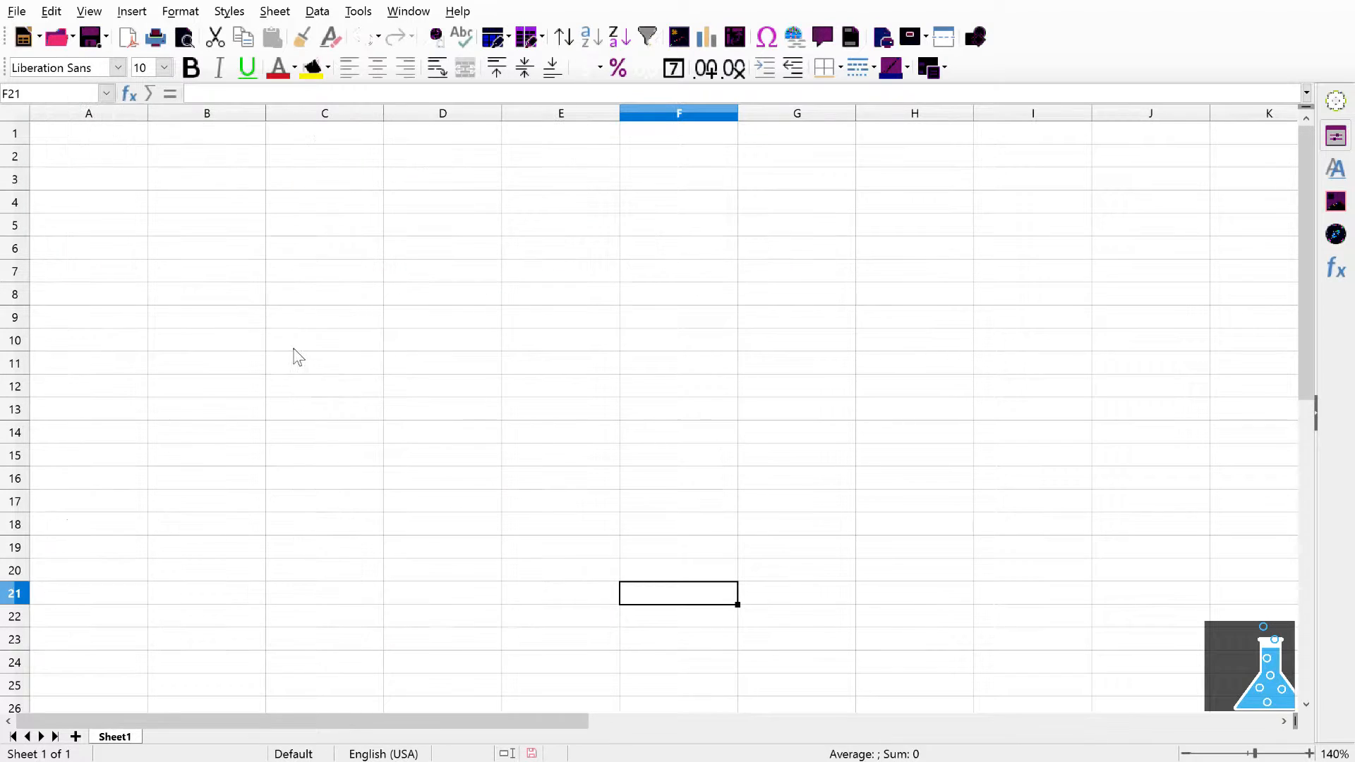
# Enter the headers "monthly amount" in cell A1 and "interest rate" in cell B1.
pyautogui.click(90, 138)
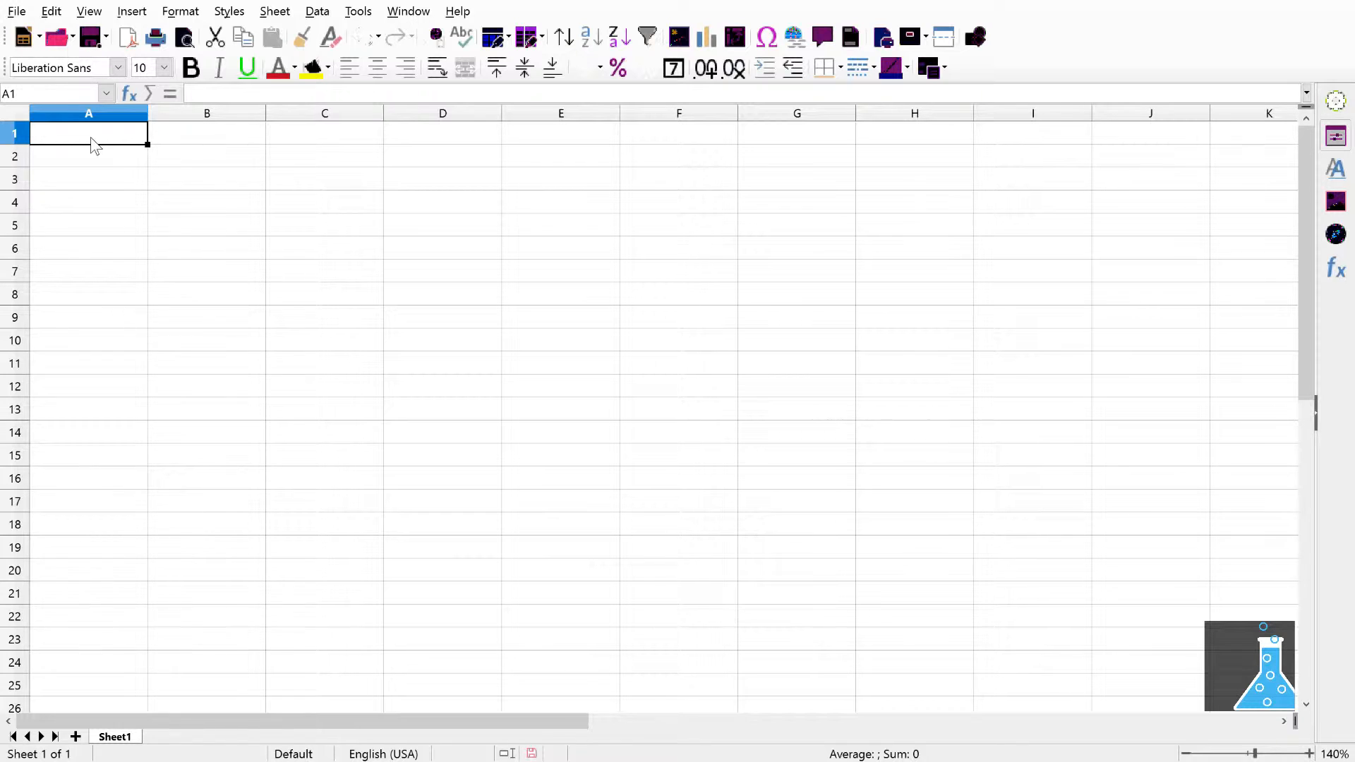
pyautogui.write('mont')
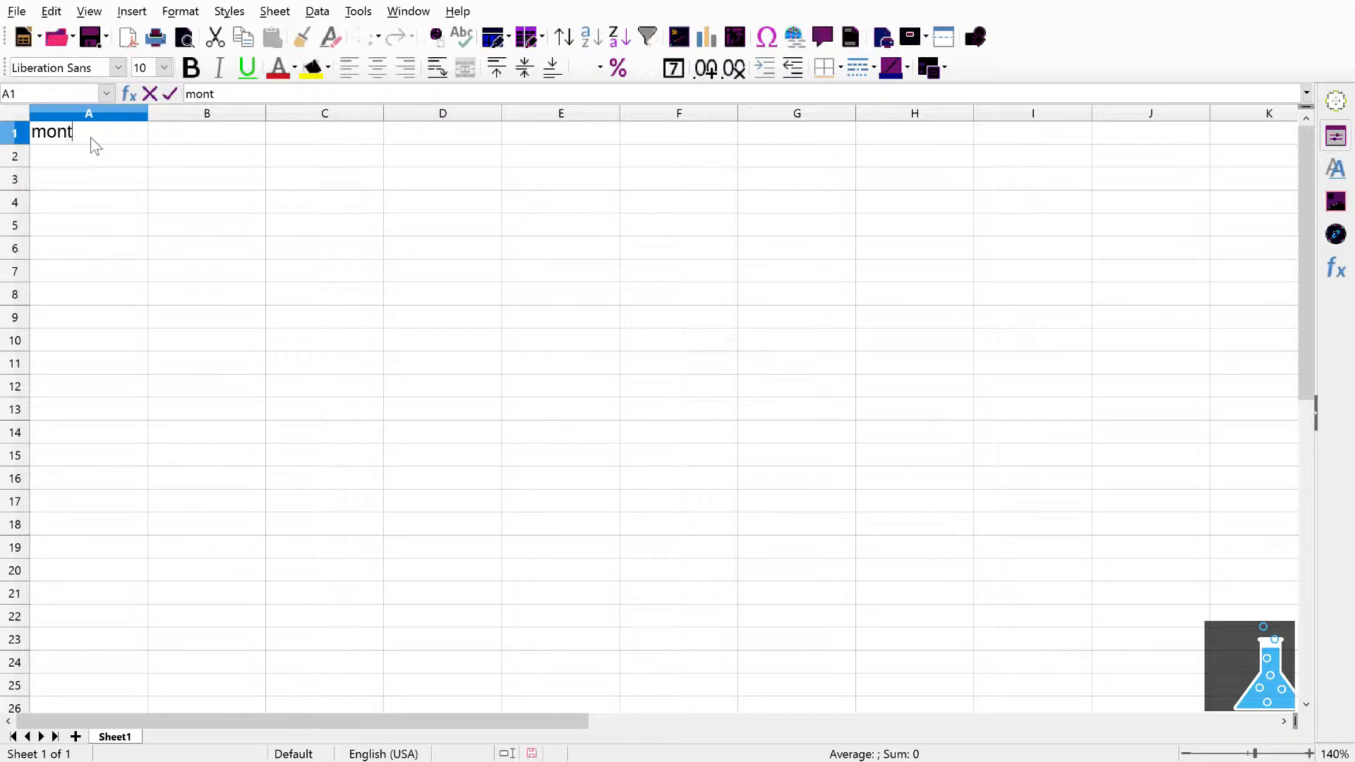
pyautogui.write('hly amount')
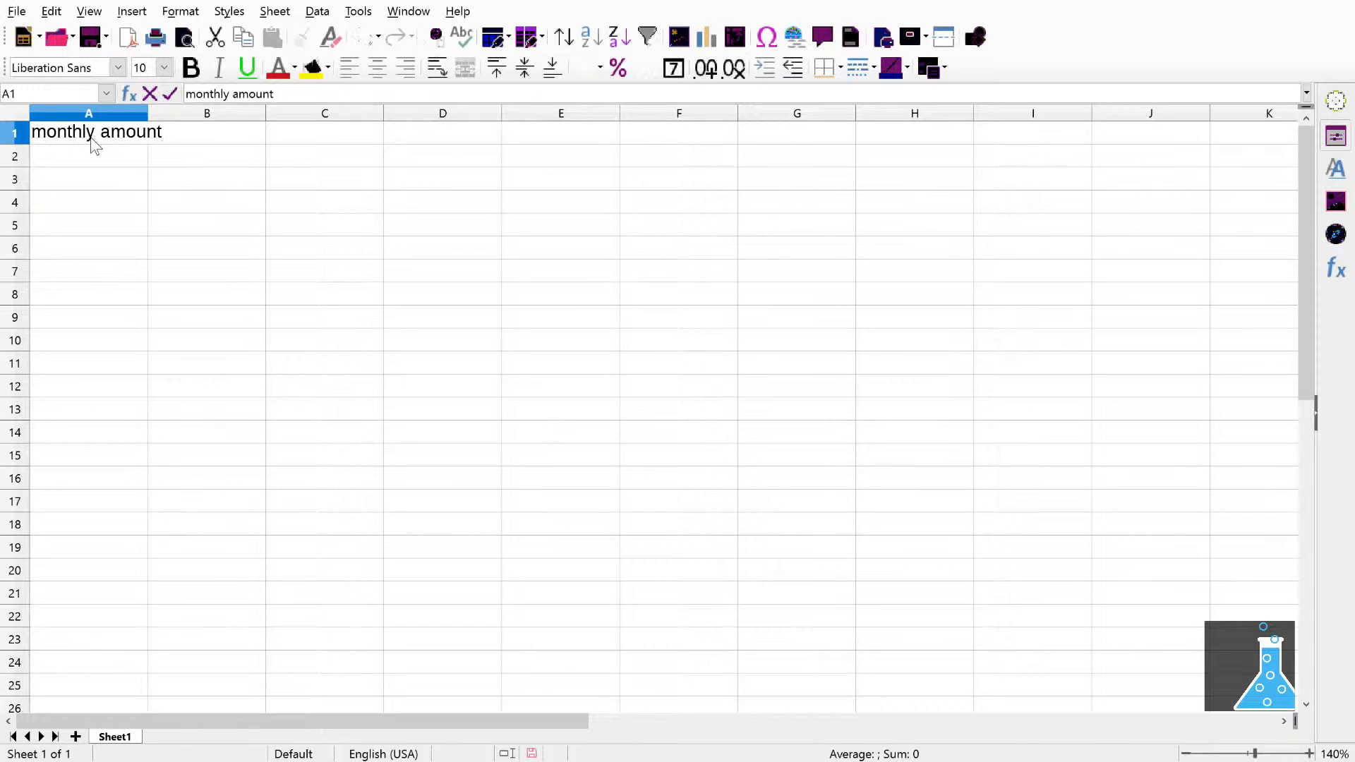
pyautogui.press('Tab')
pyautogui.write('inter')
pyautogui.write('est')
pyautogui.write(' raet')
pyautogui.press('BackSpace')
pyautogui.press('BackSpace')
pyautogui.write('te')
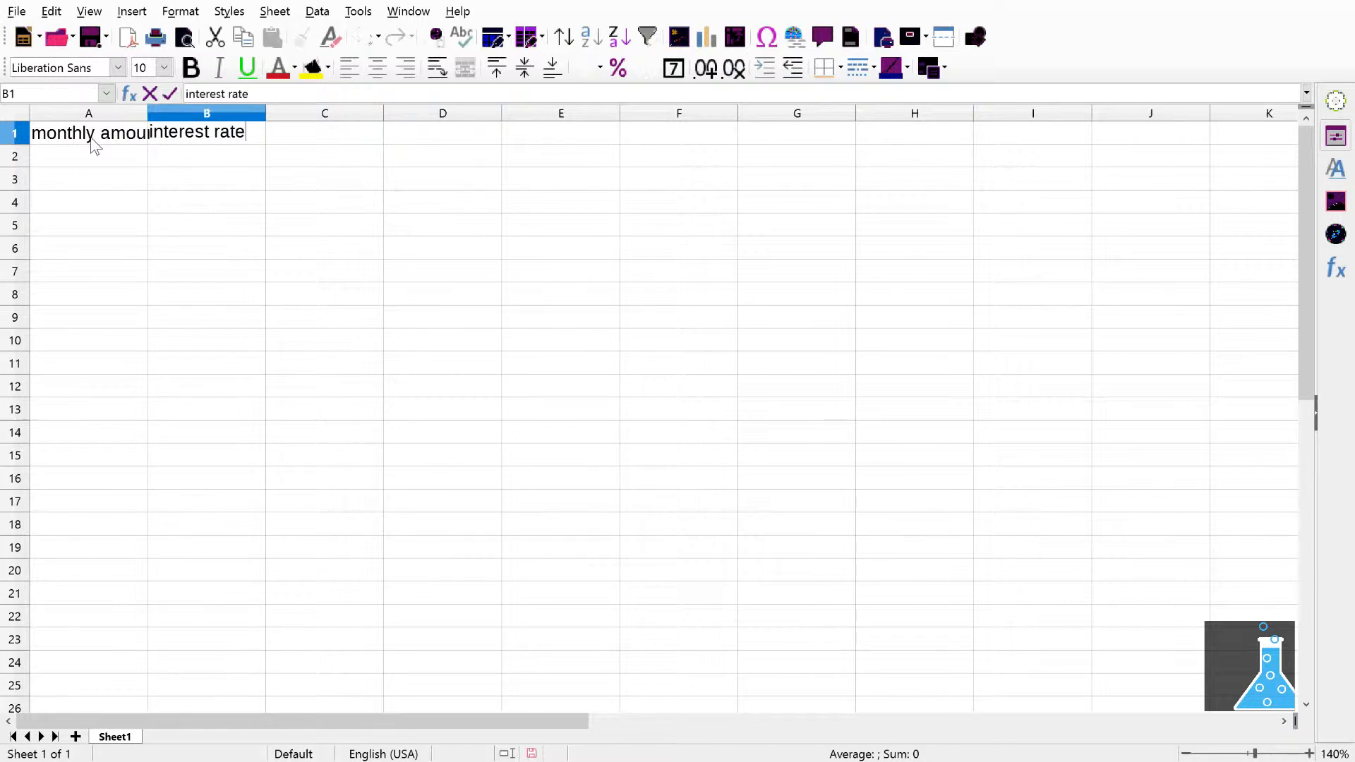
pyautogui.press('Tab')
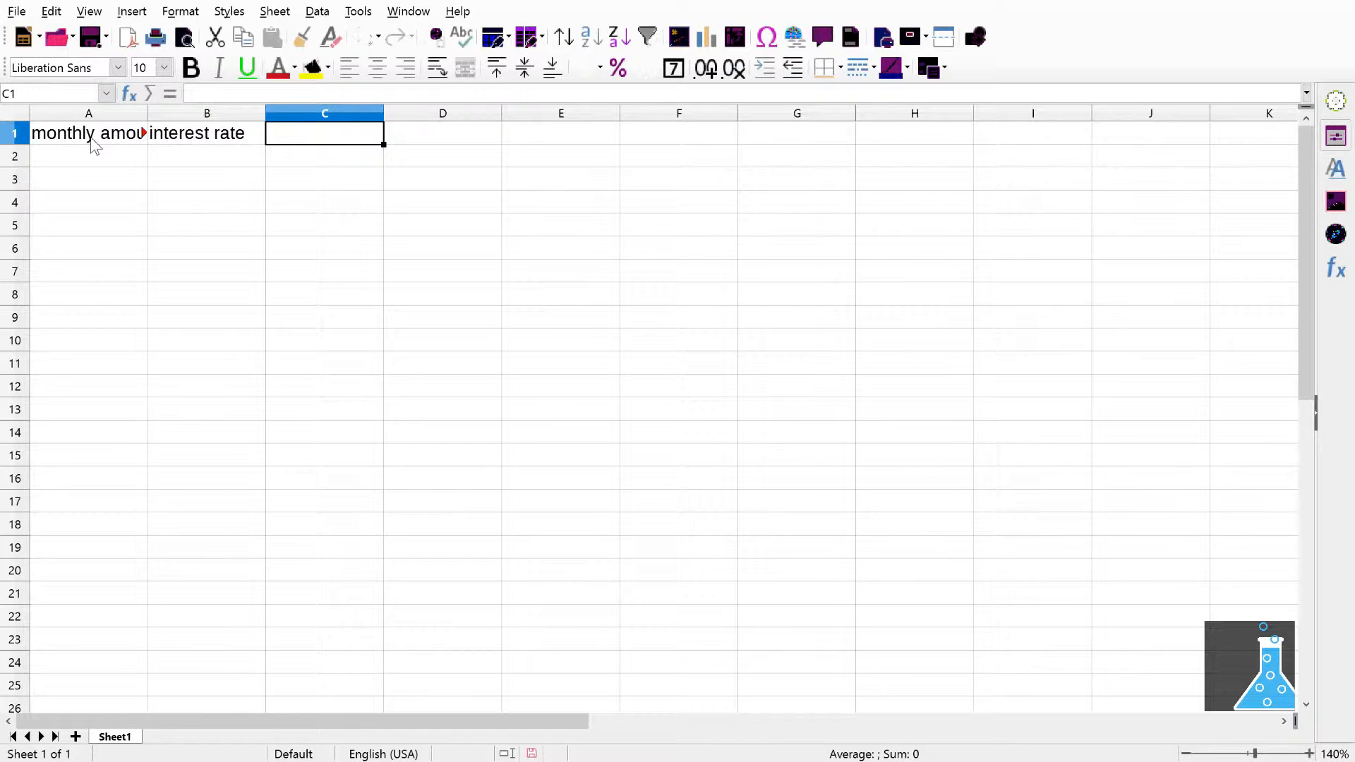
# Add the headers "years", "present value" and "future value" in cells C1, D1 and E1.
pyautogui.write('years')
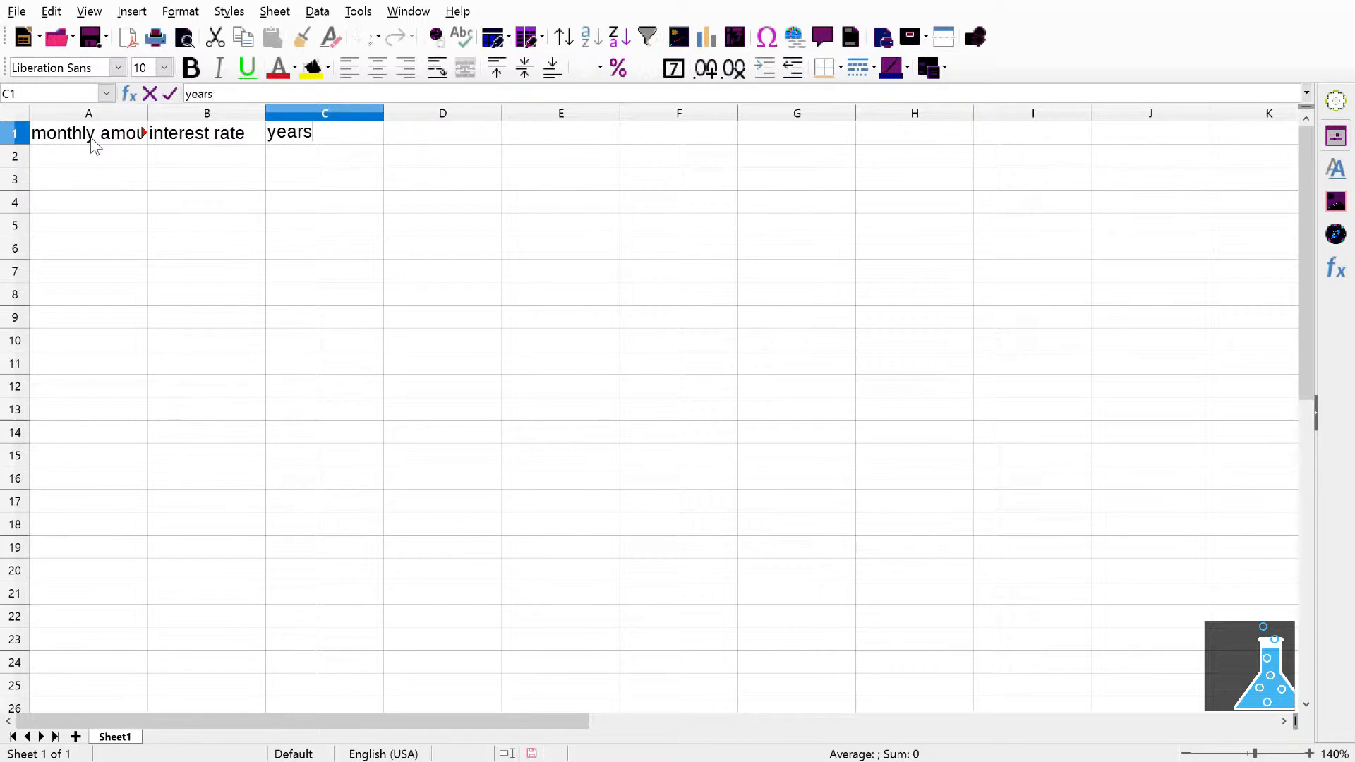
pyautogui.press('Tab')
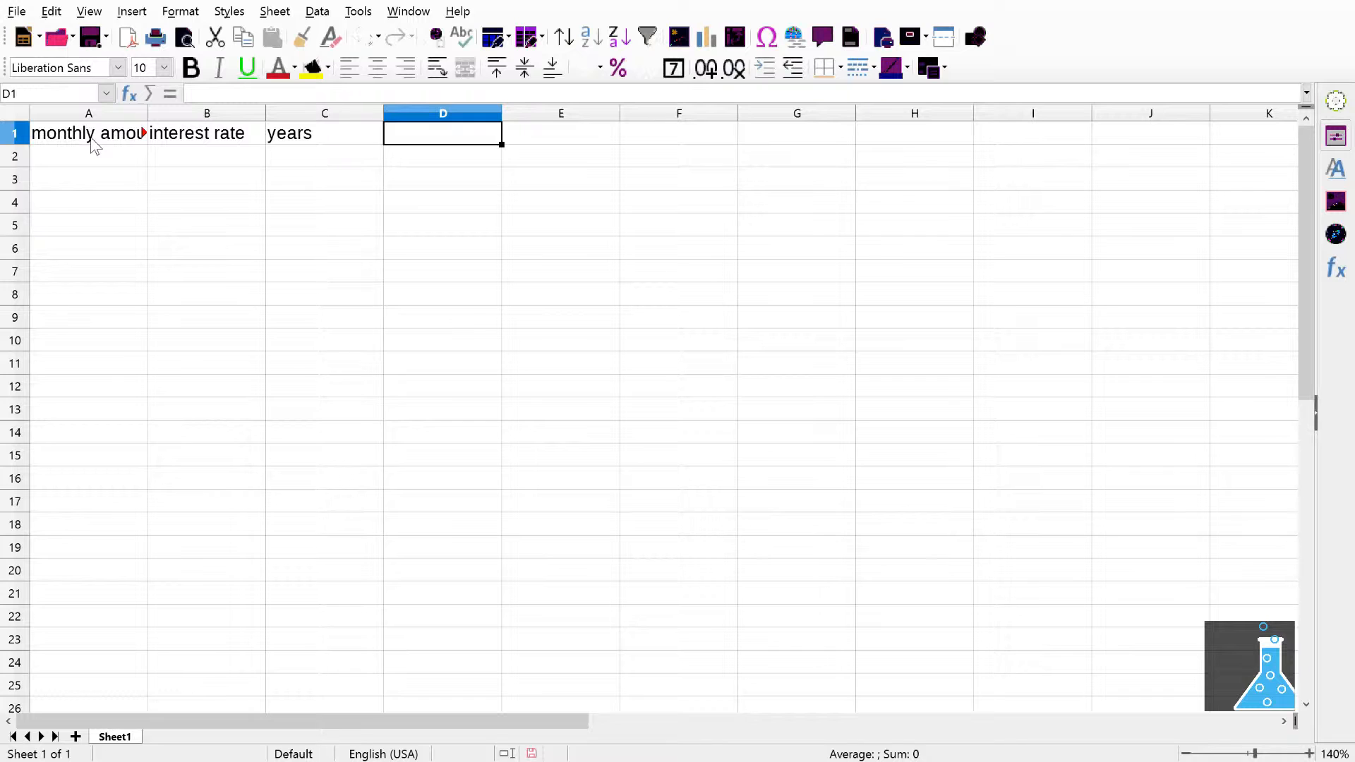
pyautogui.write('pre')
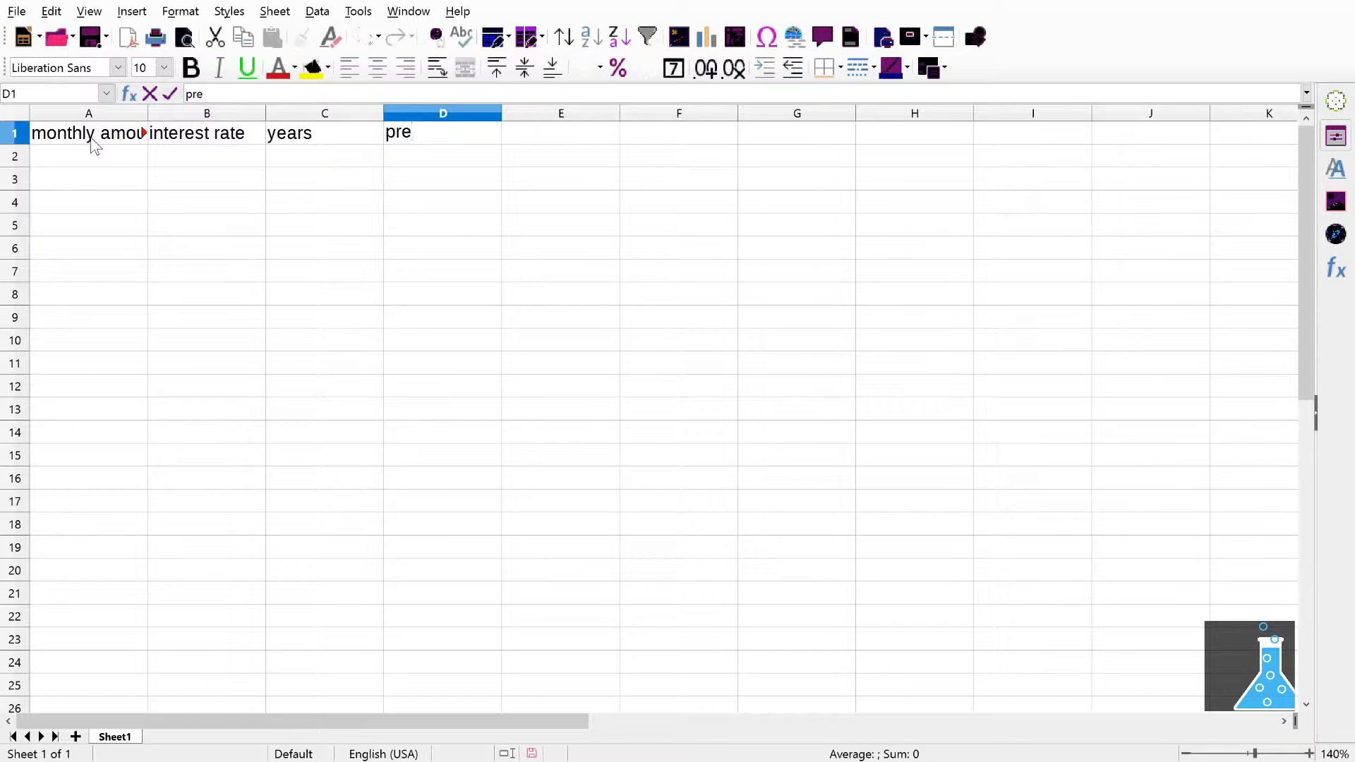
pyautogui.write('sent value')
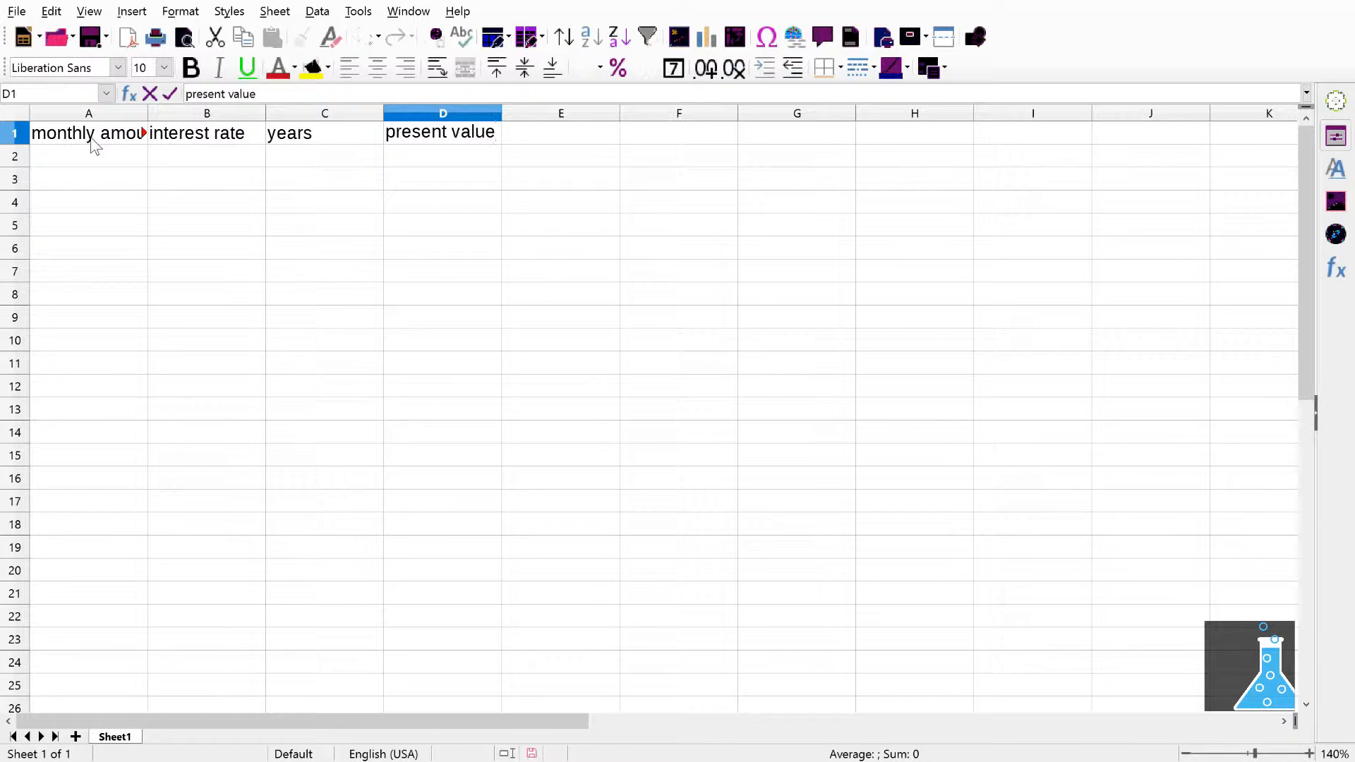
pyautogui.press('Tab')
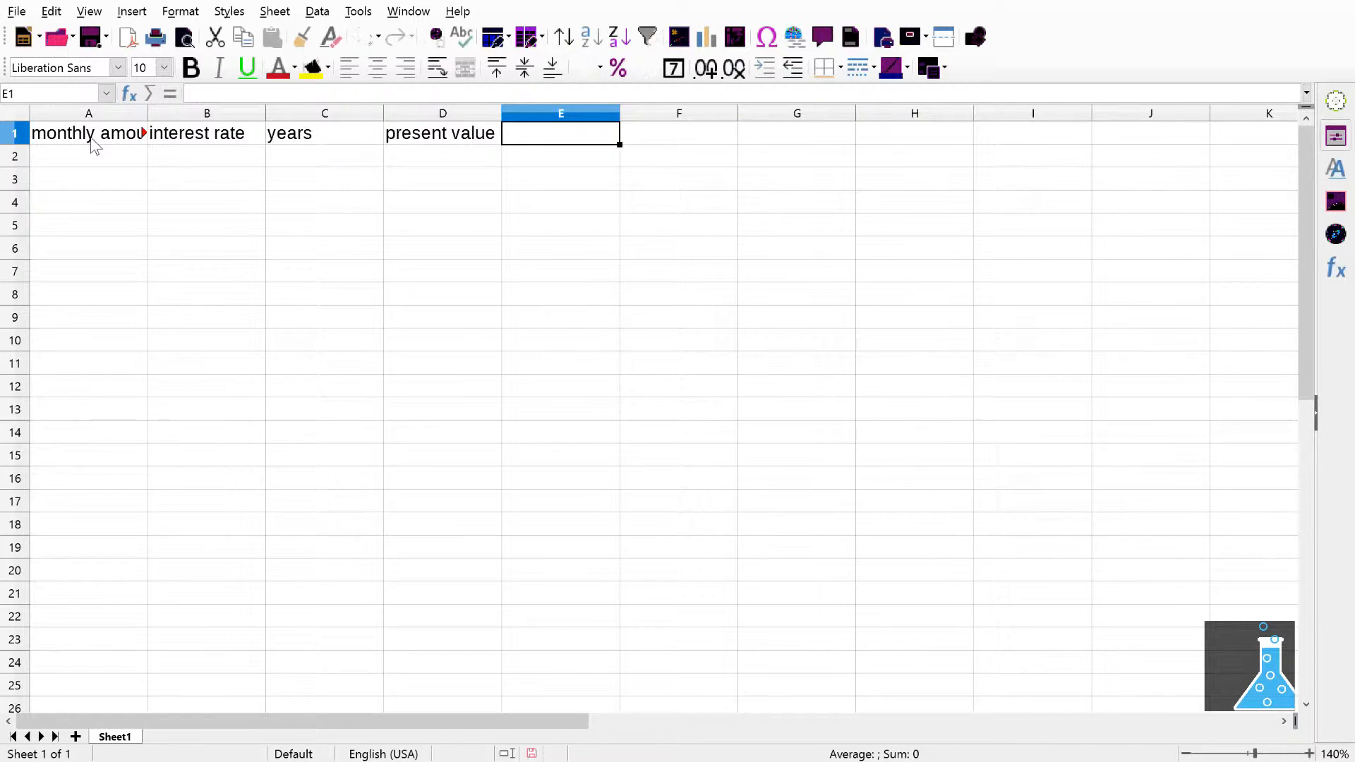
pyautogui.write('fu')
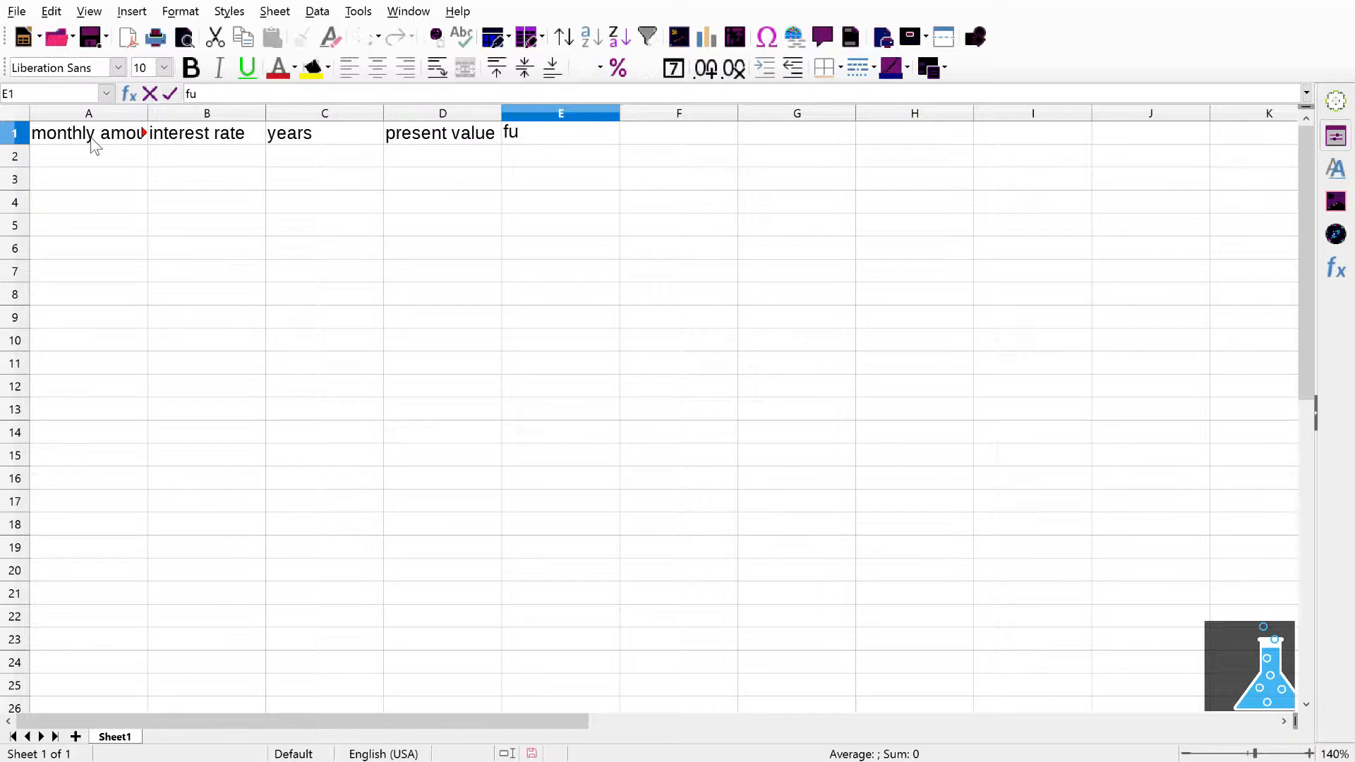
pyautogui.write('ture value')
pyautogui.press('Return')
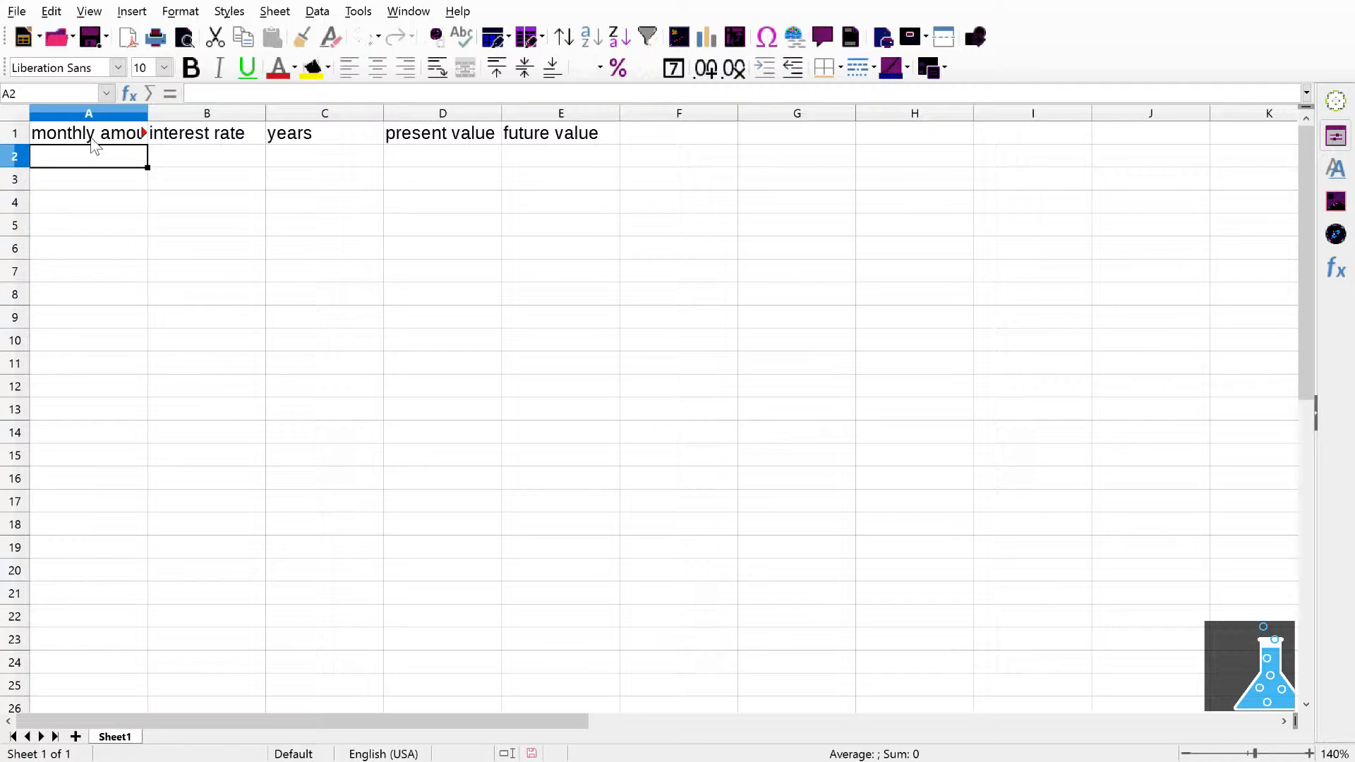
# Fill in row 2 with a monthly amount of -200, interest rate 9, 20 years and a present value of 5000.
pyautogui.write('-200')
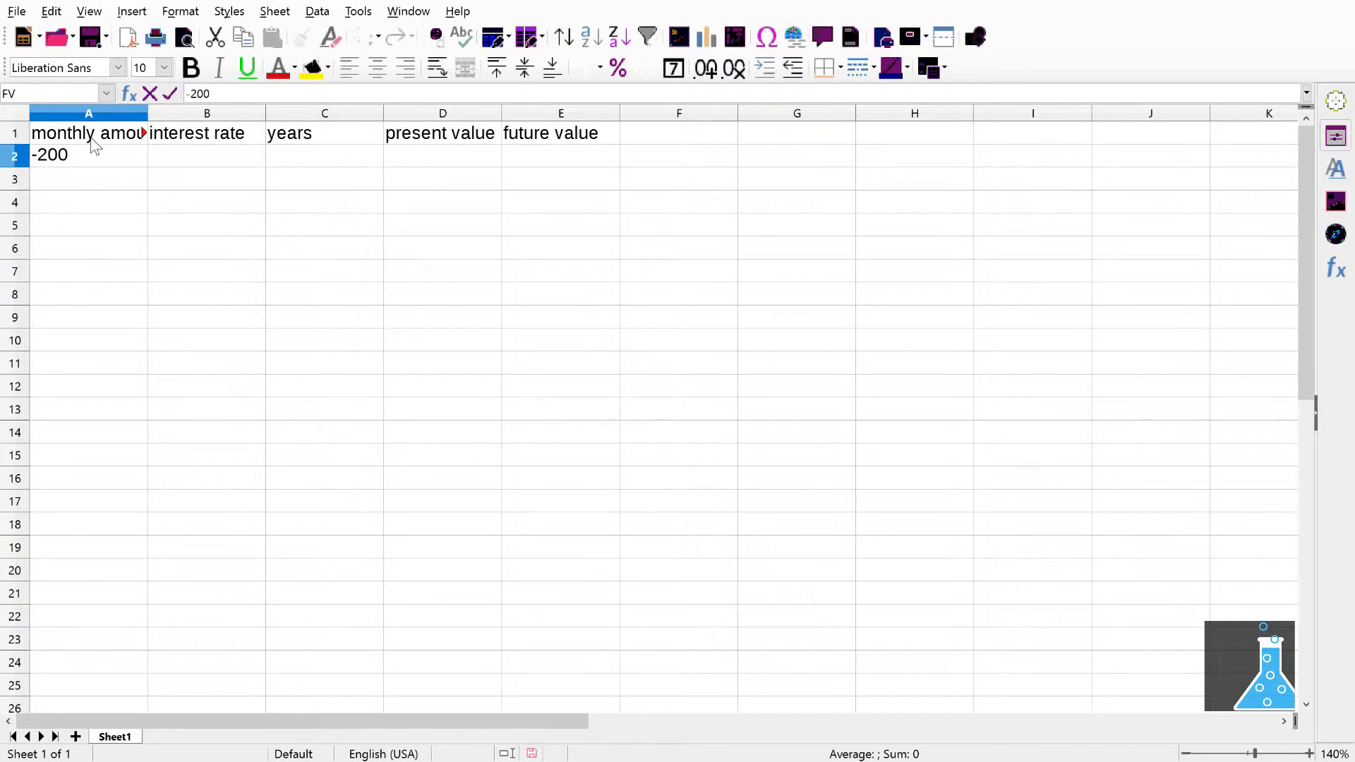
pyautogui.press('Tab')
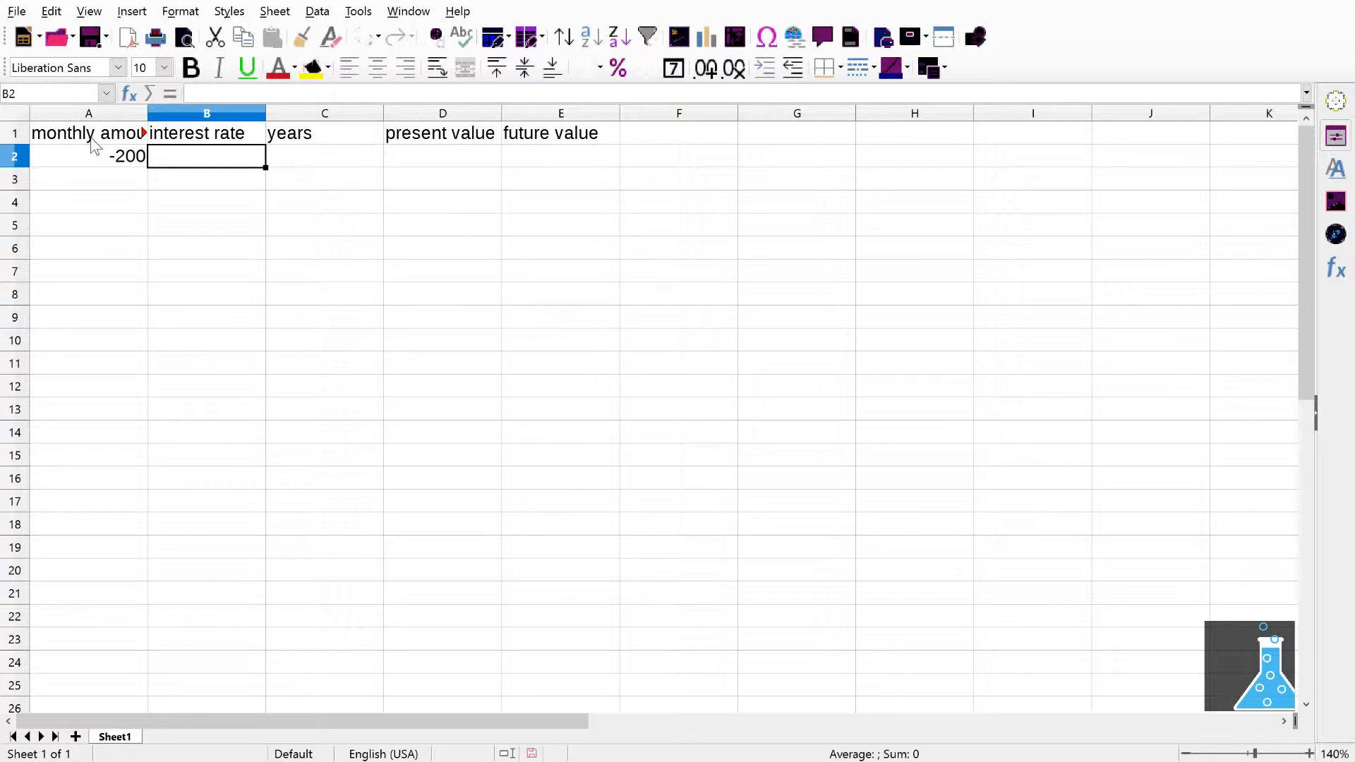
pyautogui.write('9')
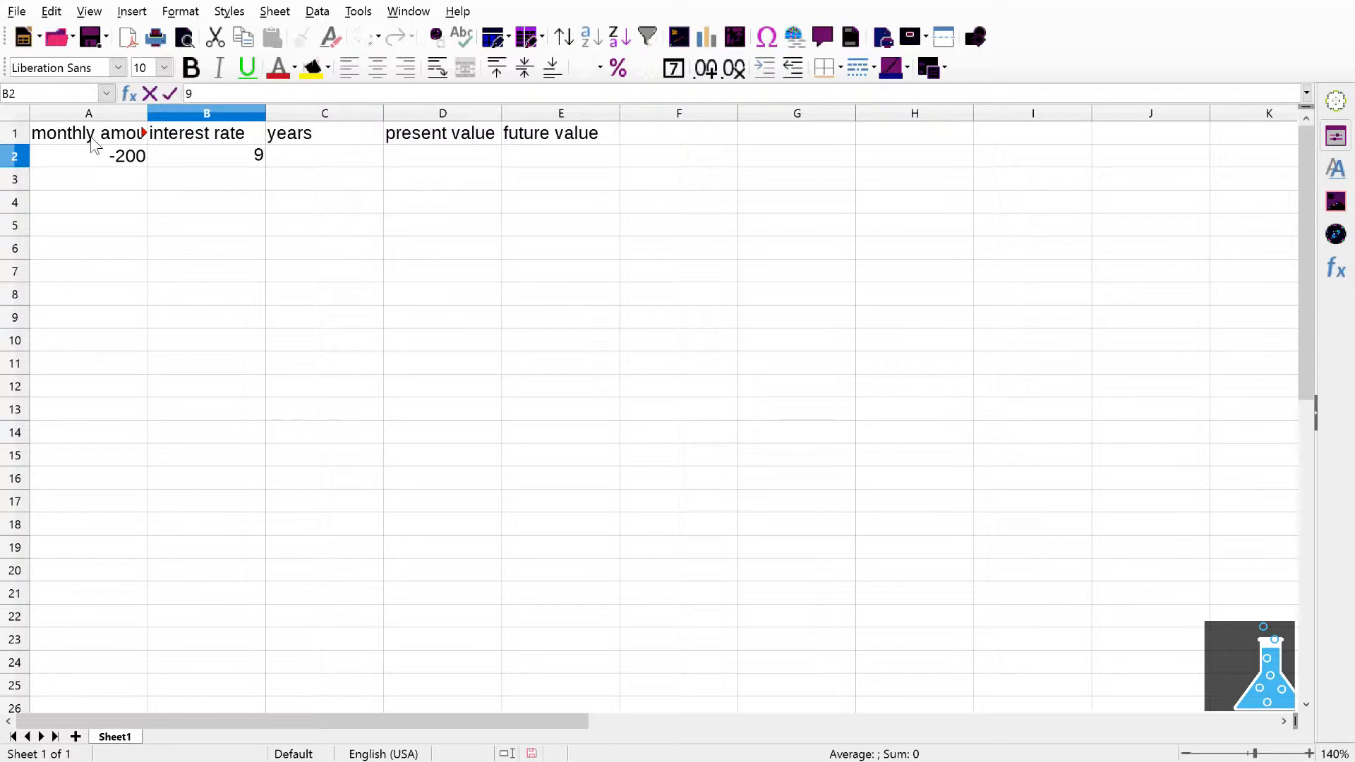
pyautogui.press('Tab')
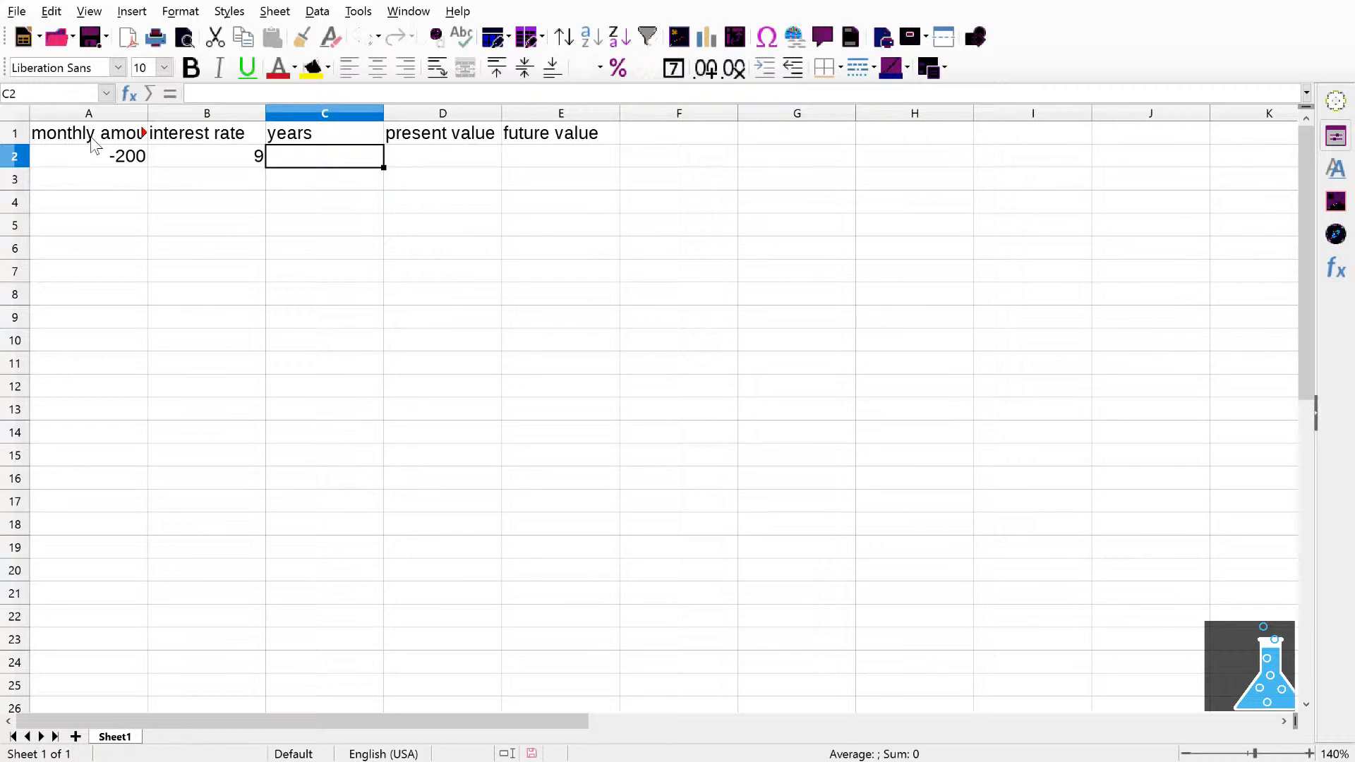
pyautogui.write('20')
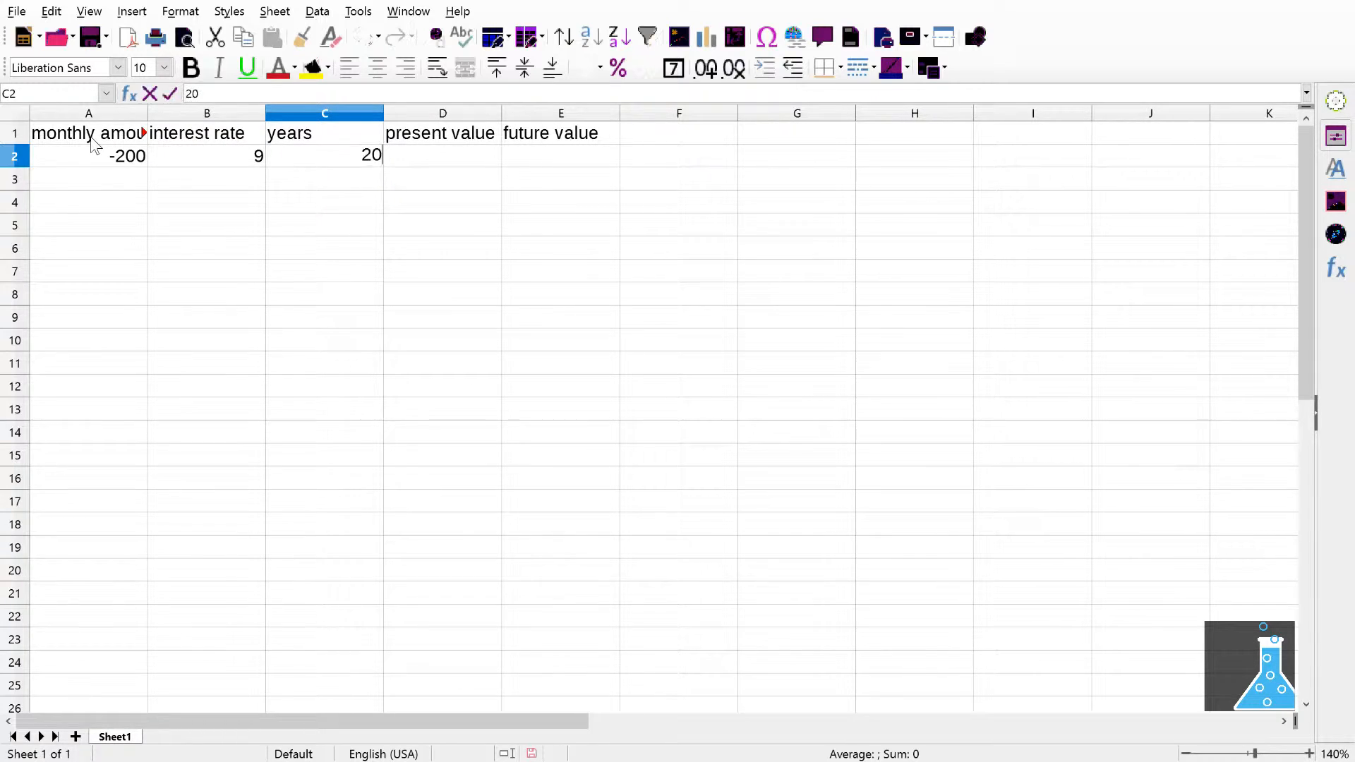
pyautogui.press('Tab')
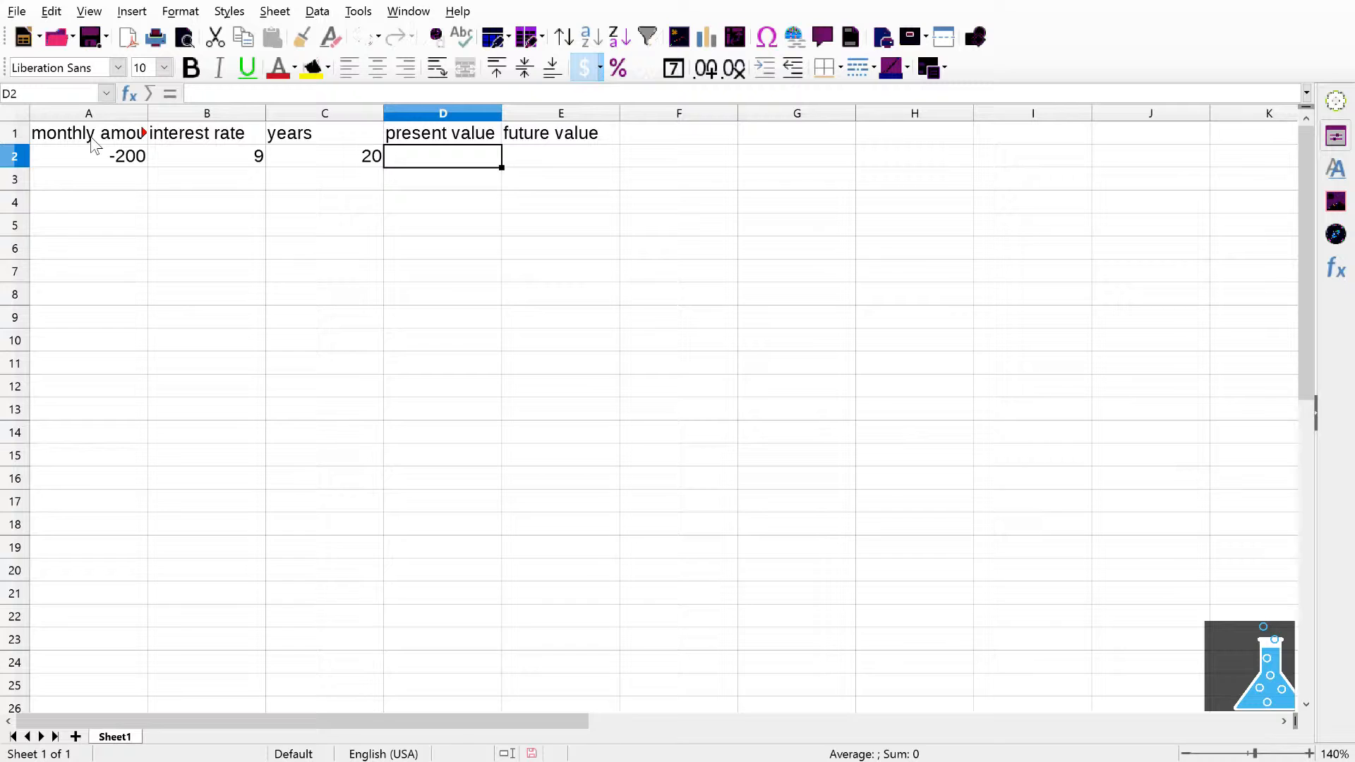
pyautogui.write('5000')
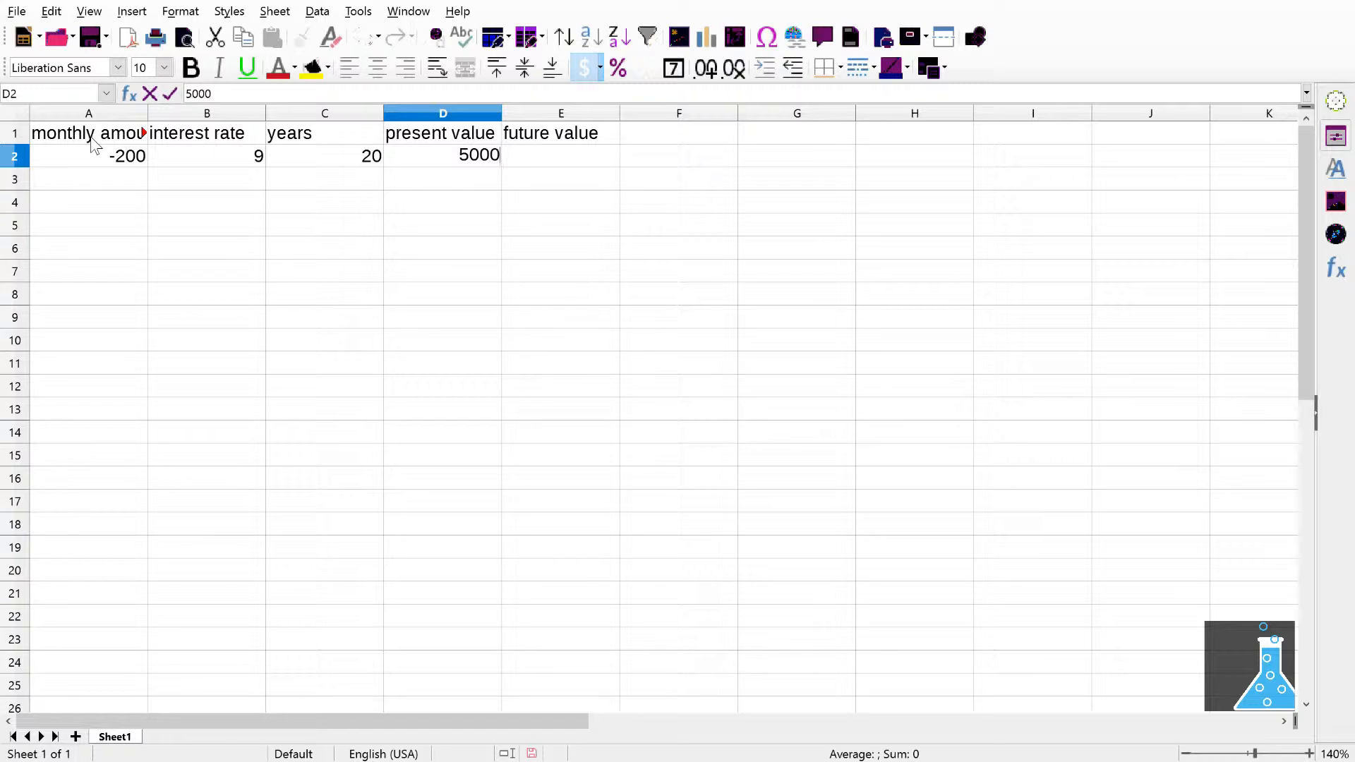
pyautogui.press('Tab')
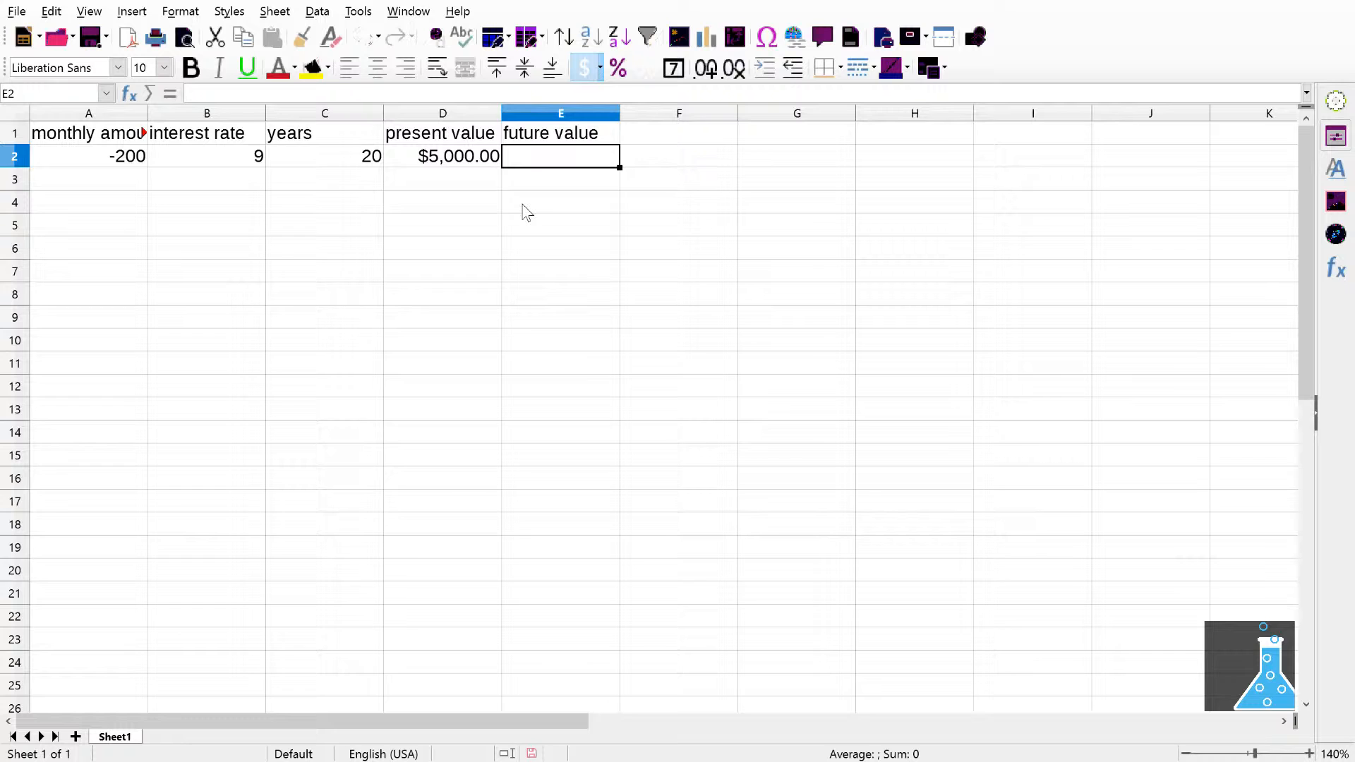
# Start a formula in cell E2 with the Function Wizard, using the FV function from the Financial category.
pyautogui.write('=')
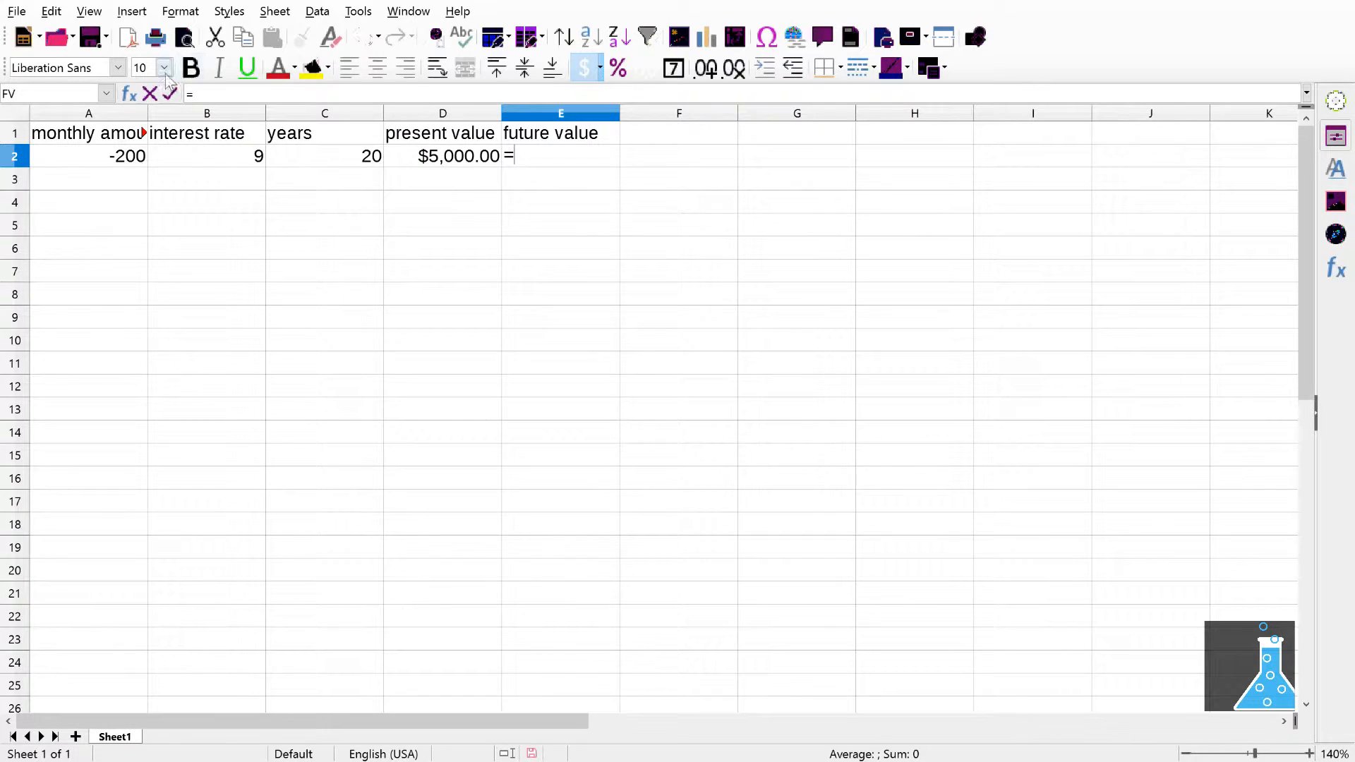
pyautogui.click(130, 94)
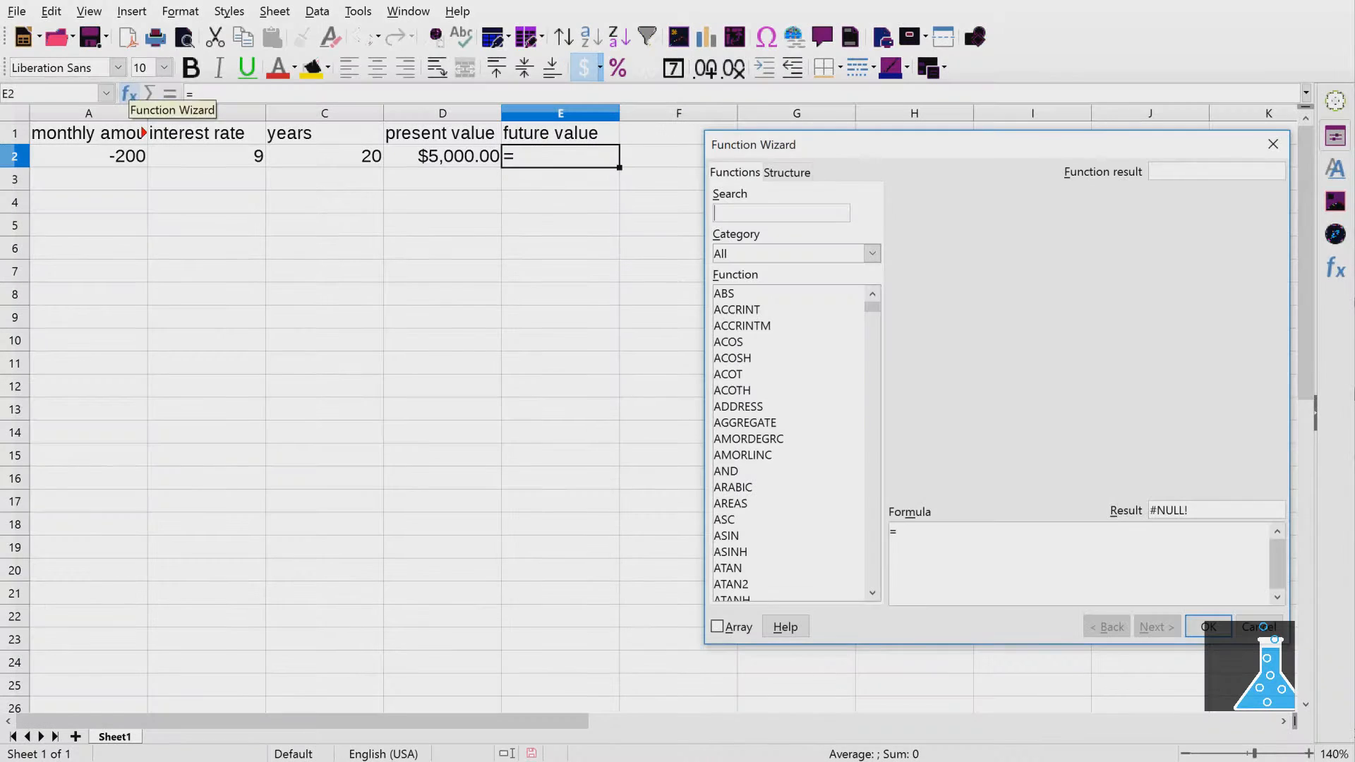
pyautogui.hotkey('alt', 'Down')
pyautogui.press('Up')
pyautogui.press('Down')
pyautogui.press('Down')
pyautogui.press('Down')
pyautogui.press('Down')
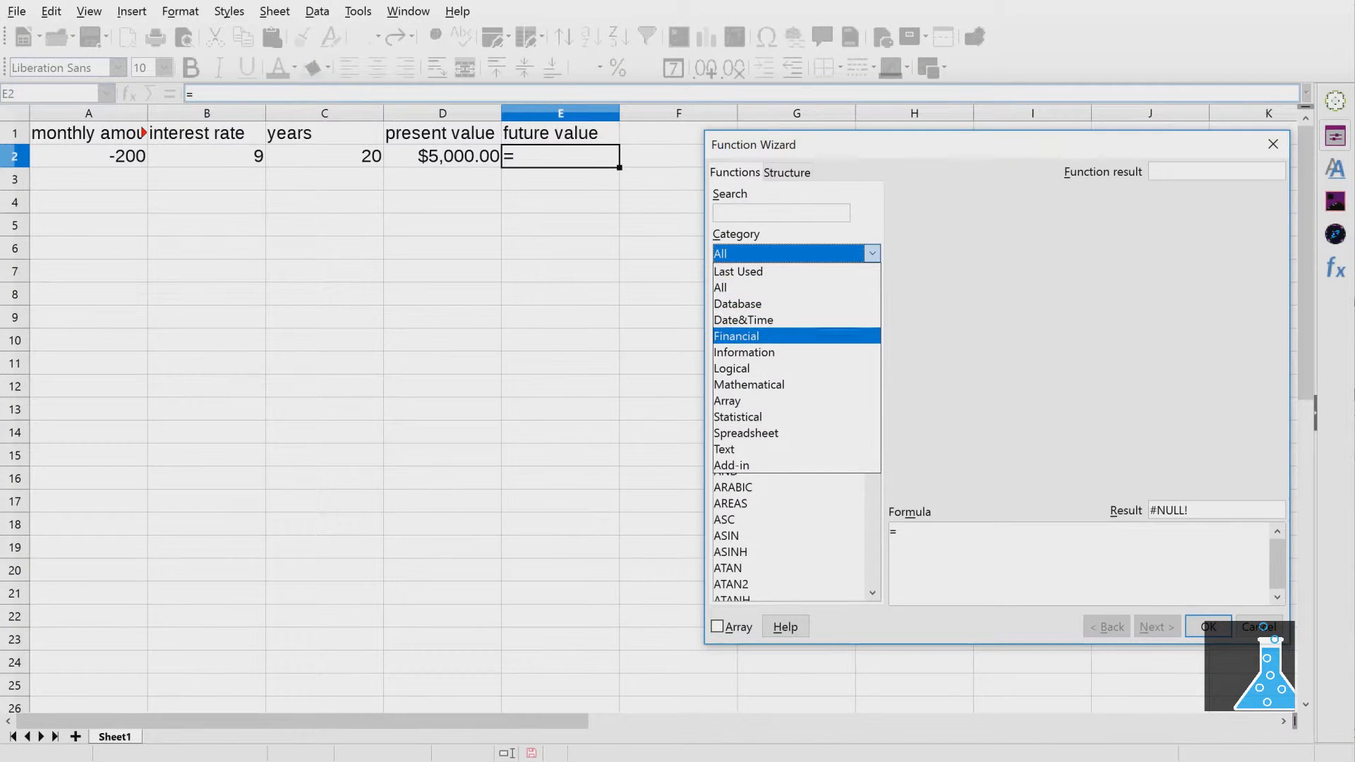
pyautogui.press('Return')
pyautogui.moveTo(872, 344); pyautogui.dragTo(872, 398)
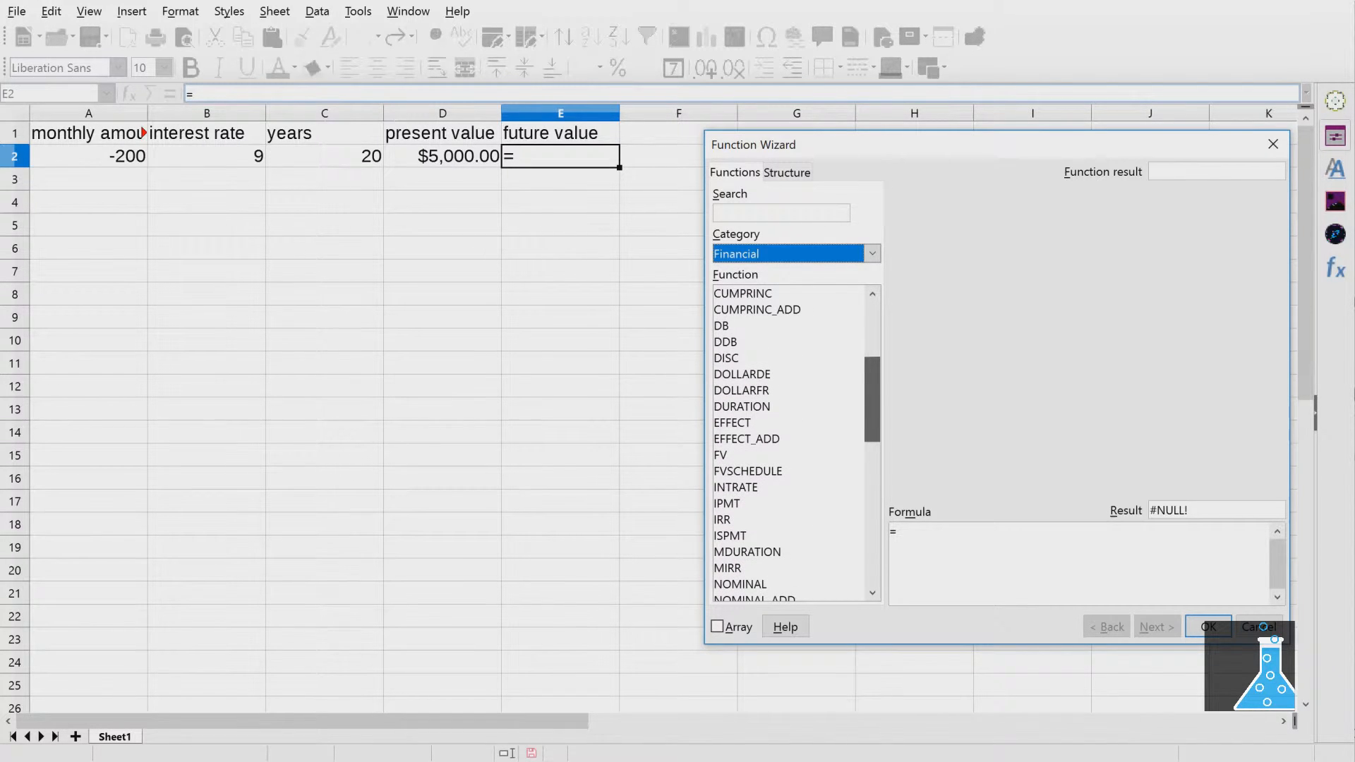
pyautogui.click(722, 454)
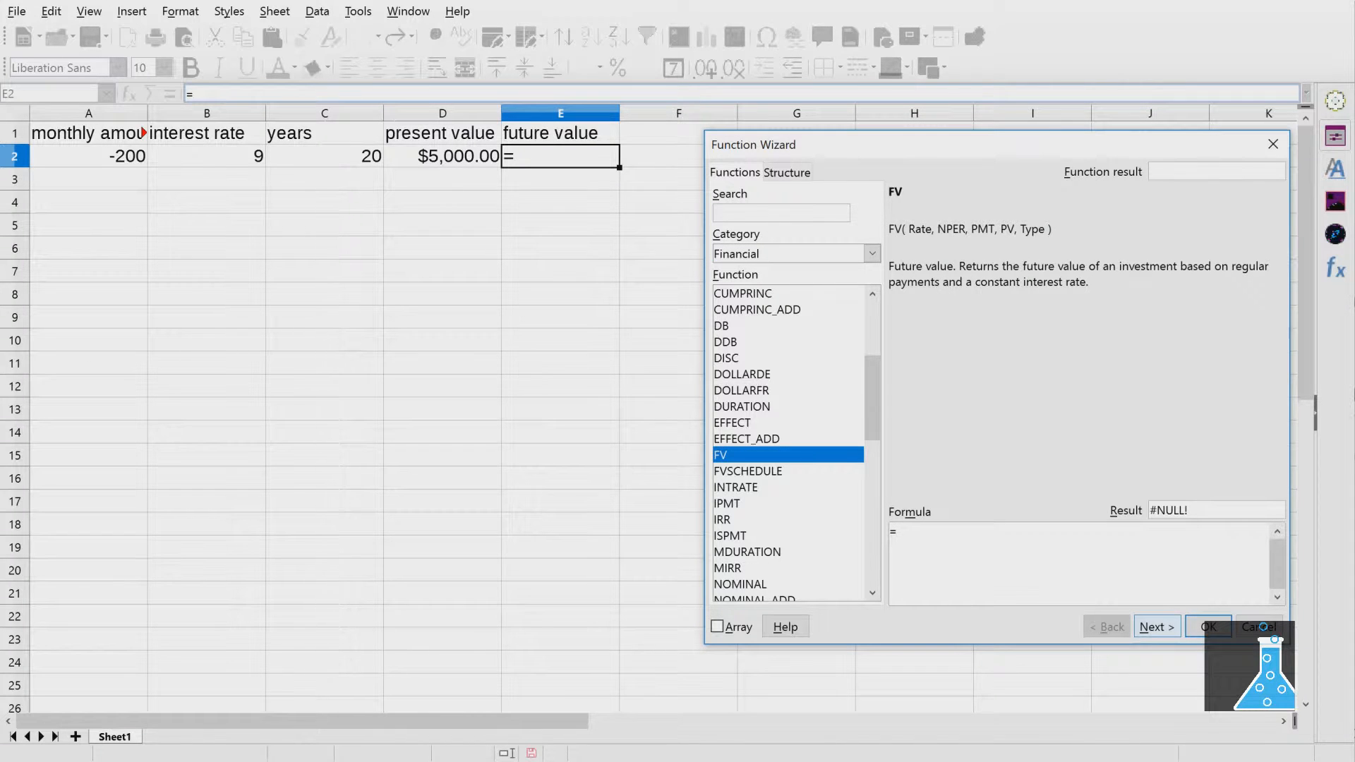
pyautogui.click(1156, 626)
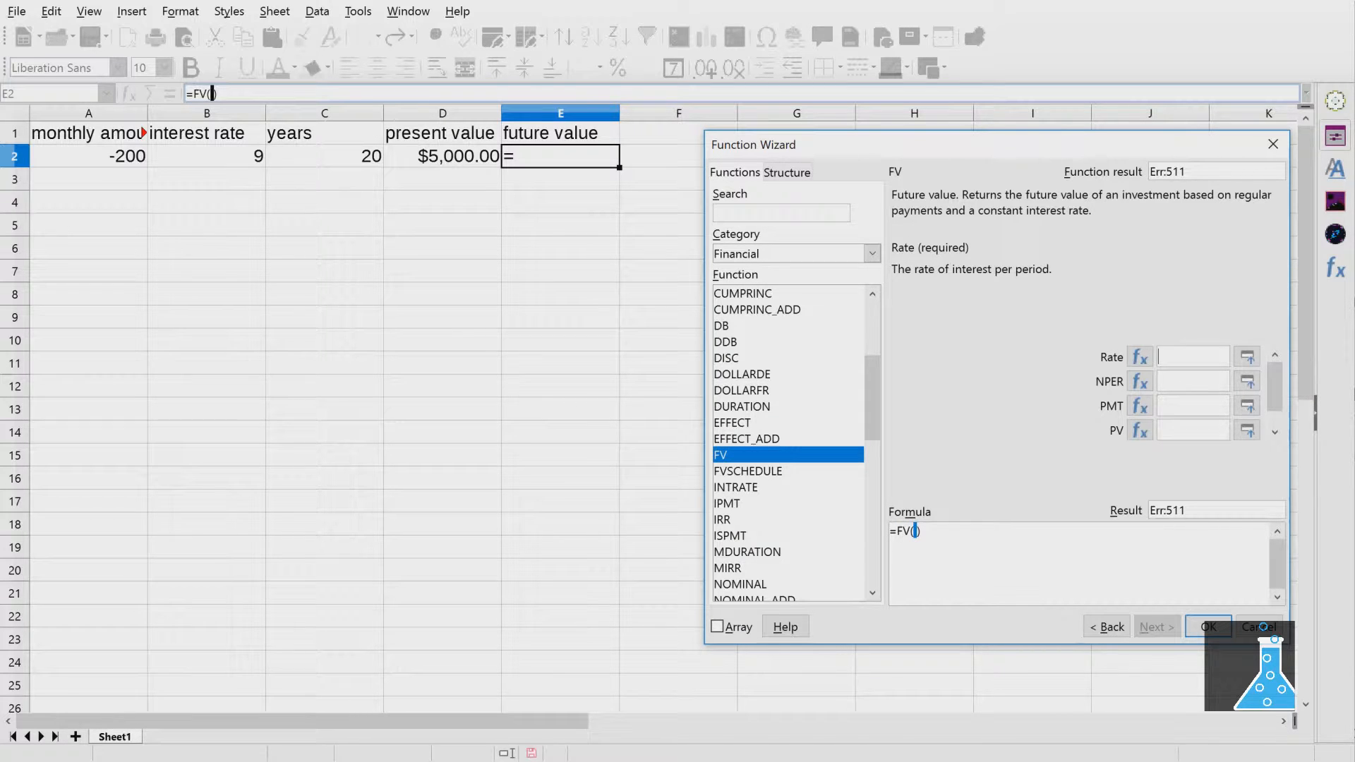
# Set the FV function's Rate argument to b2/100/12 and its NPER argument to c2*12.
pyautogui.write('b2/100')
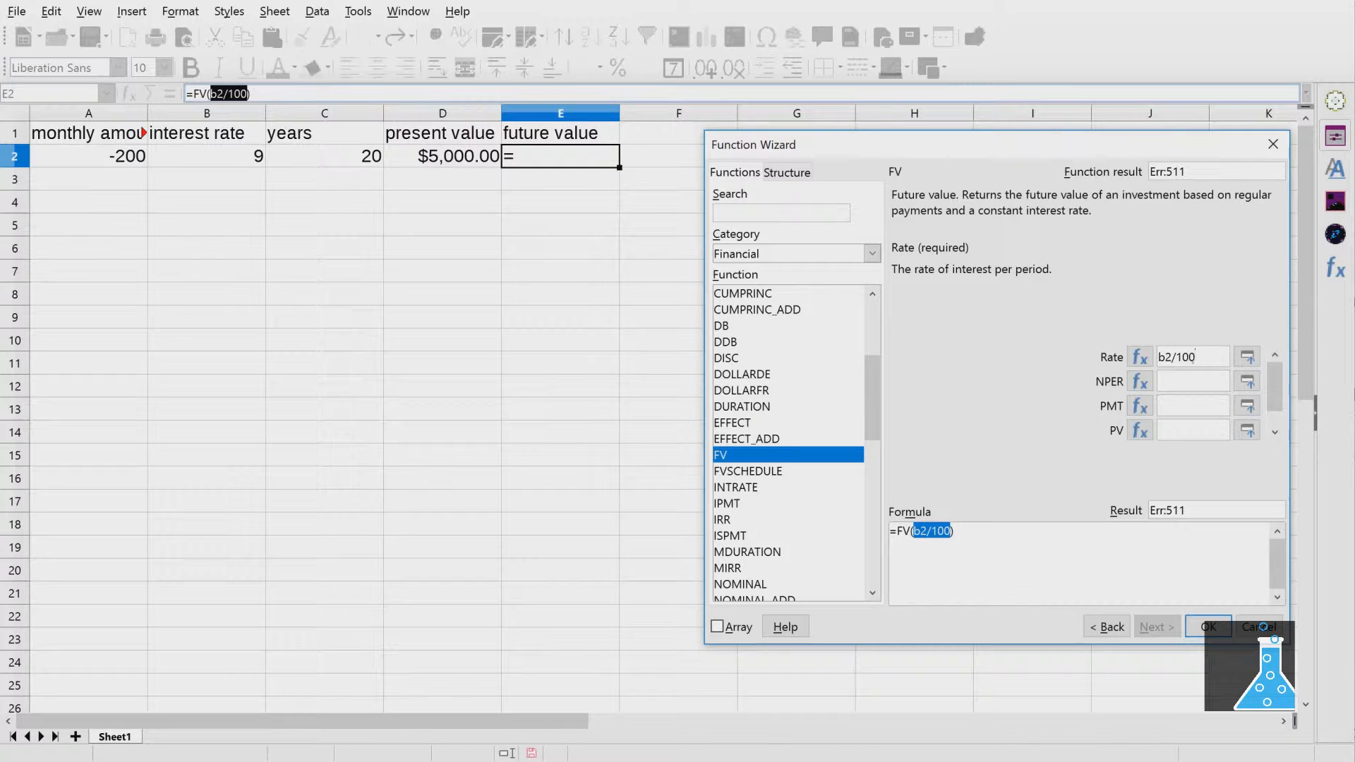
pyautogui.write('/12')
pyautogui.click(1193, 382)
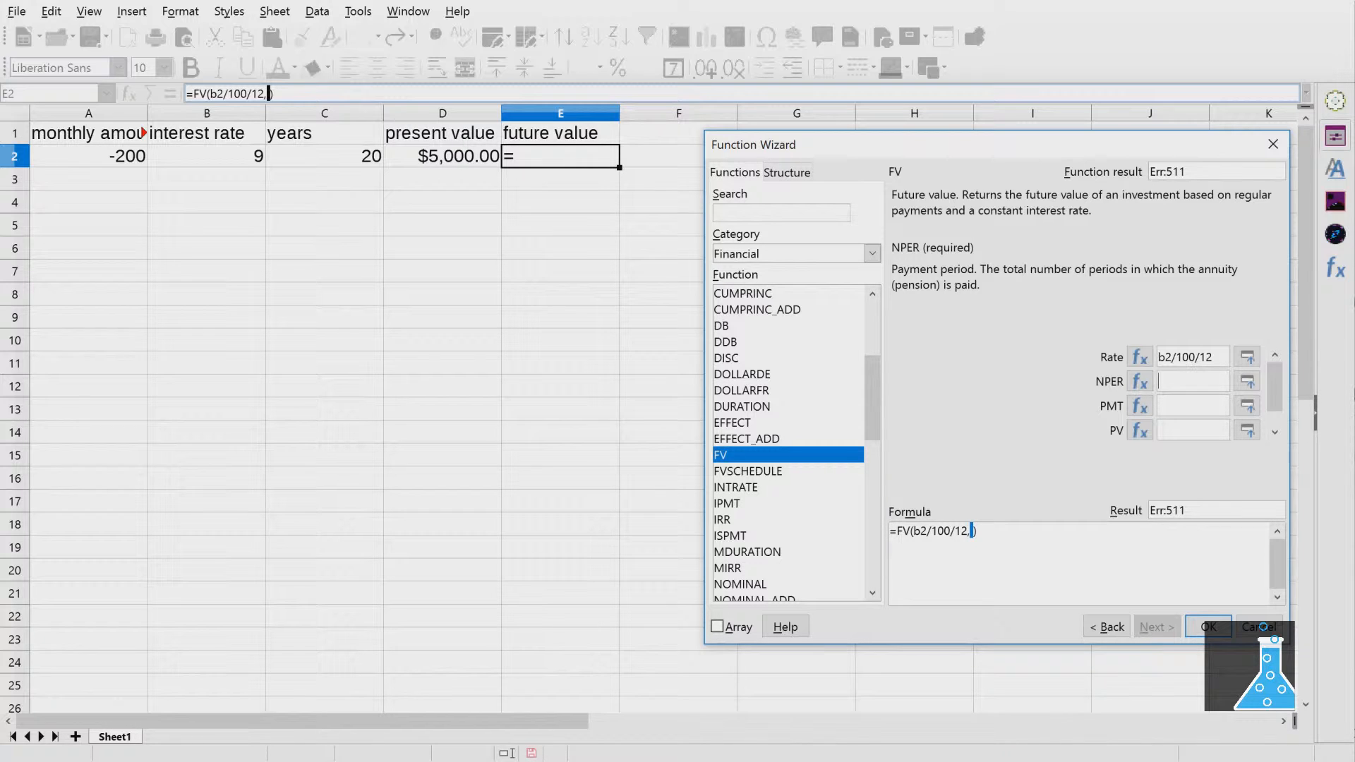
pyautogui.write('c2*12')
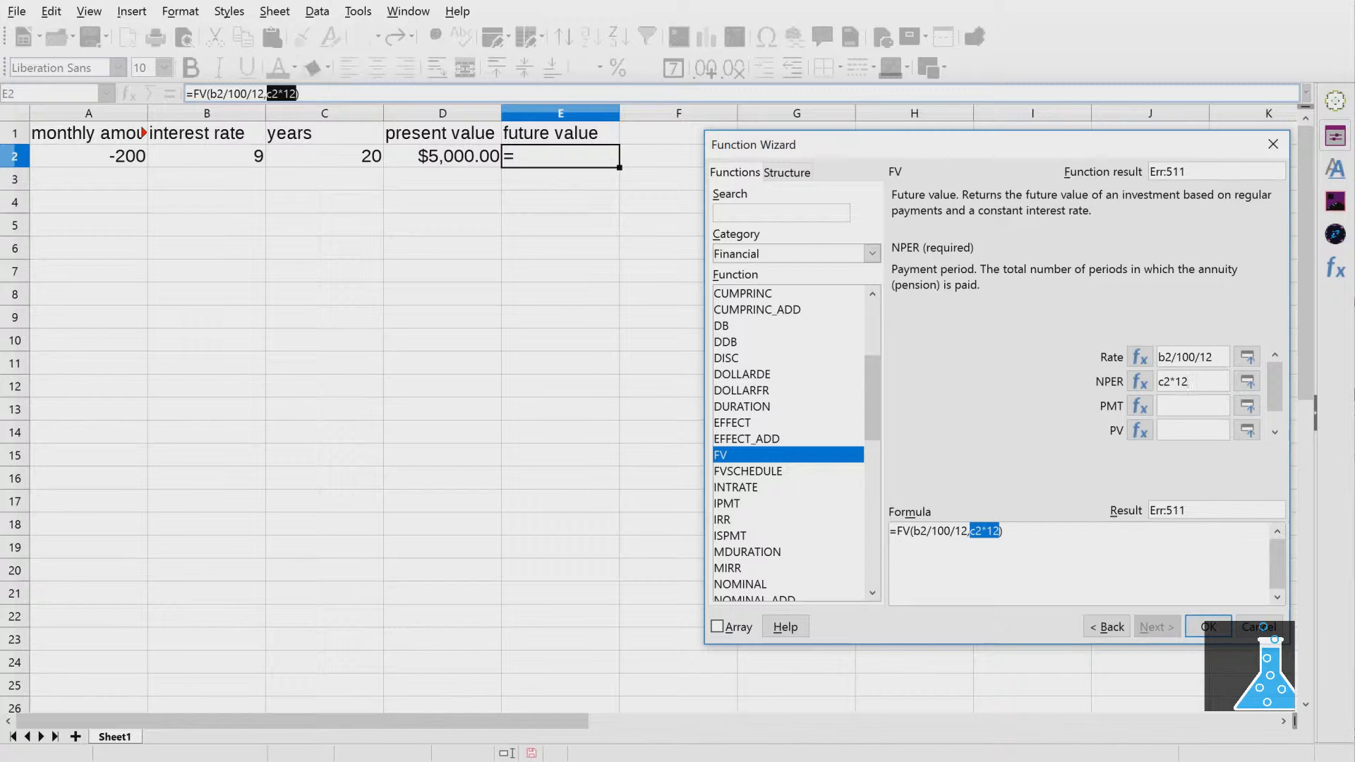
# Set the FV function's PMT argument to a2 and PV to d2, and insert the formula into E2.
pyautogui.click(1192, 406)
pyautogui.write('a2')
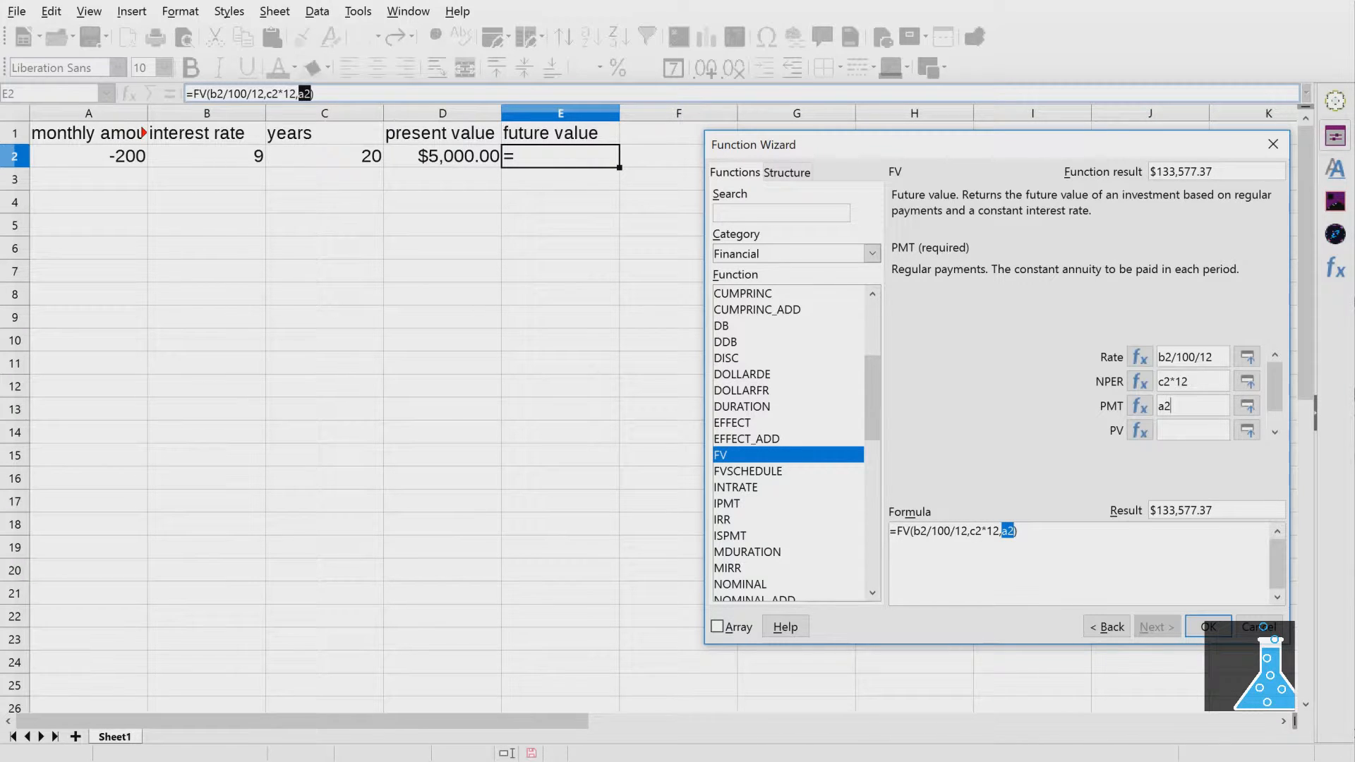
pyautogui.click(1192, 431)
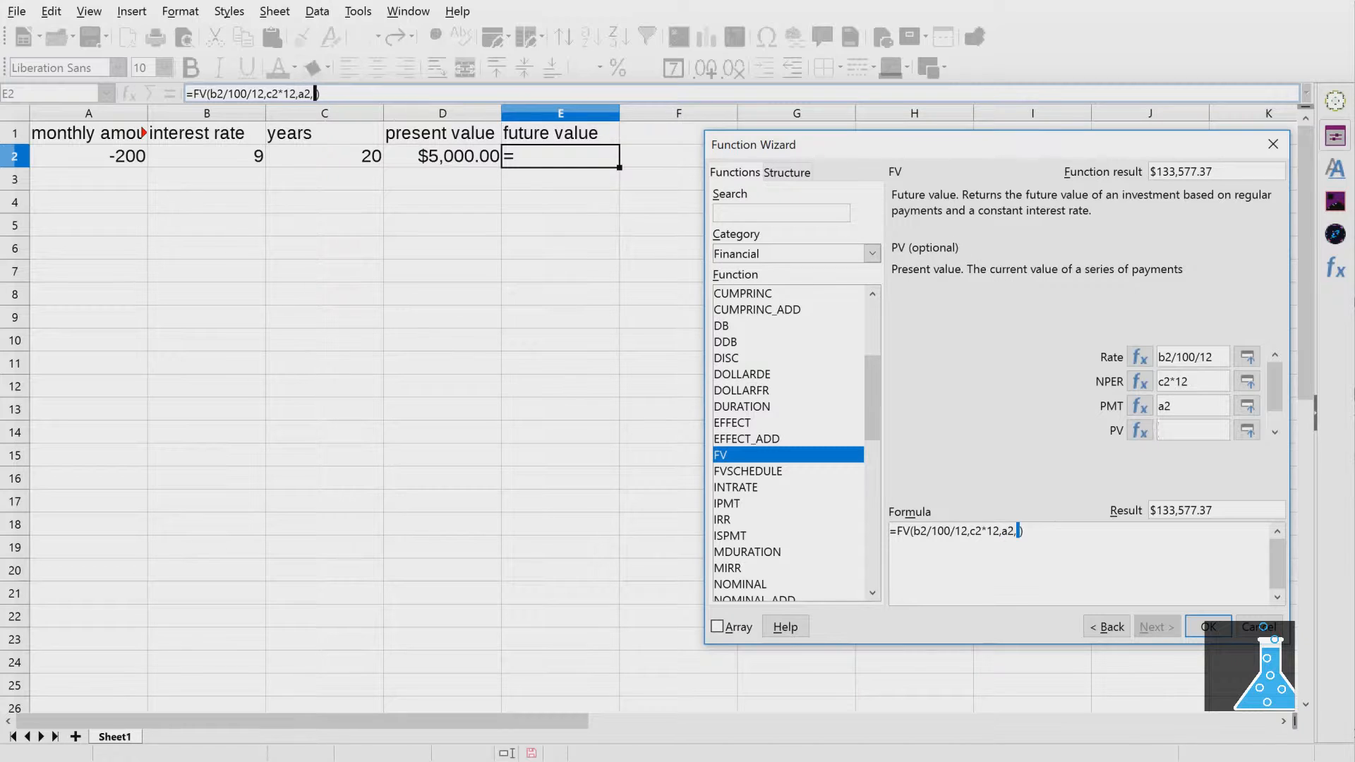
pyautogui.write('d2')
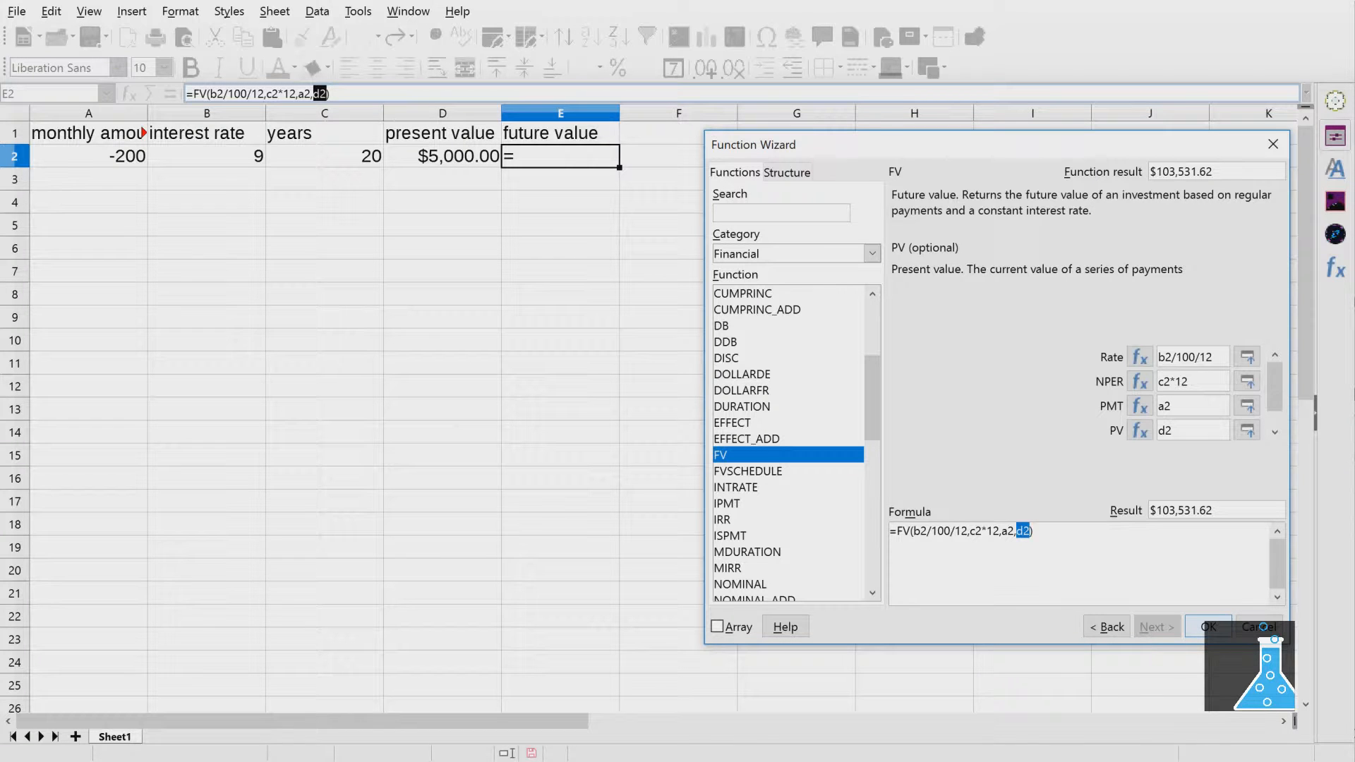
pyautogui.click(1208, 626)
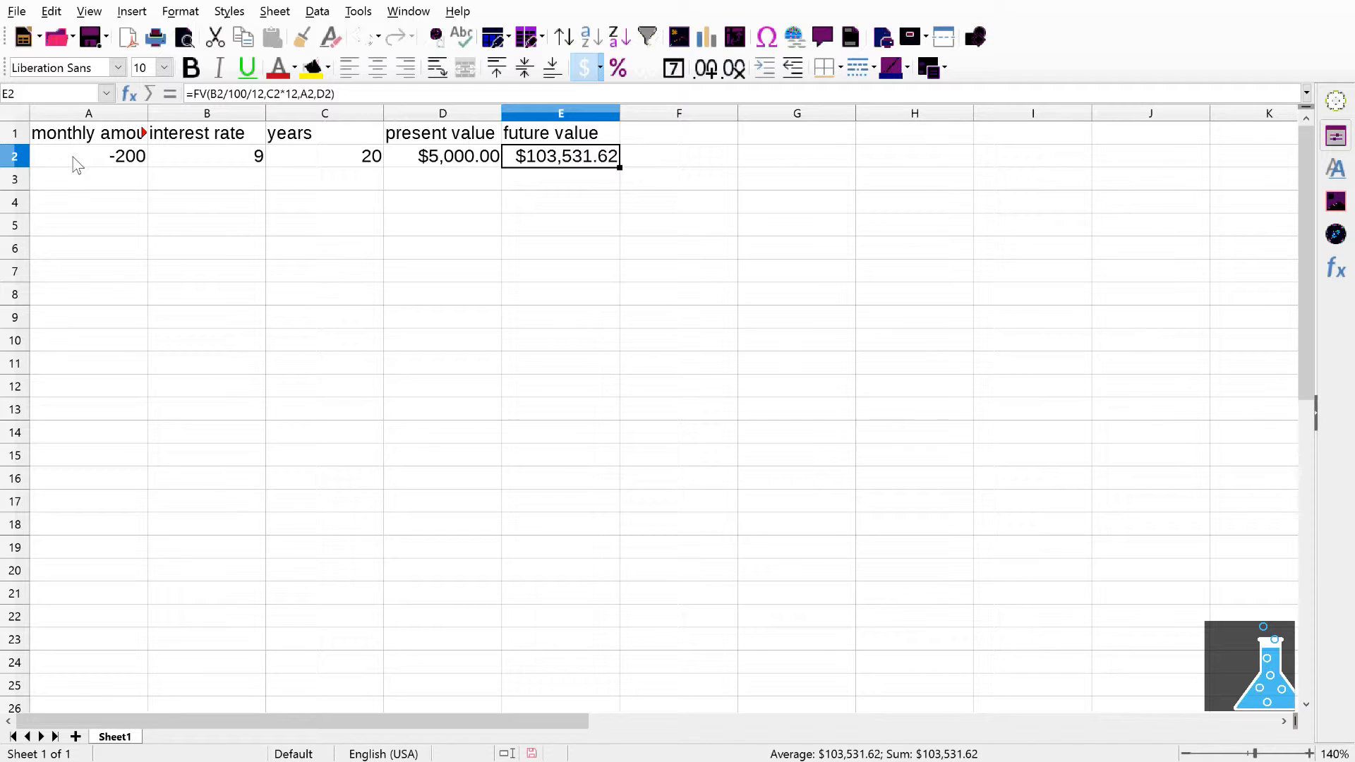
# Enter the headings present value, interest rate and years in cells A5 to C5.
pyautogui.click(81, 223)
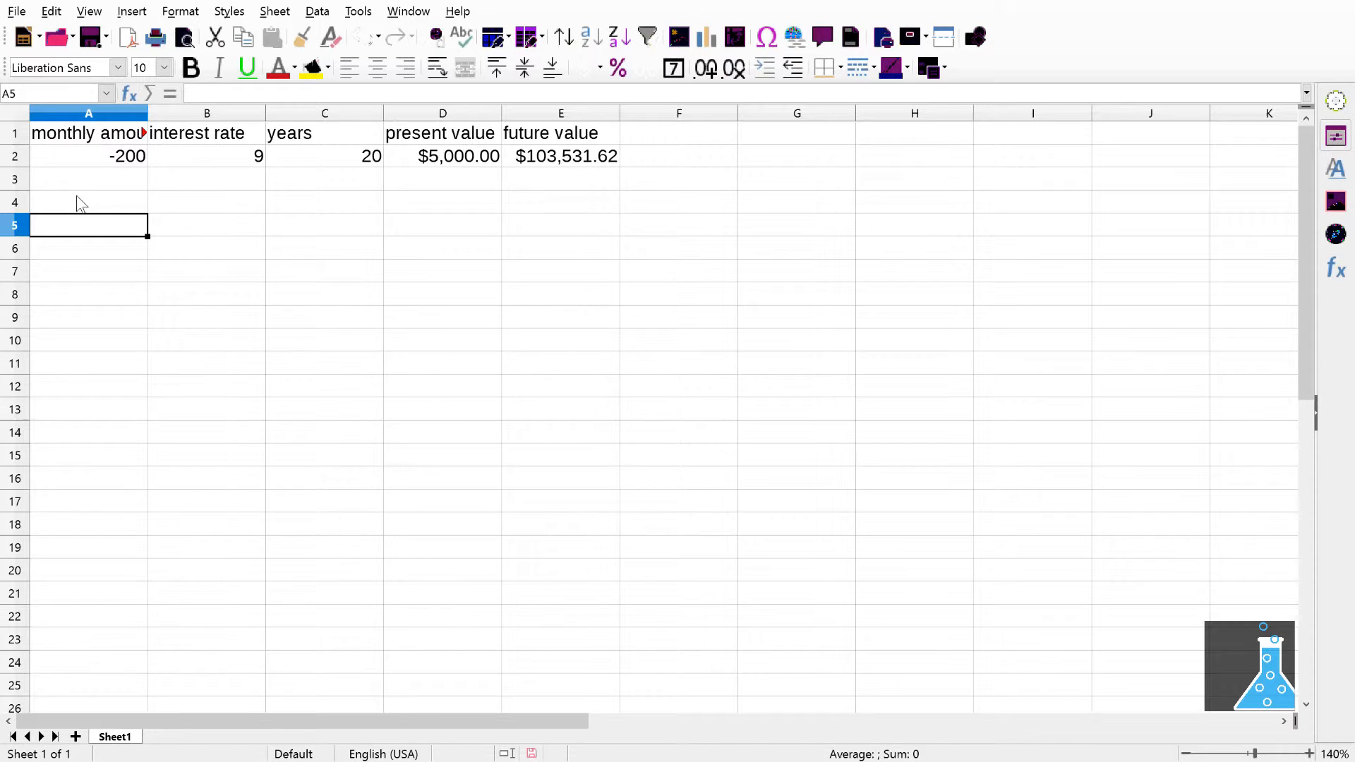
pyautogui.write('pres')
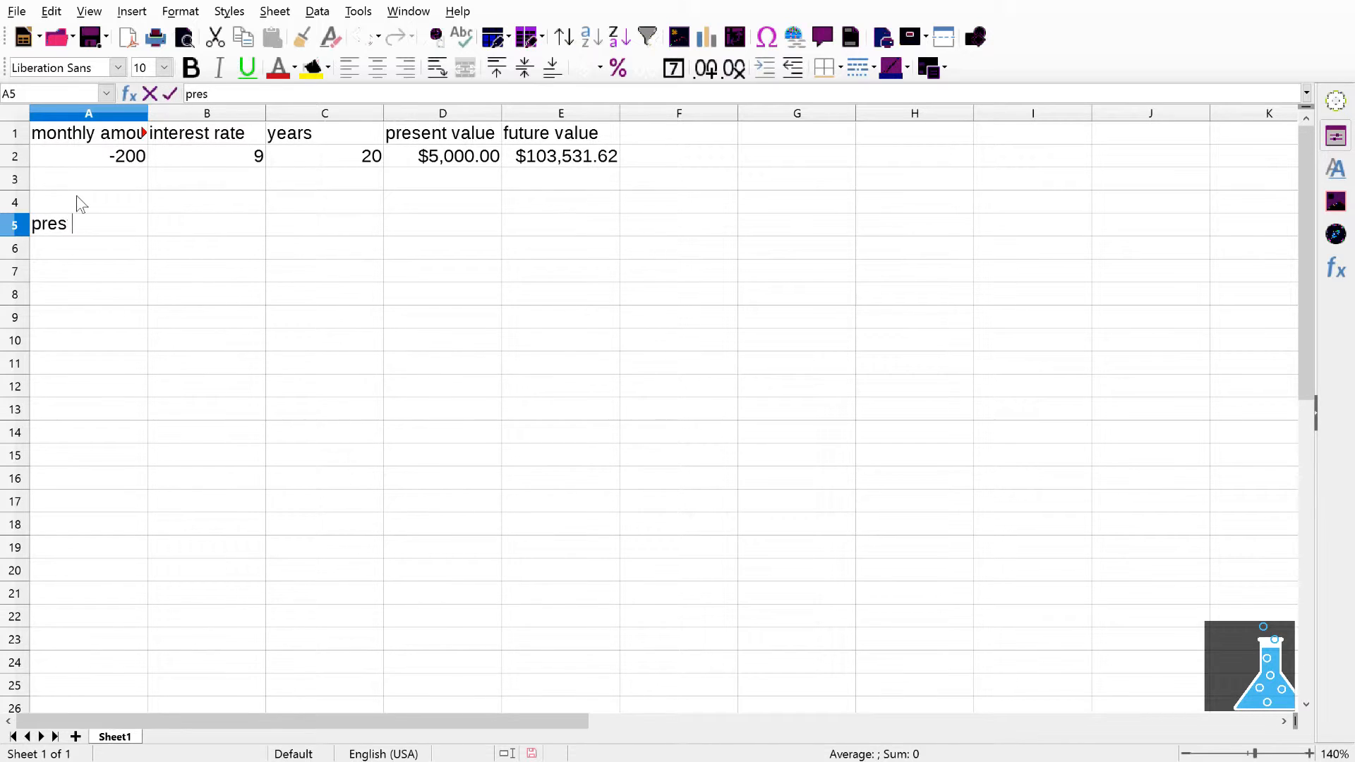
pyautogui.write('ent value')
pyautogui.press('Tab')
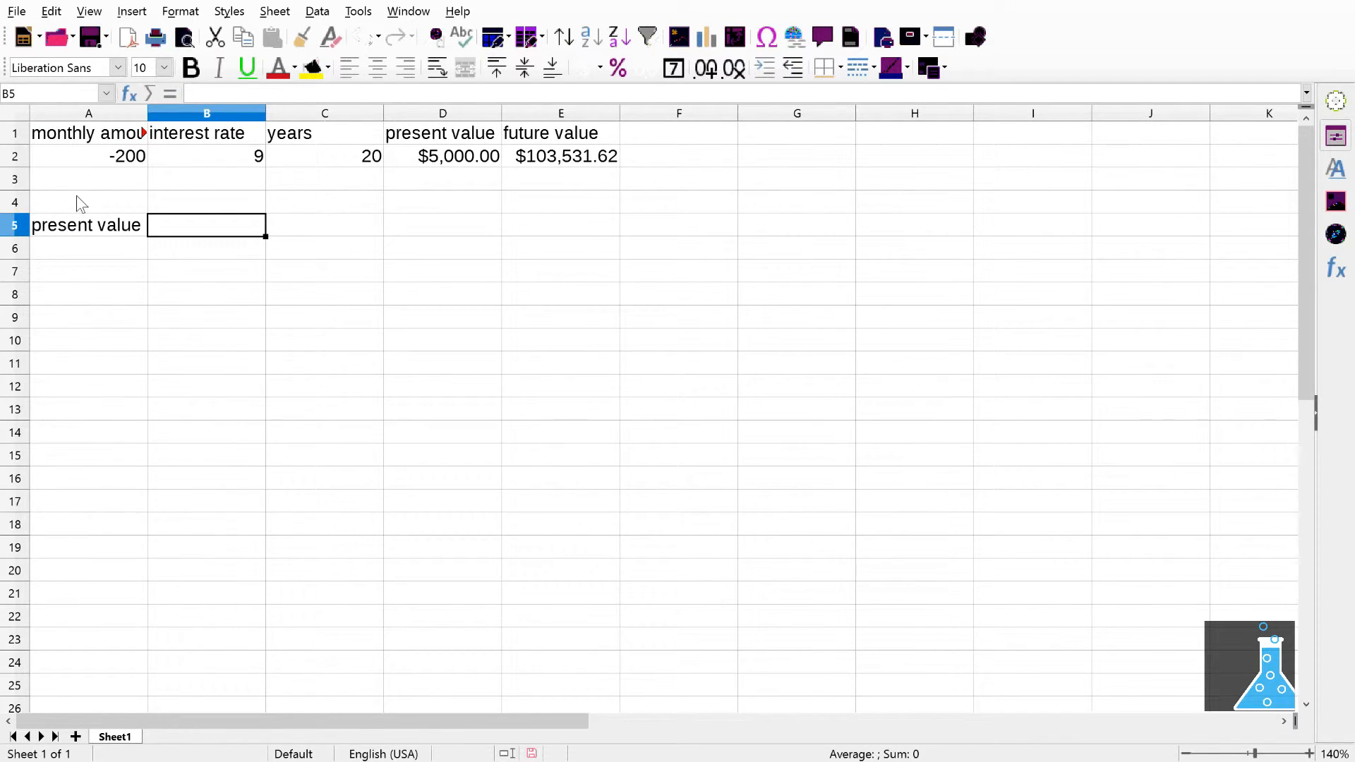
pyautogui.write('in')
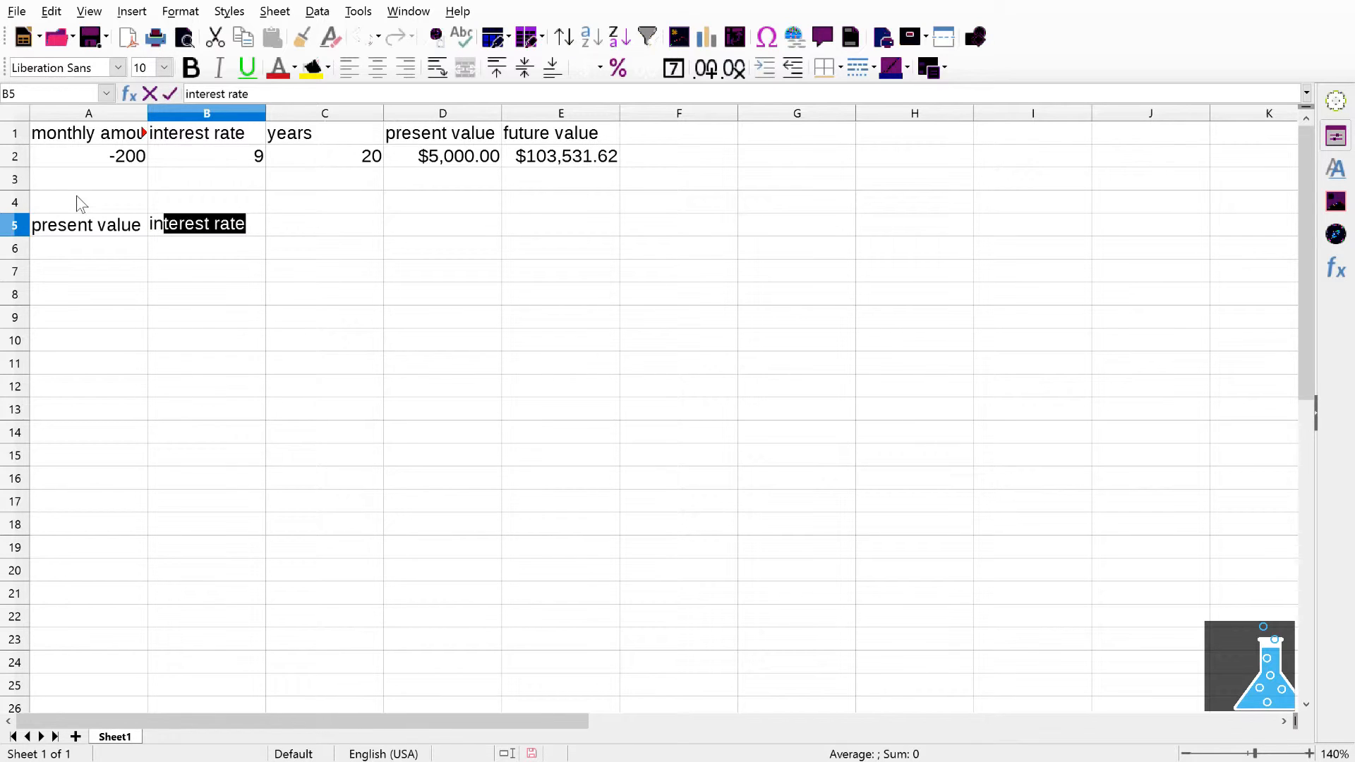
pyautogui.press('Tab')
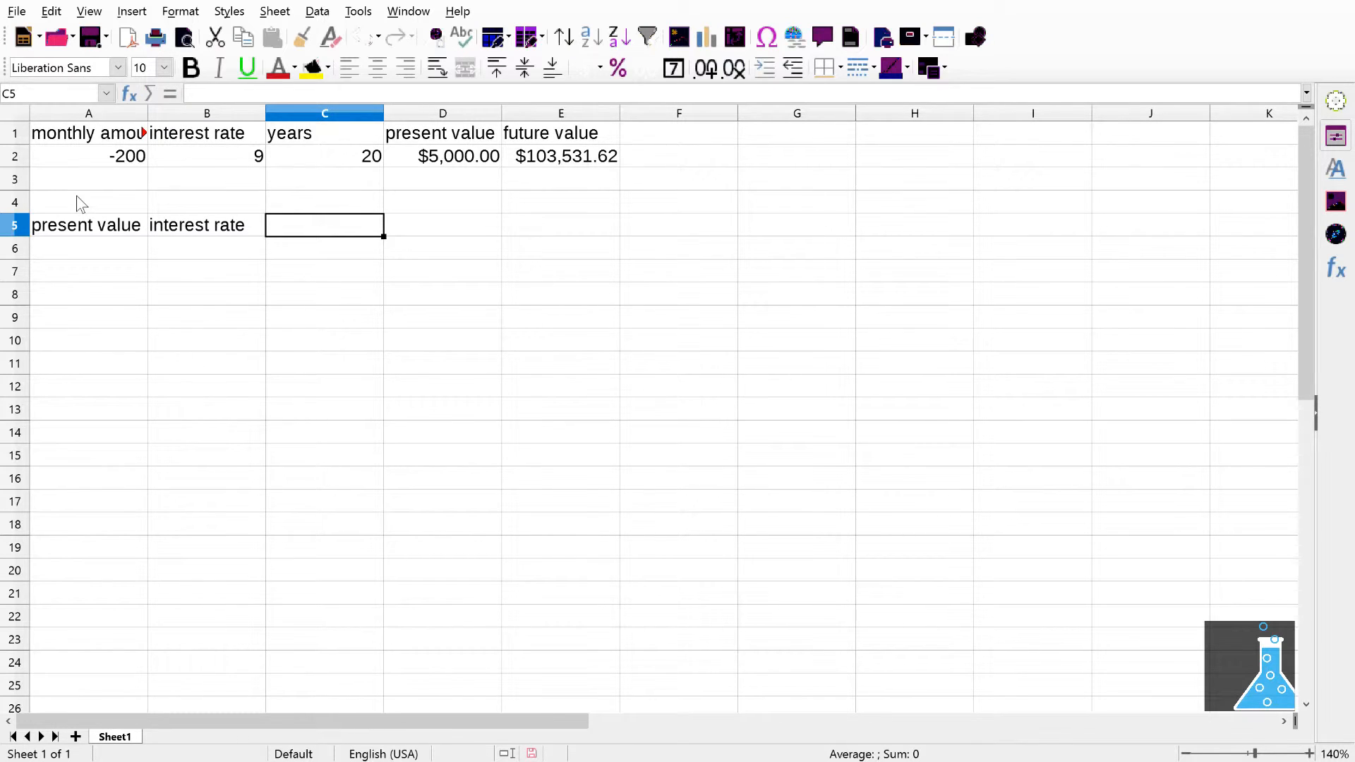
pyautogui.write('year')
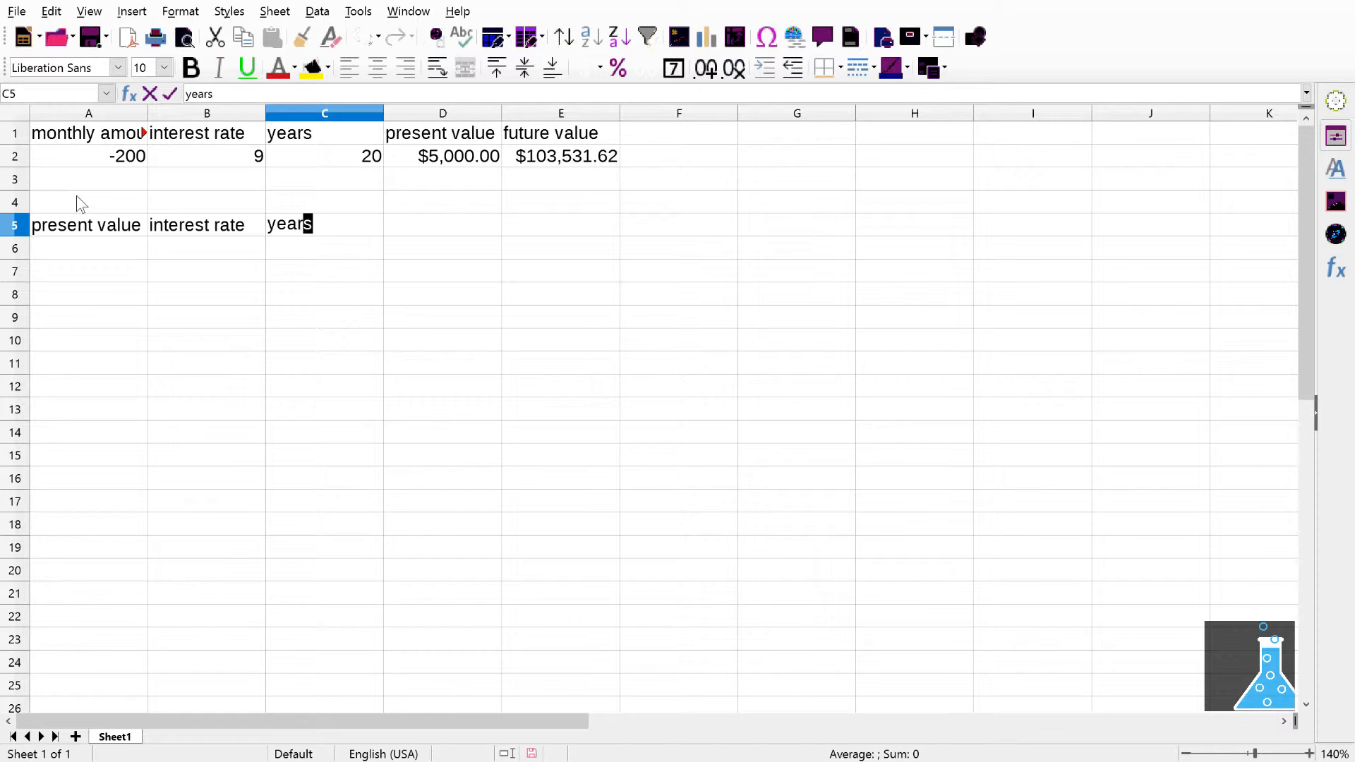
pyautogui.write('a')
pyautogui.press('BackSpace')
pyautogui.write('s')
pyautogui.press('Tab')
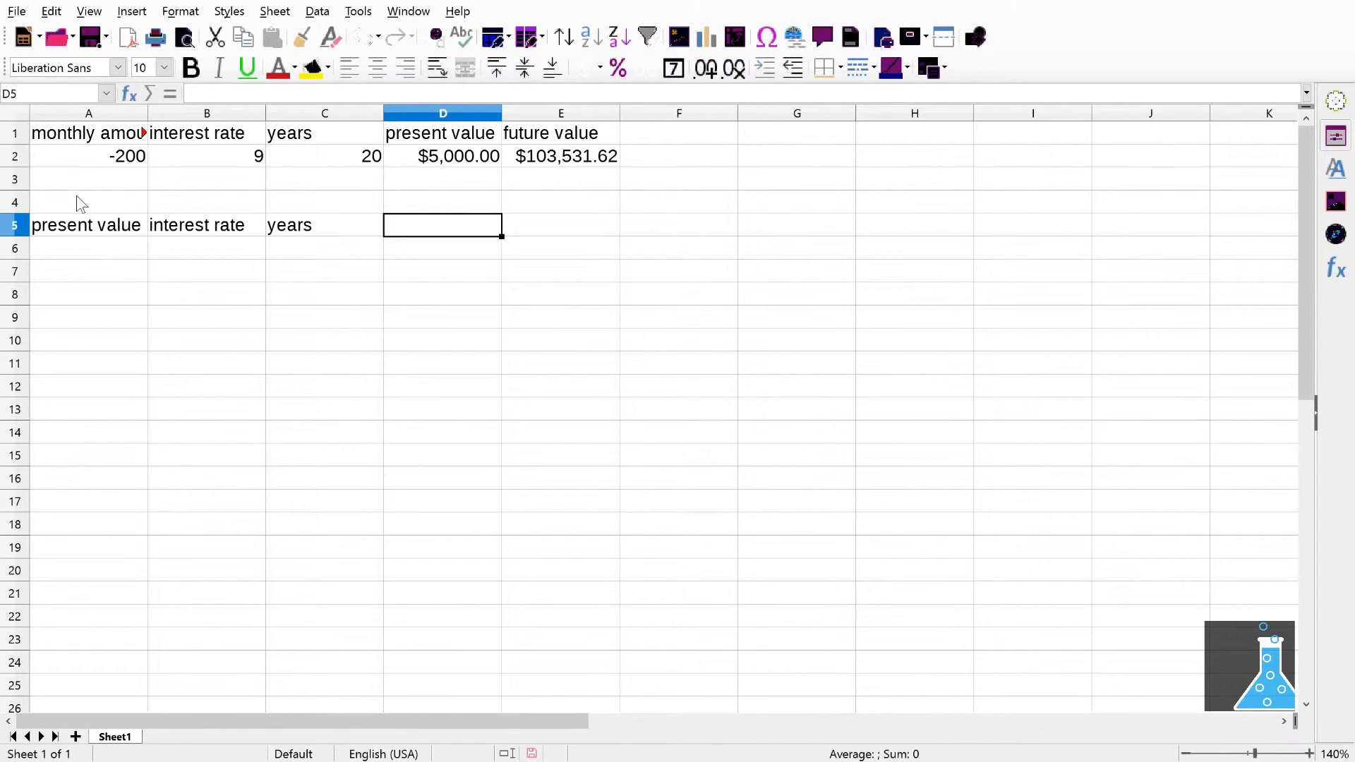
# Add the headings future value in D5 and monthly amount in E5.
pyautogui.write('fut')
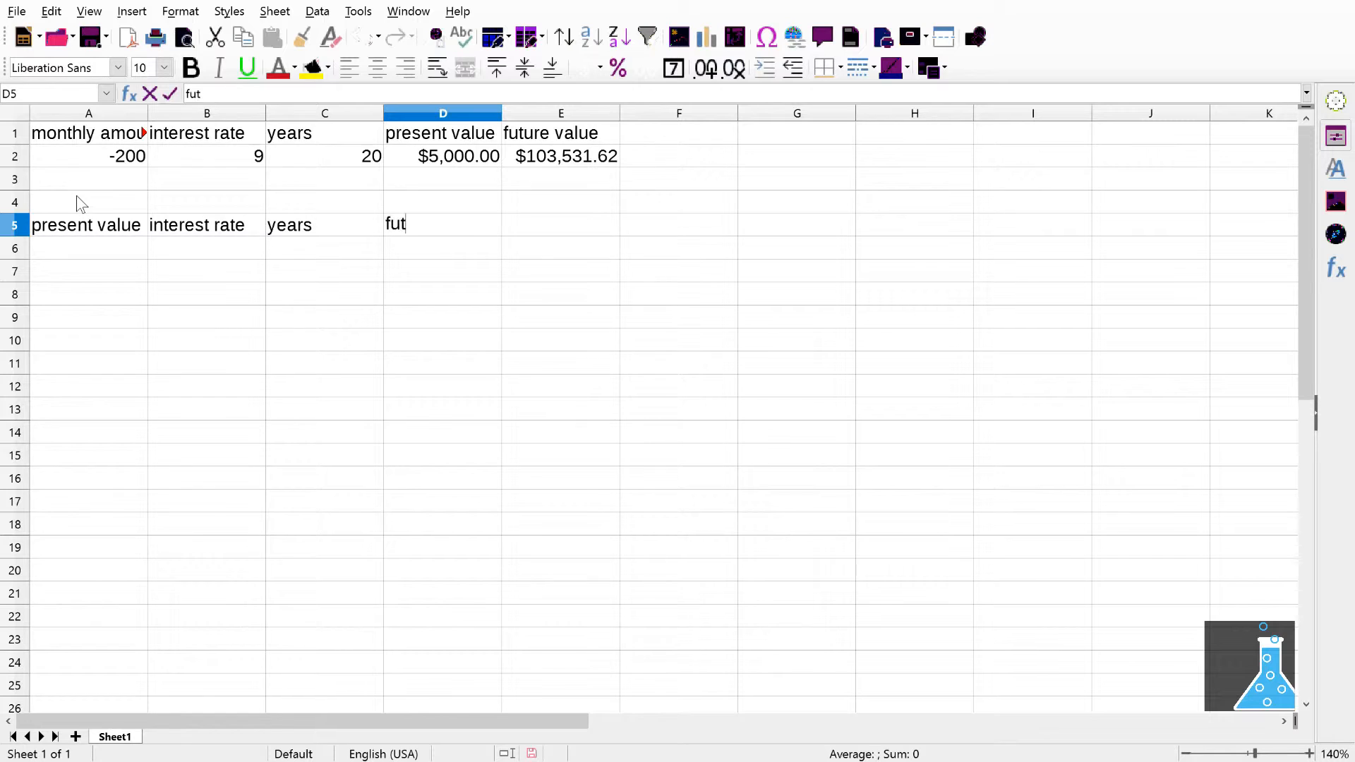
pyautogui.write('ure value')
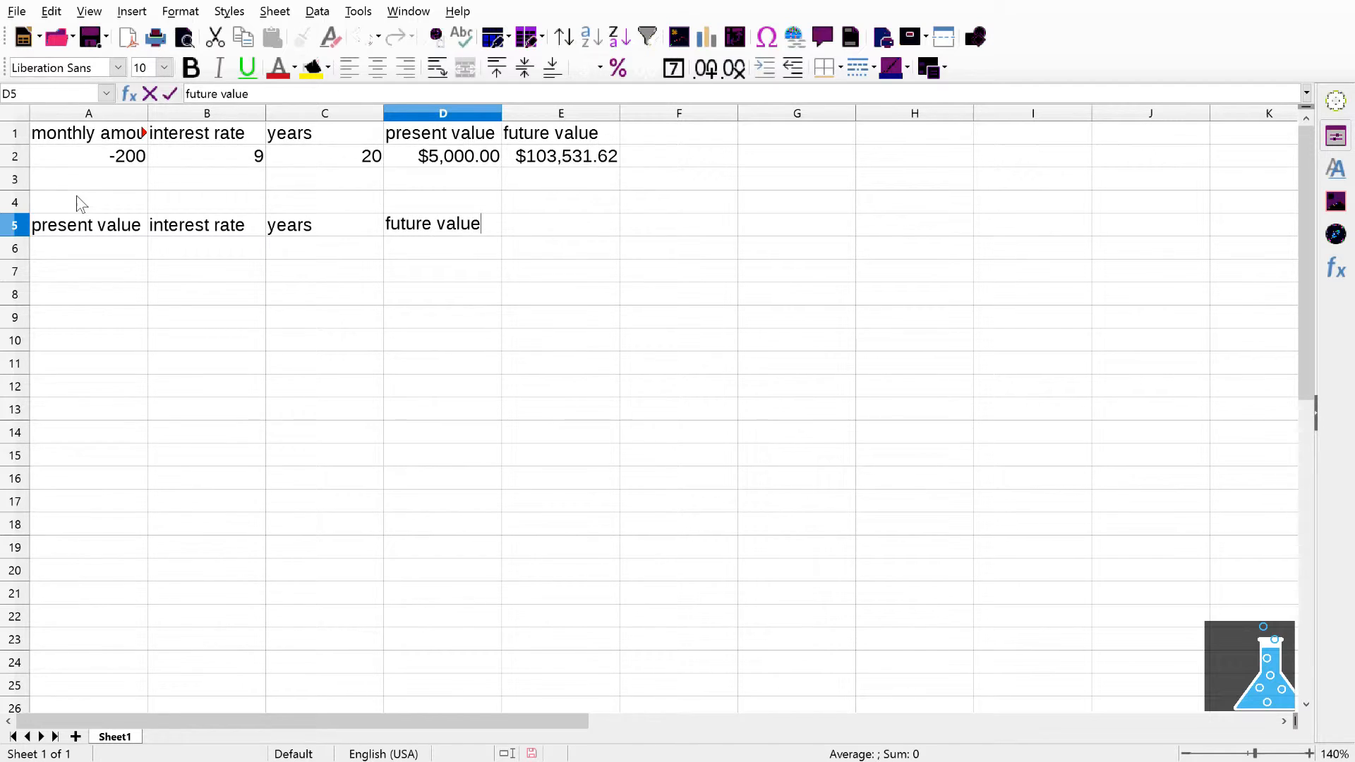
pyautogui.press('Tab')
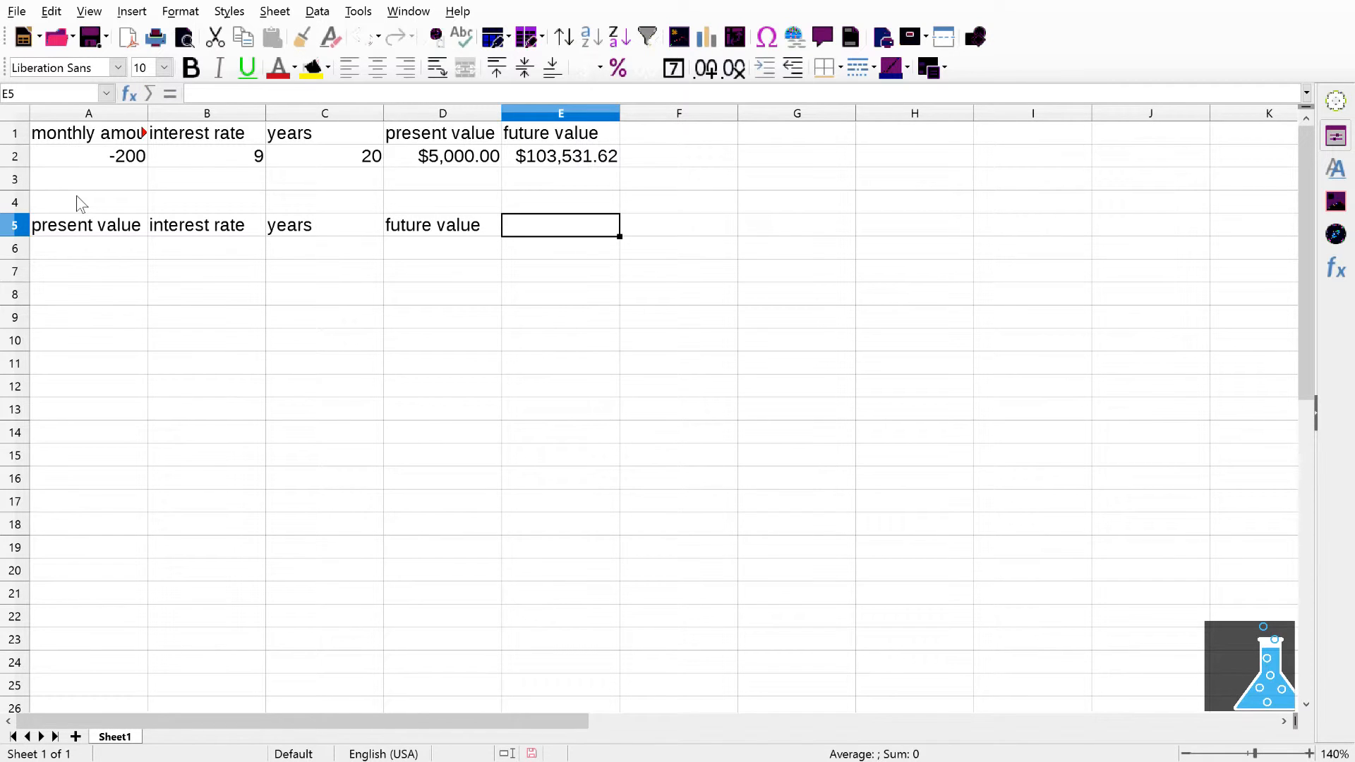
pyautogui.write('monthly')
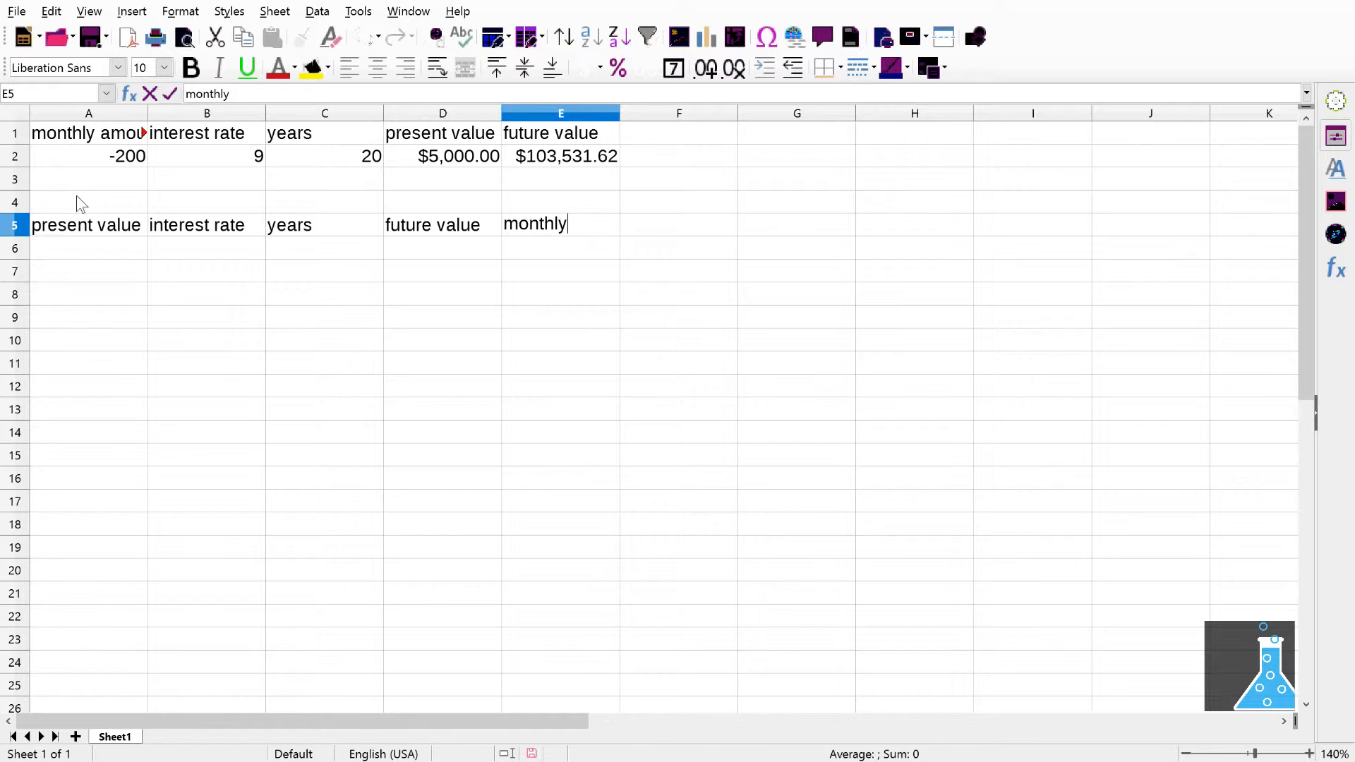
pyautogui.write(' amount')
pyautogui.press('Return')
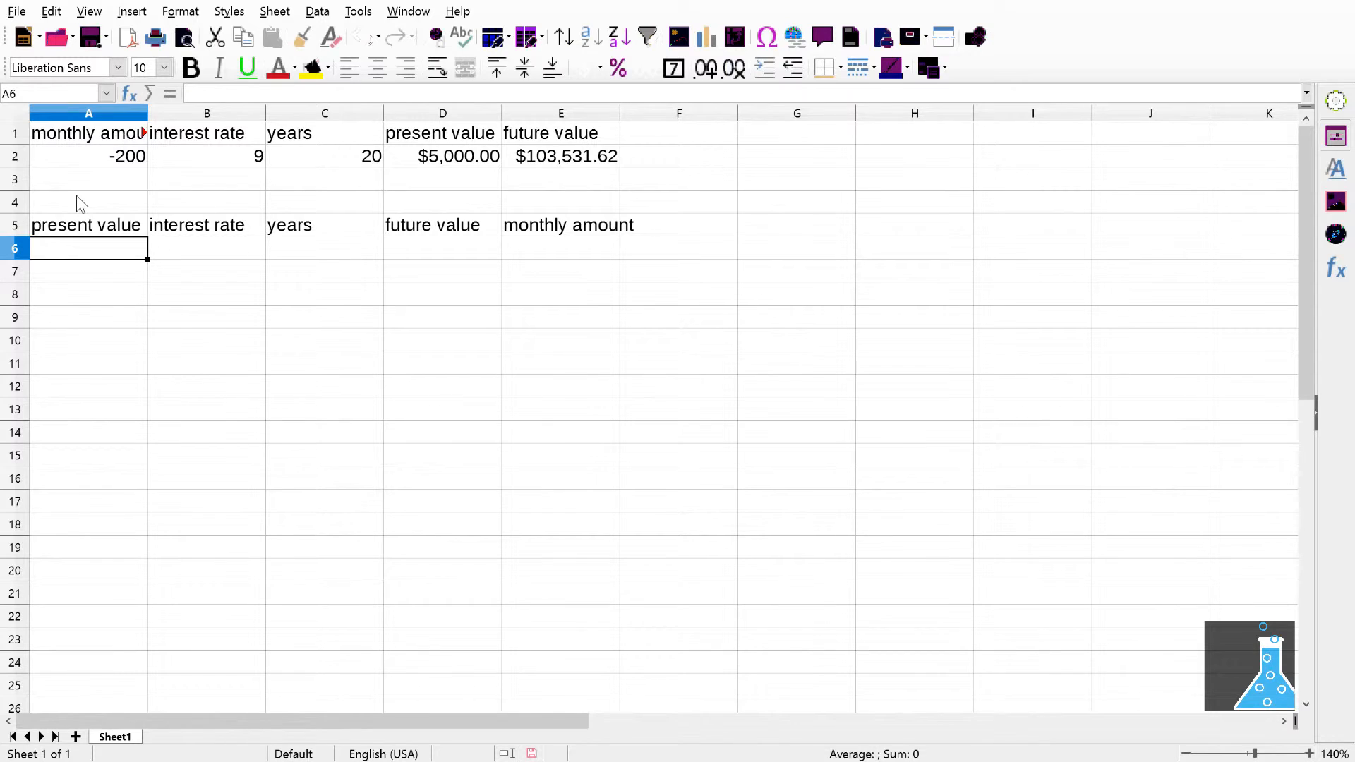
# Fill in row 6 with a present value of 5000, interest rate 9, 20 years and a future value of 100000.
pyautogui.write('5000')
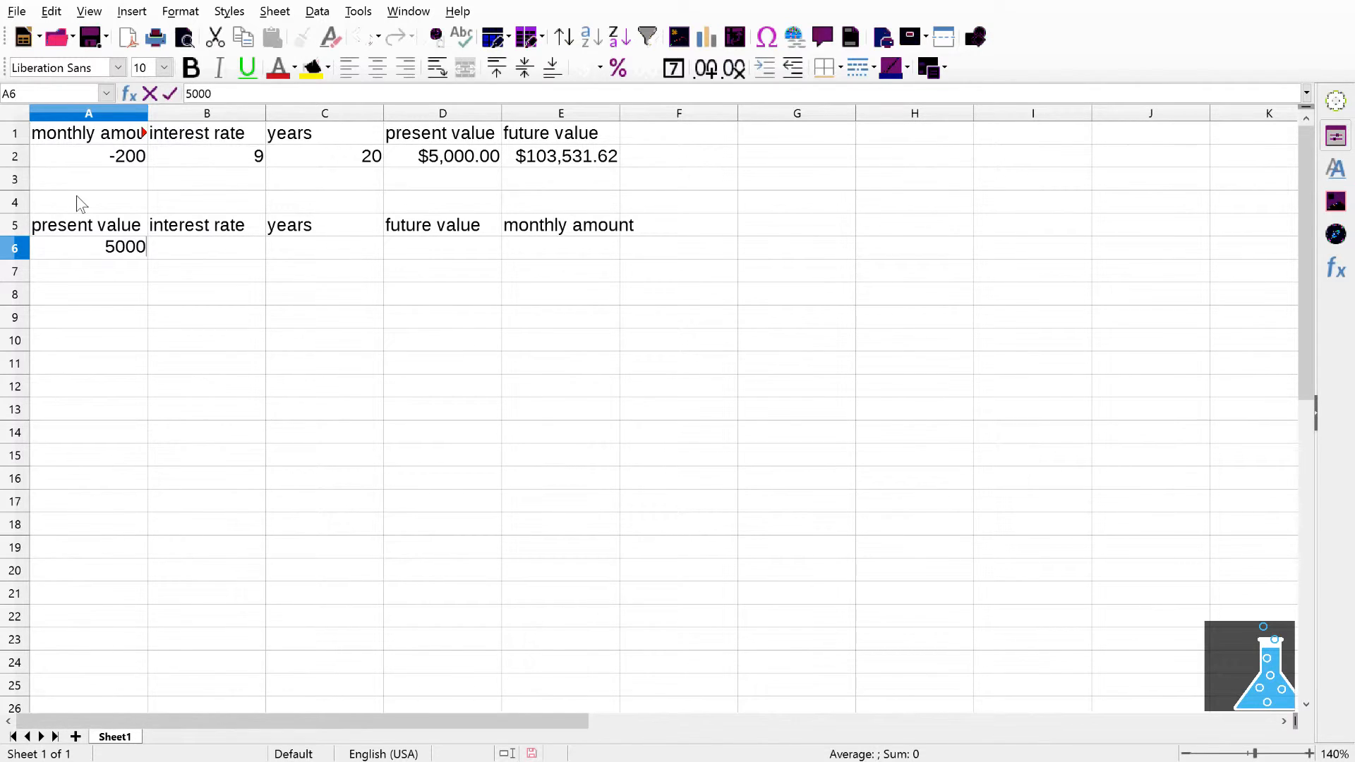
pyautogui.press('Tab')
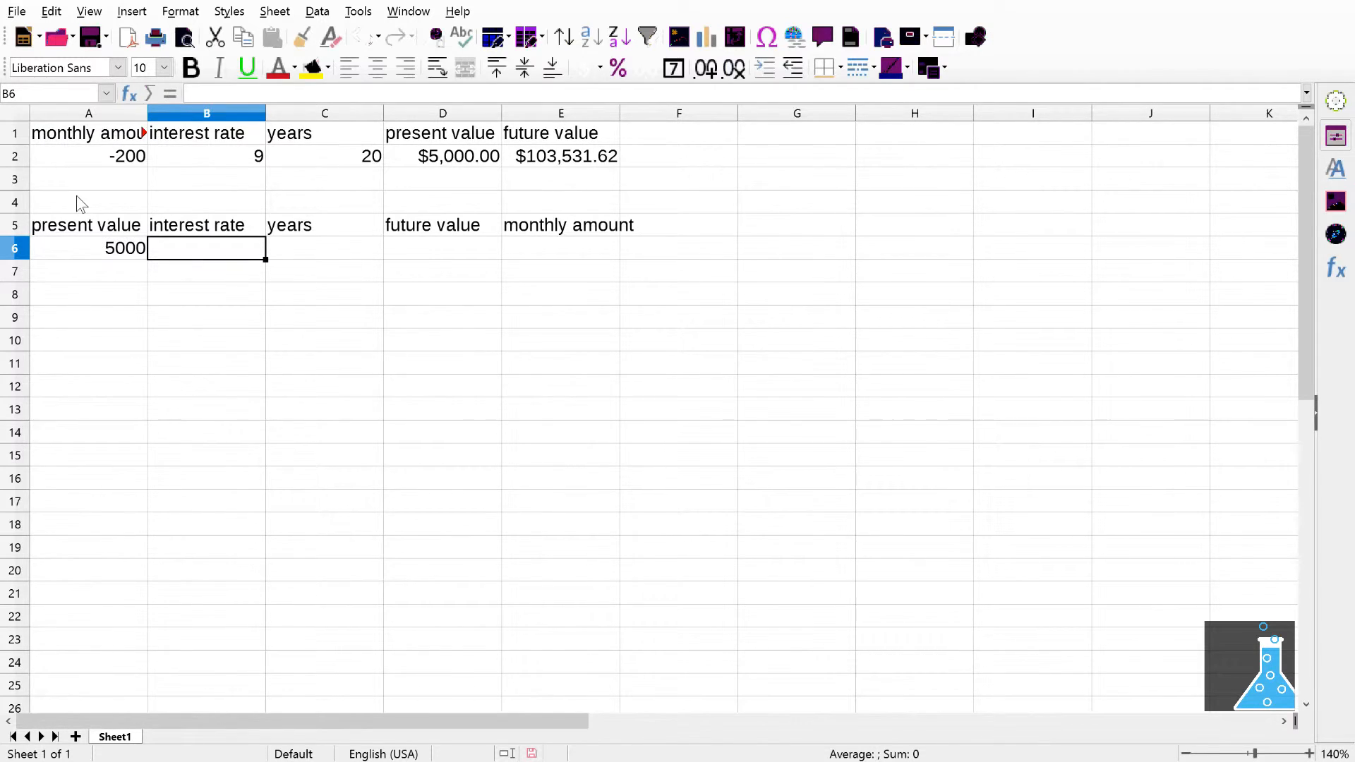
pyautogui.write('9')
pyautogui.press('Tab')
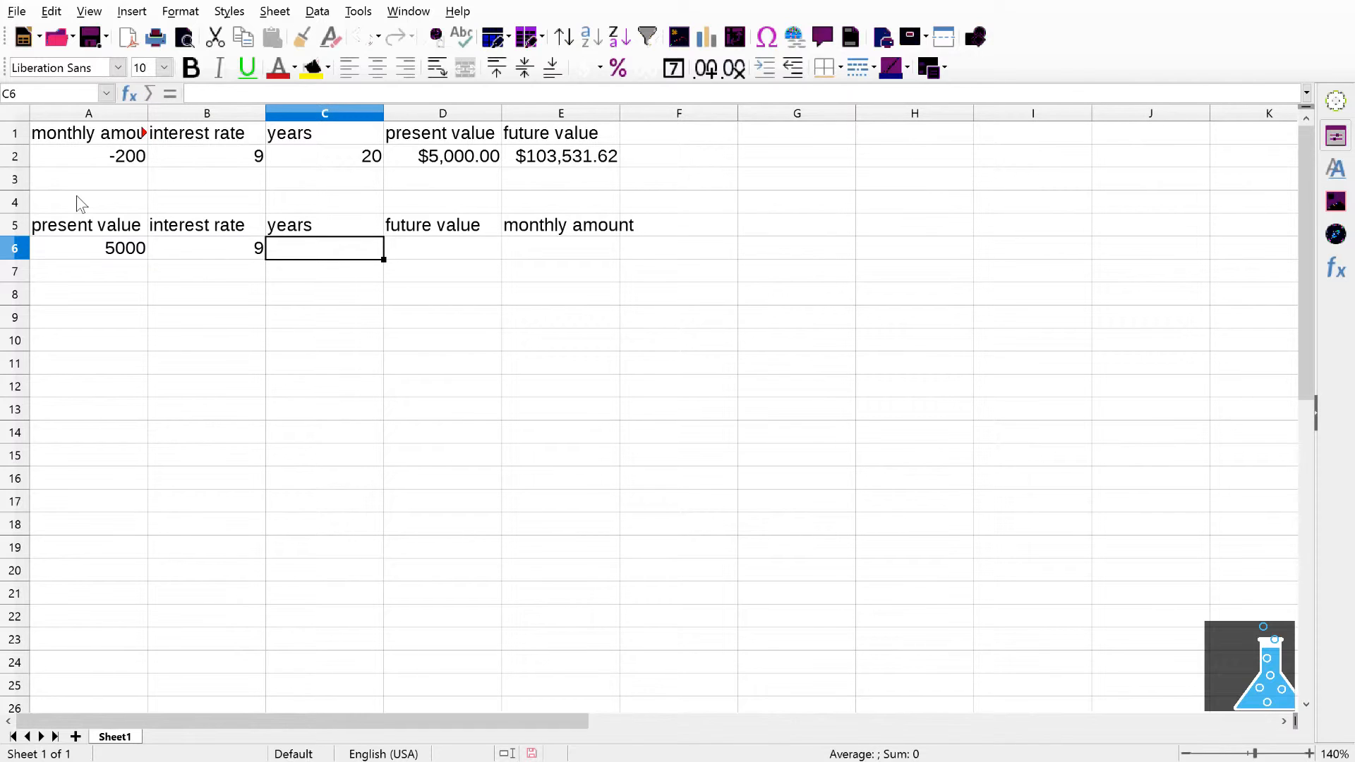
pyautogui.write('20')
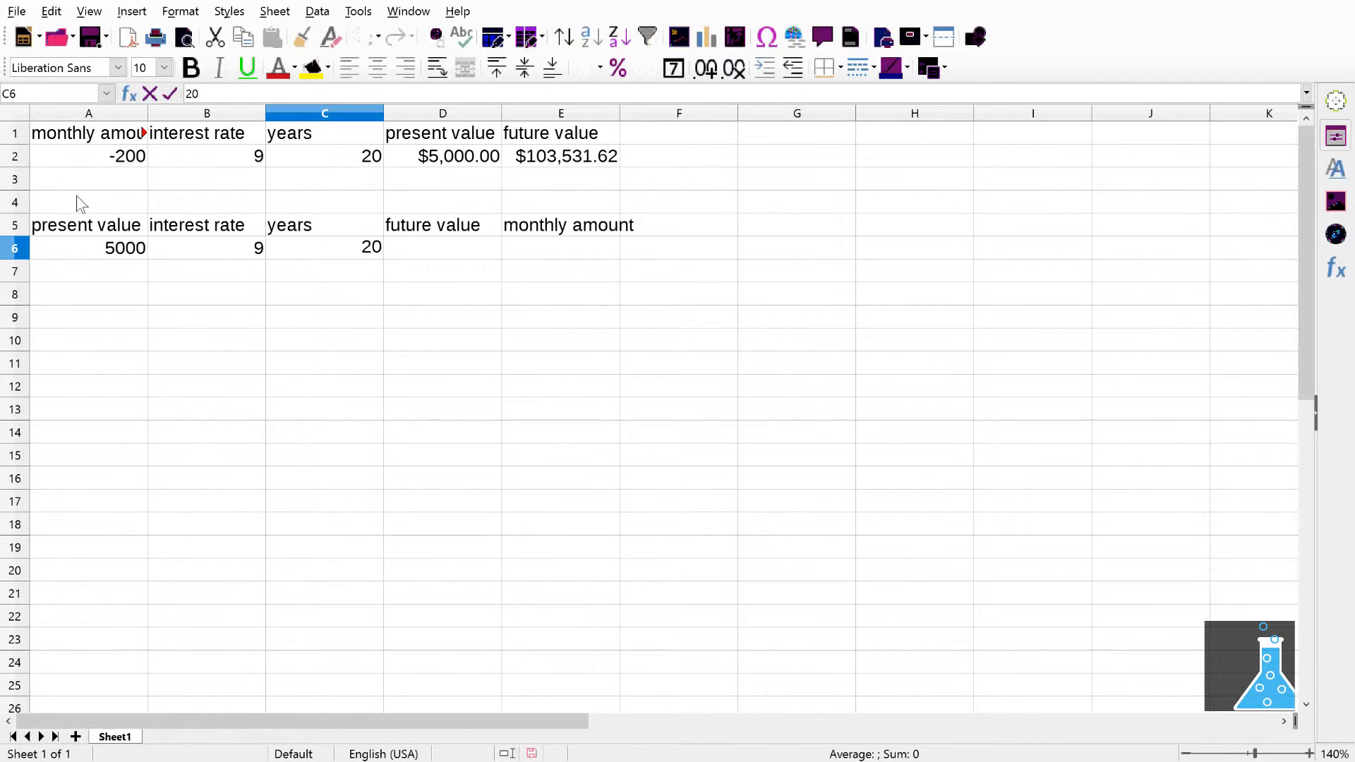
pyautogui.press('Tab')
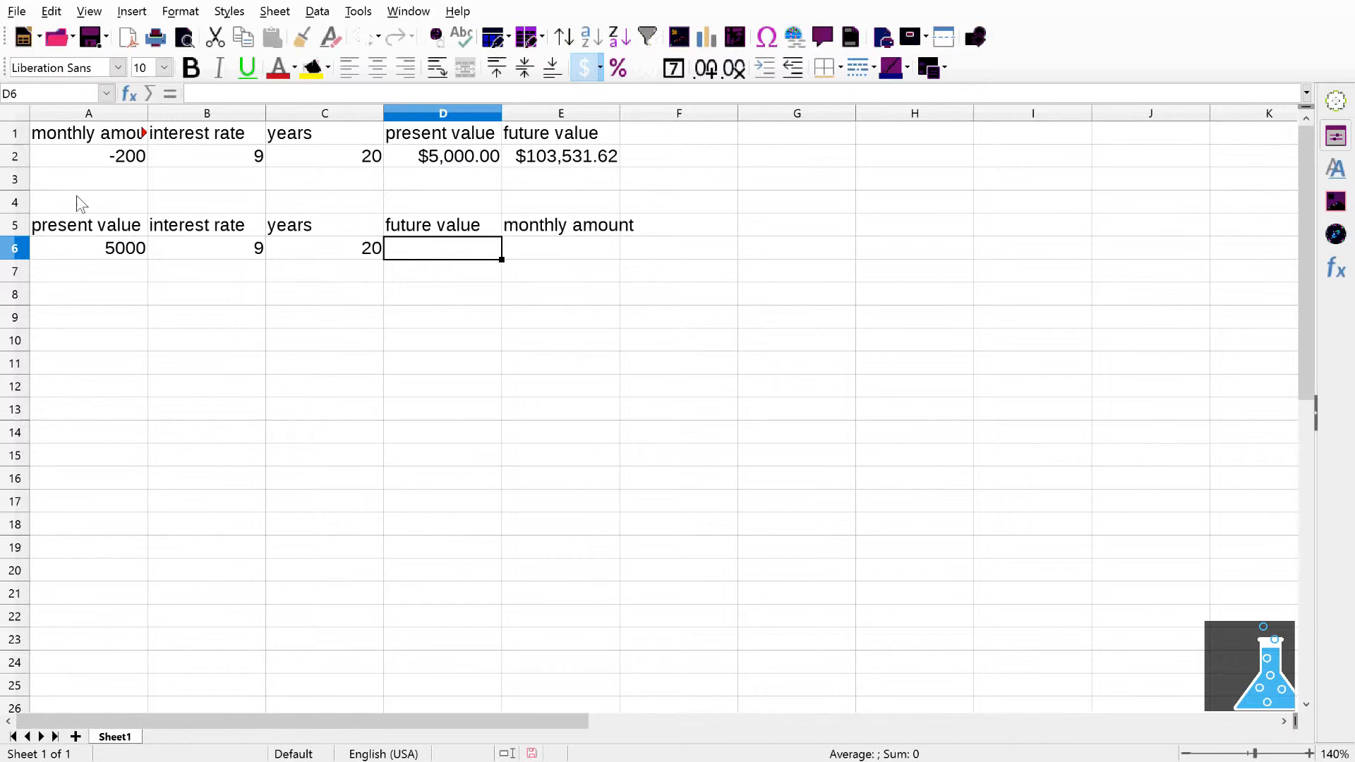
pyautogui.write('100000')
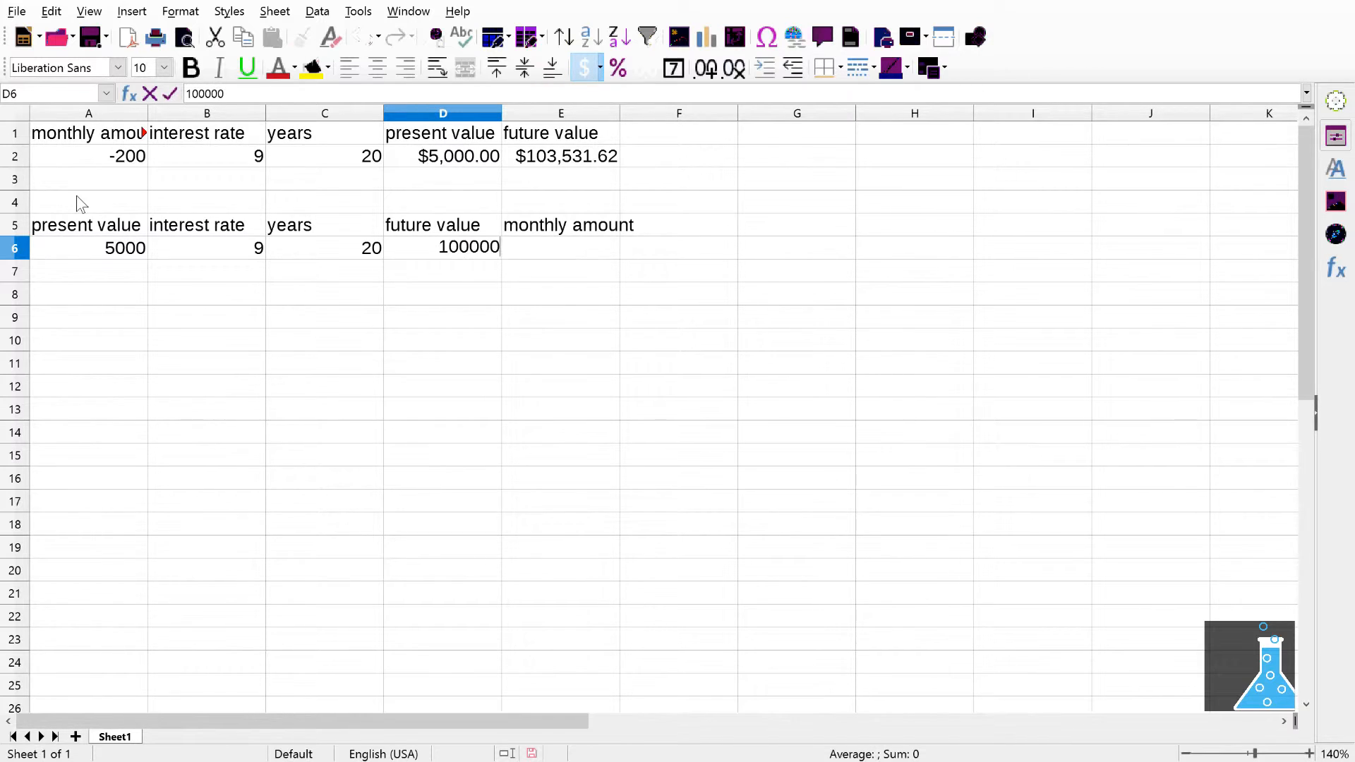
pyautogui.press('Tab')
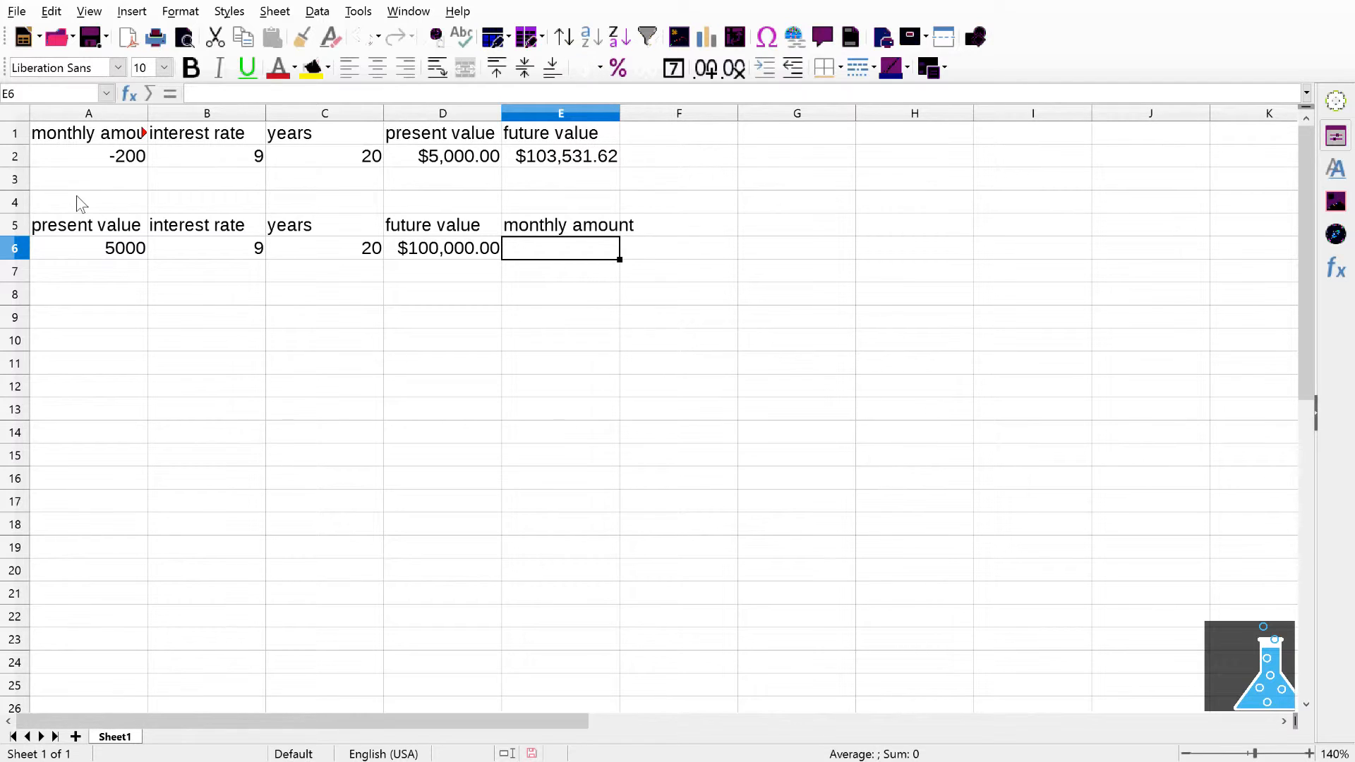
# Start a formula in cell E6 with the Function Wizard, using the PMT function from the Financial category.
pyautogui.write('=')
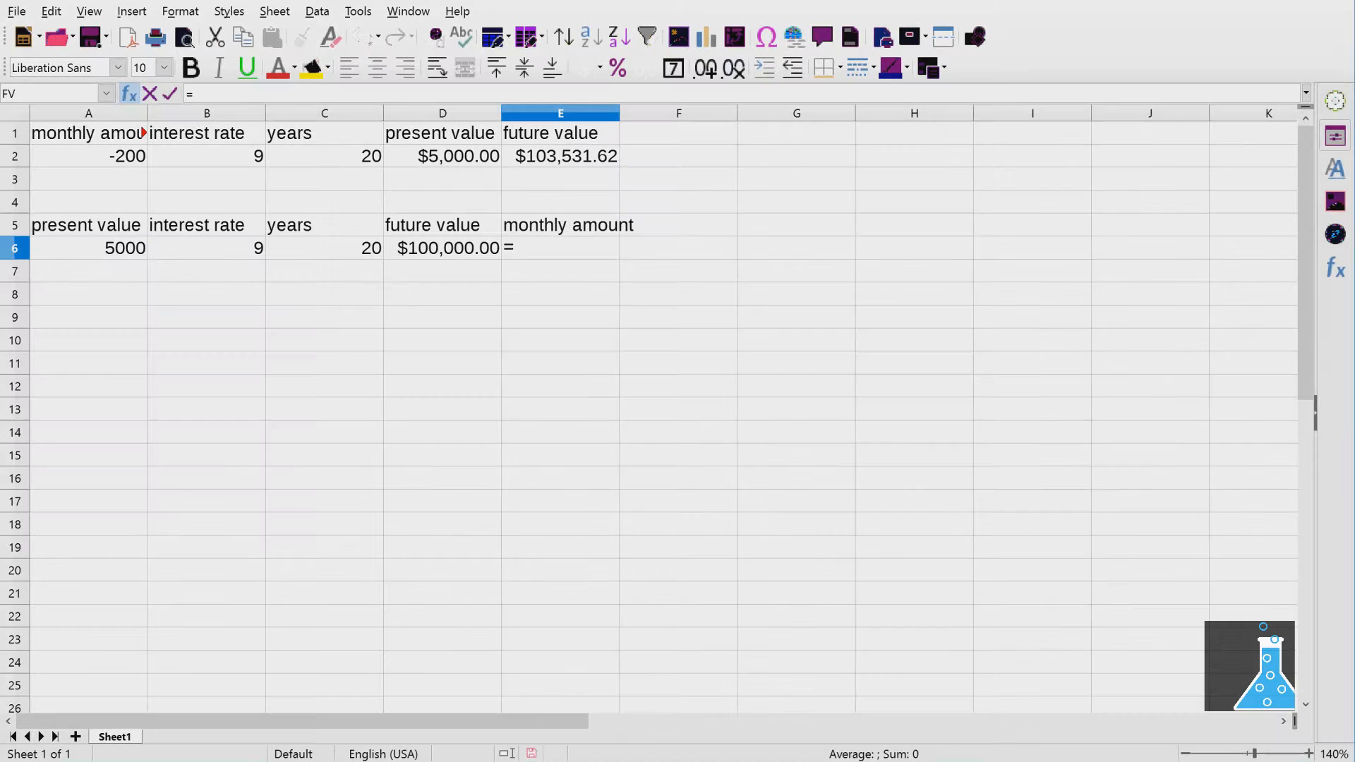
pyautogui.click(130, 96)
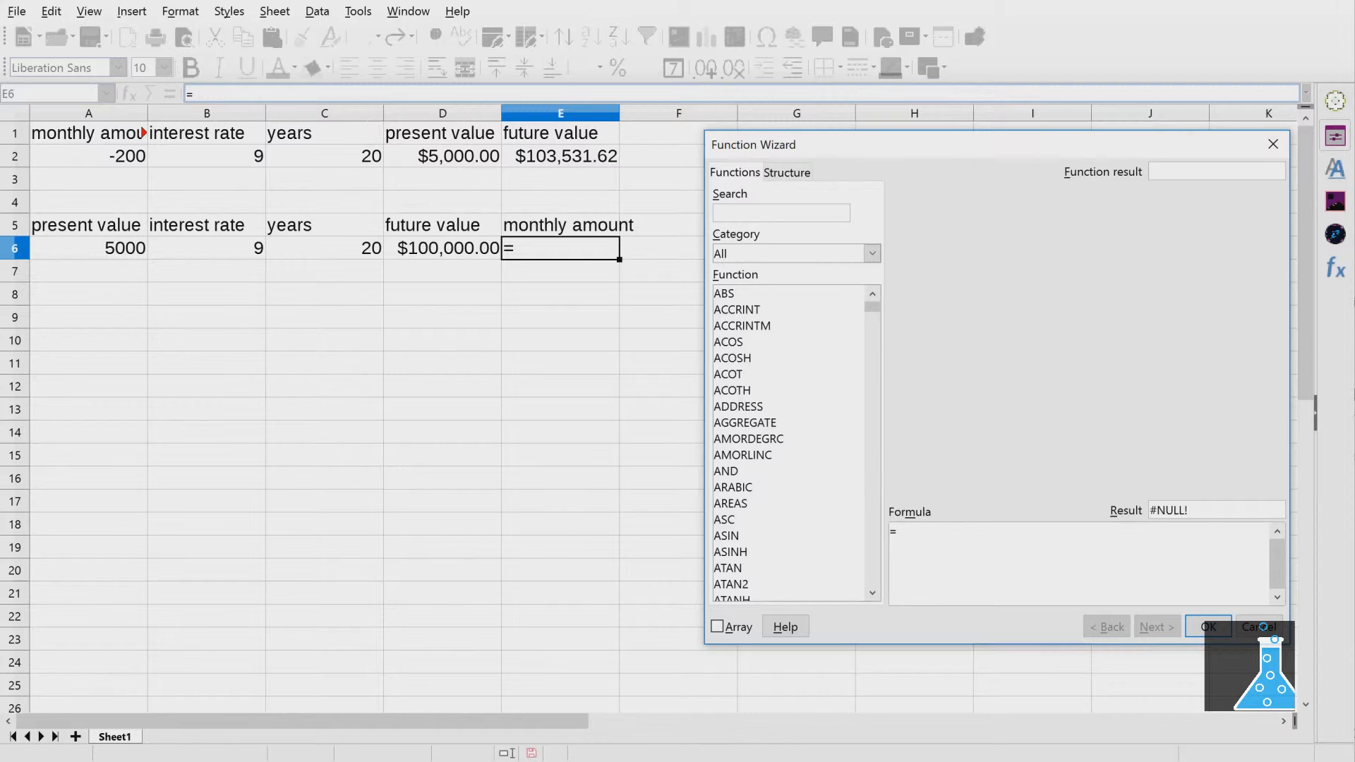
pyautogui.hotkey('alt', 'Down')
pyautogui.press('Down')
pyautogui.press('Down')
pyautogui.press('Down')
pyautogui.press('Return')
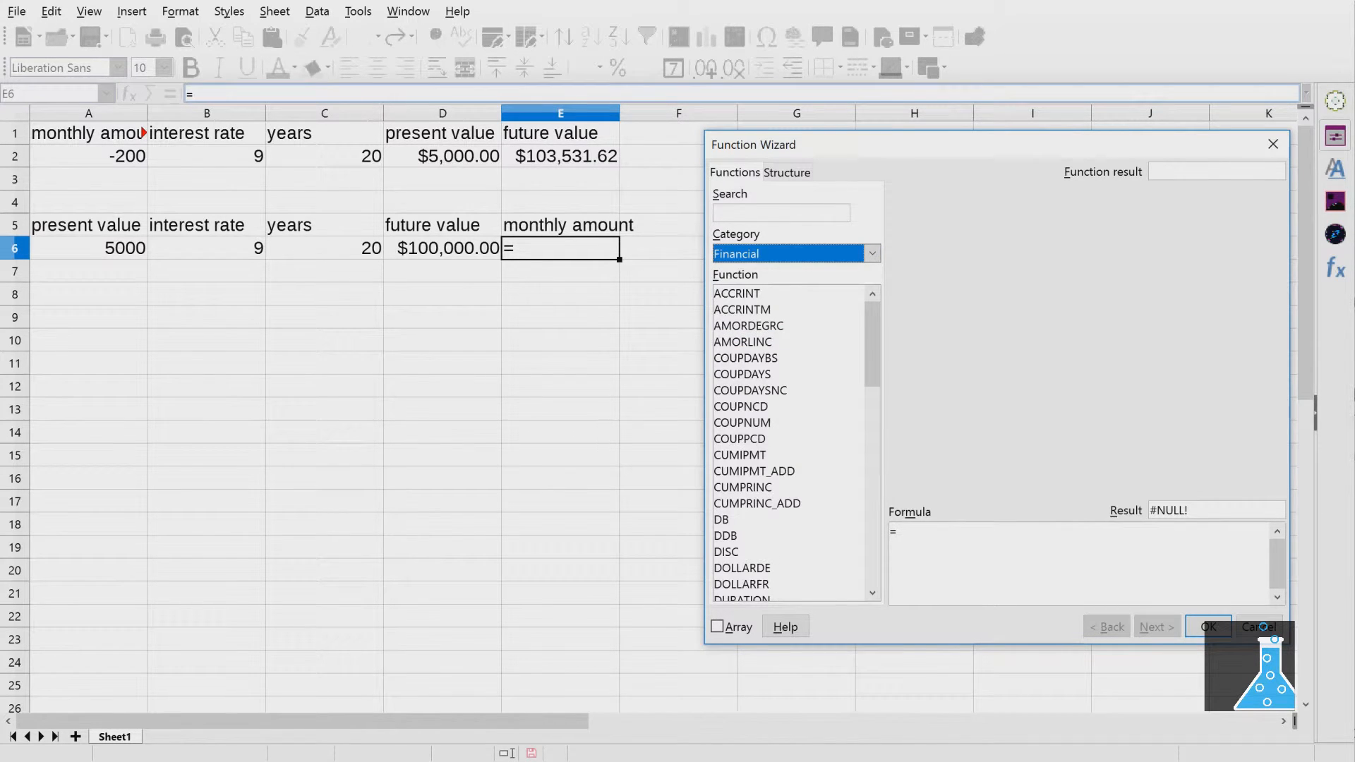
pyautogui.scroll(-7, 872, 345)
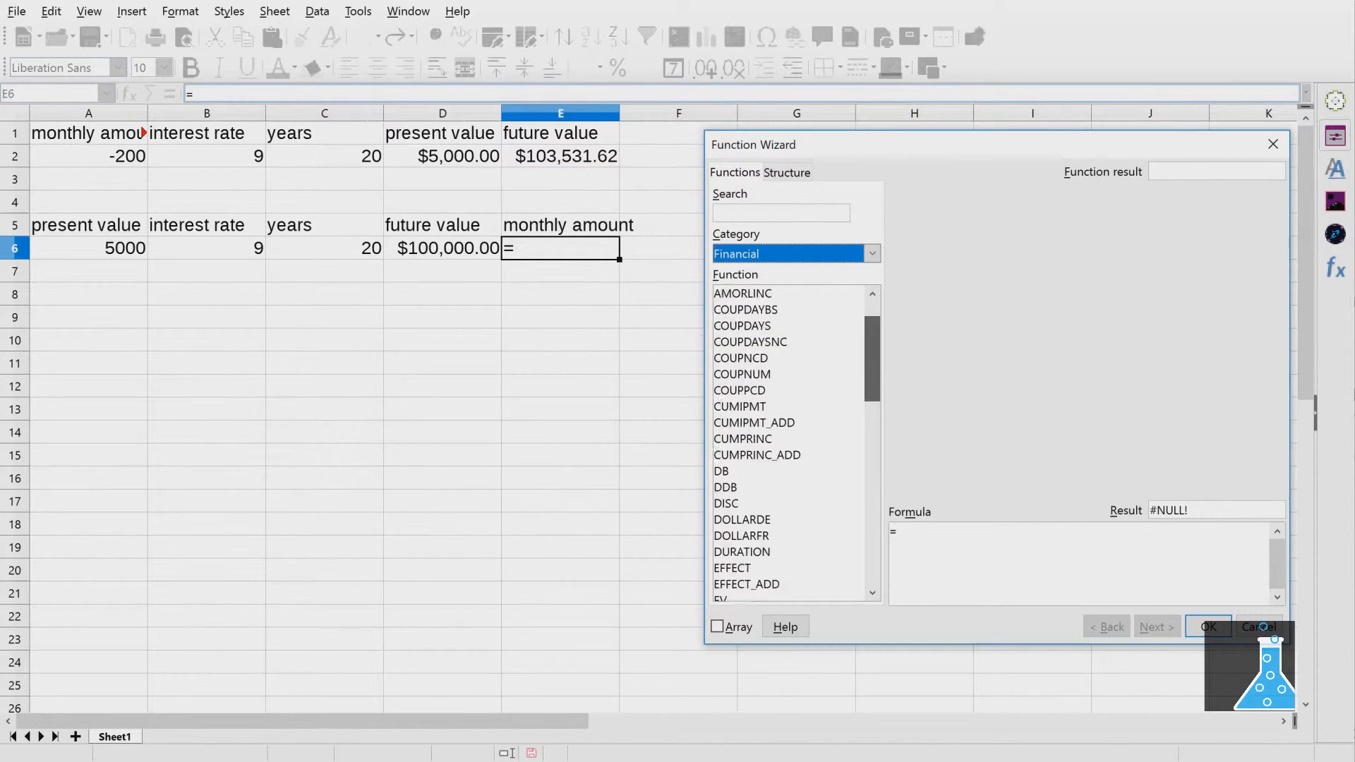
pyautogui.scroll(-3, 790, 445)
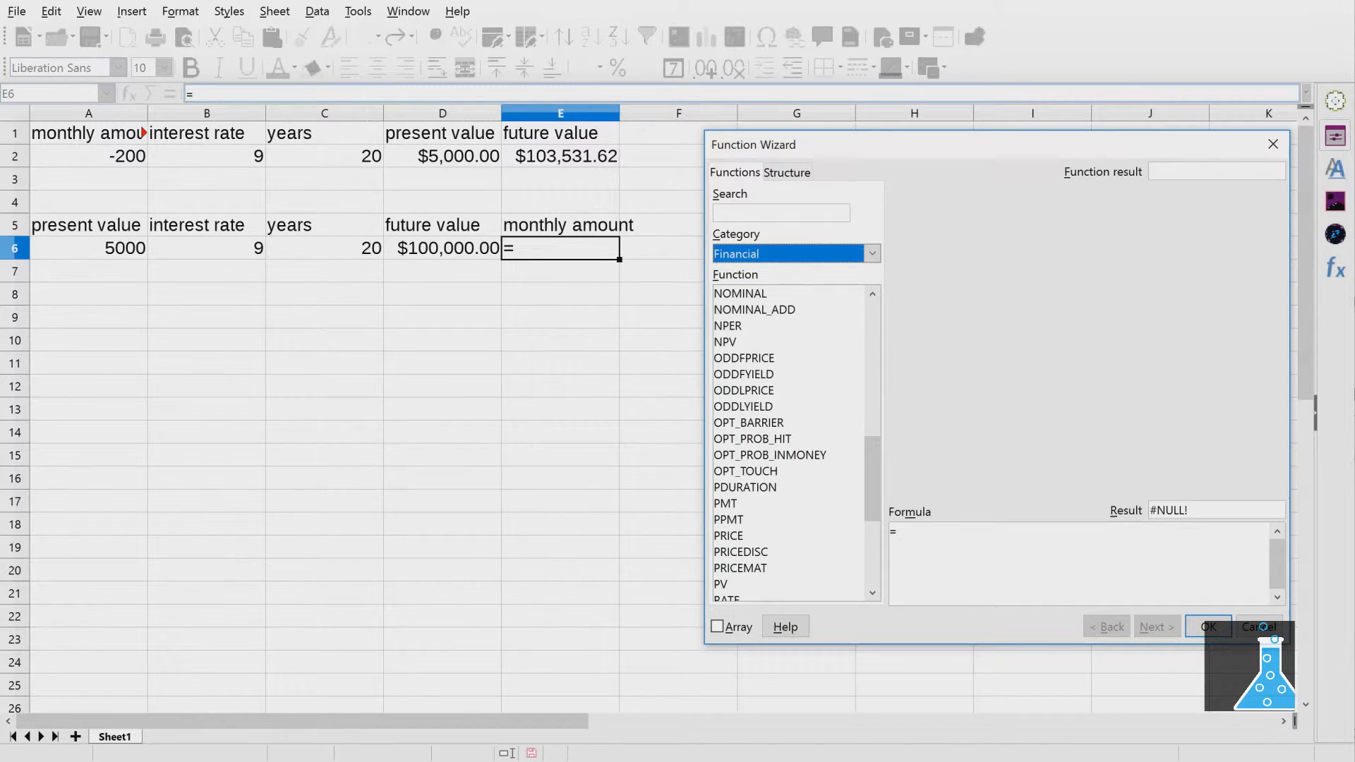
pyautogui.click(726, 503)
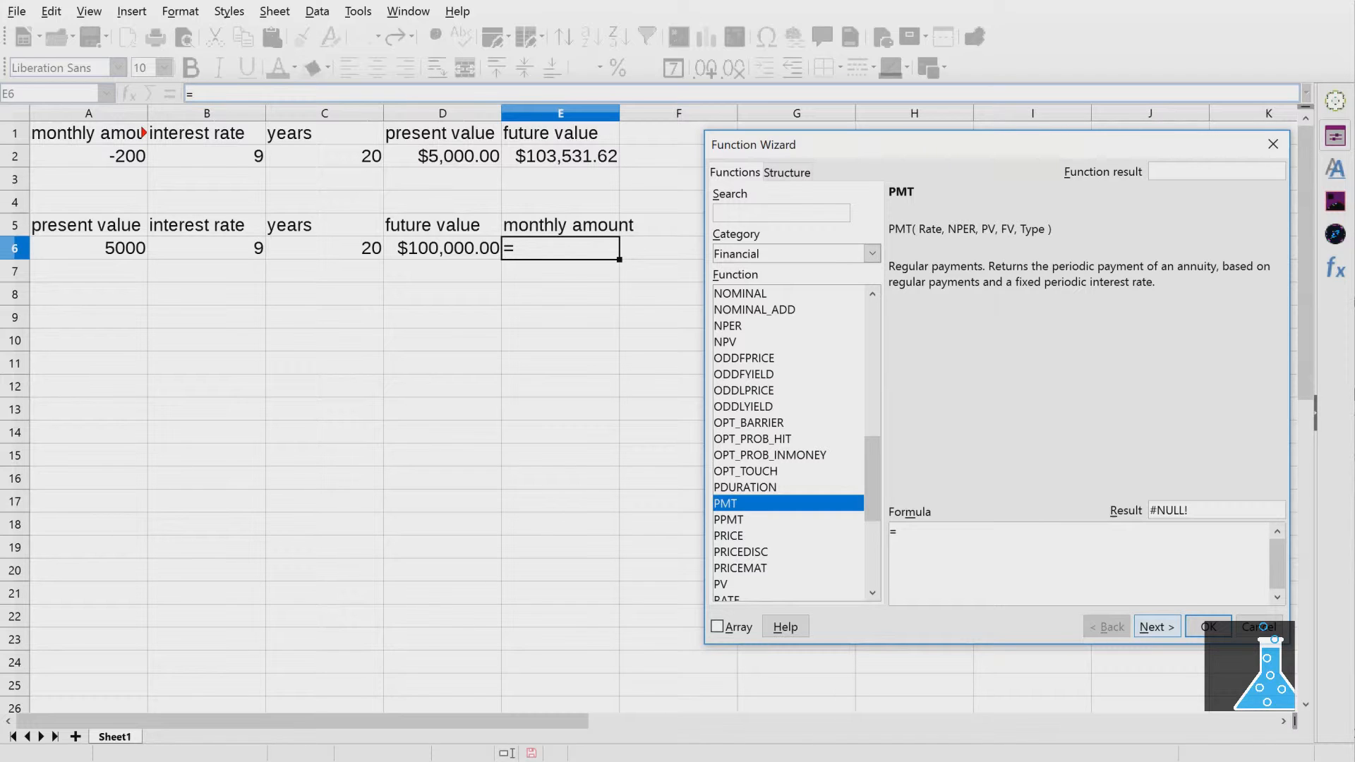
pyautogui.click(1156, 627)
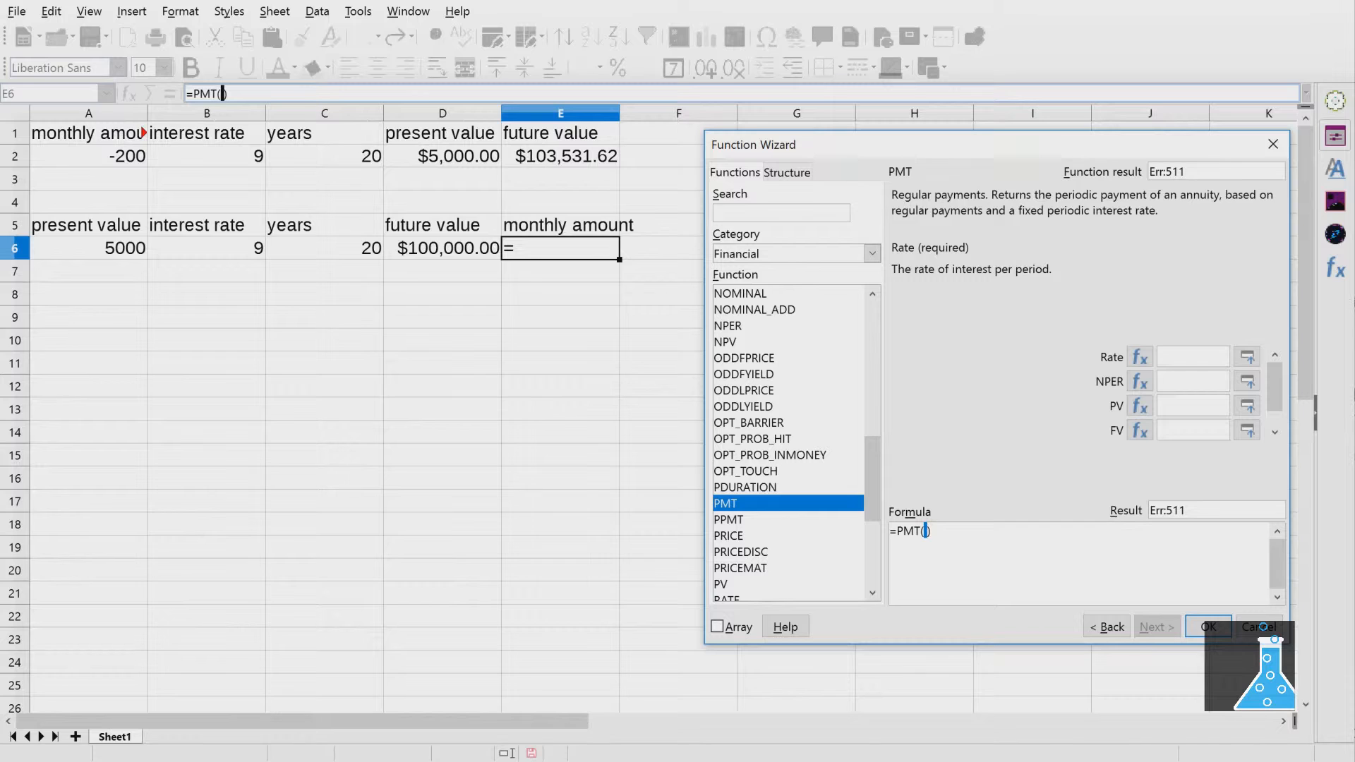
# Set the PMT function's Rate argument to B6/100/12 and its NPER argument to C6*12.
pyautogui.click(206, 248)
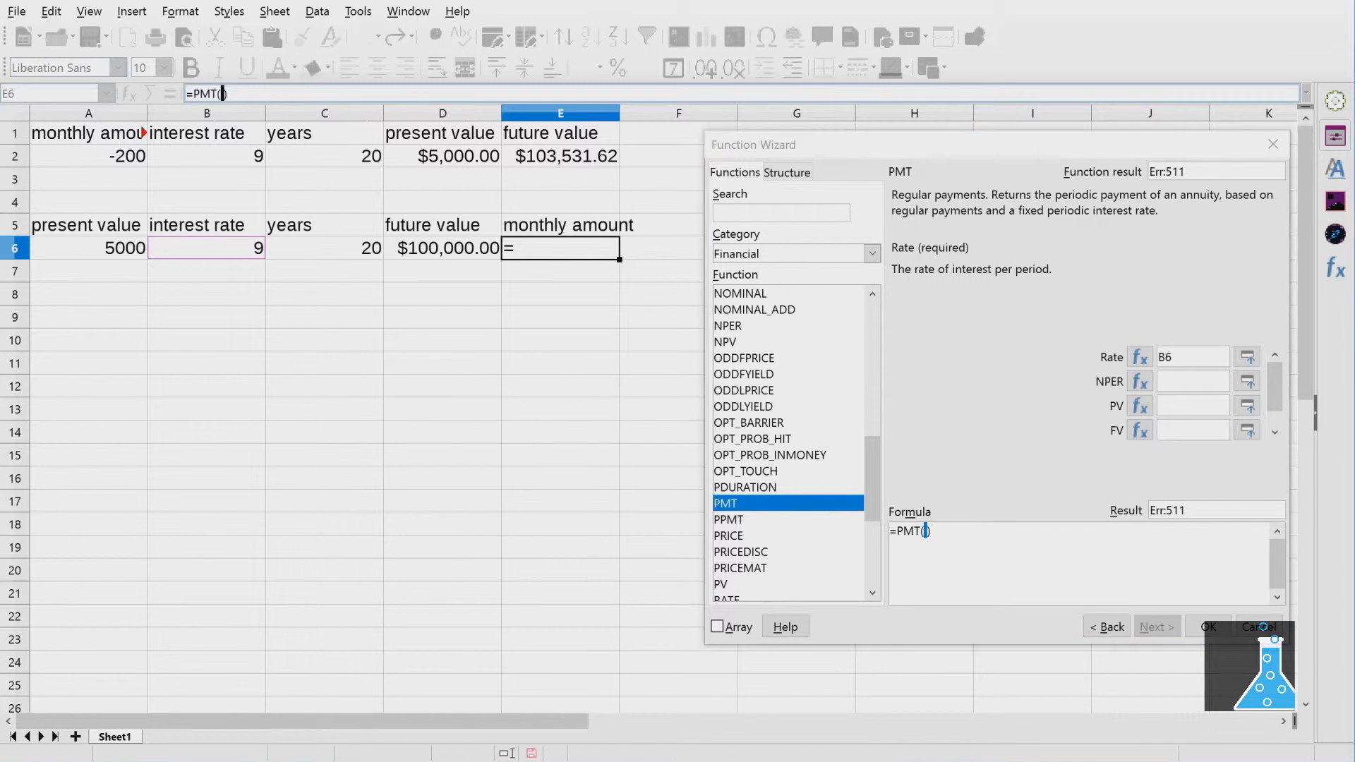
pyautogui.click(1173, 357)
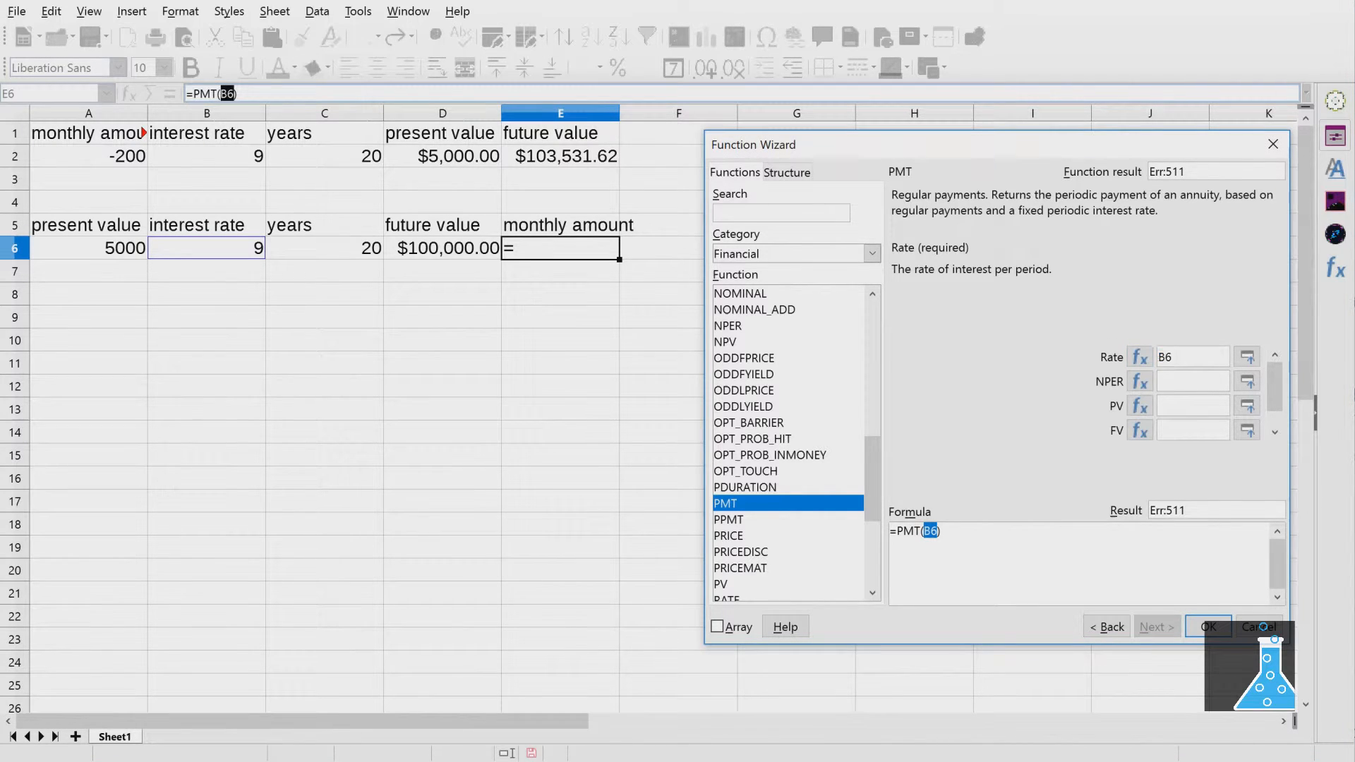
pyautogui.write('/100/12')
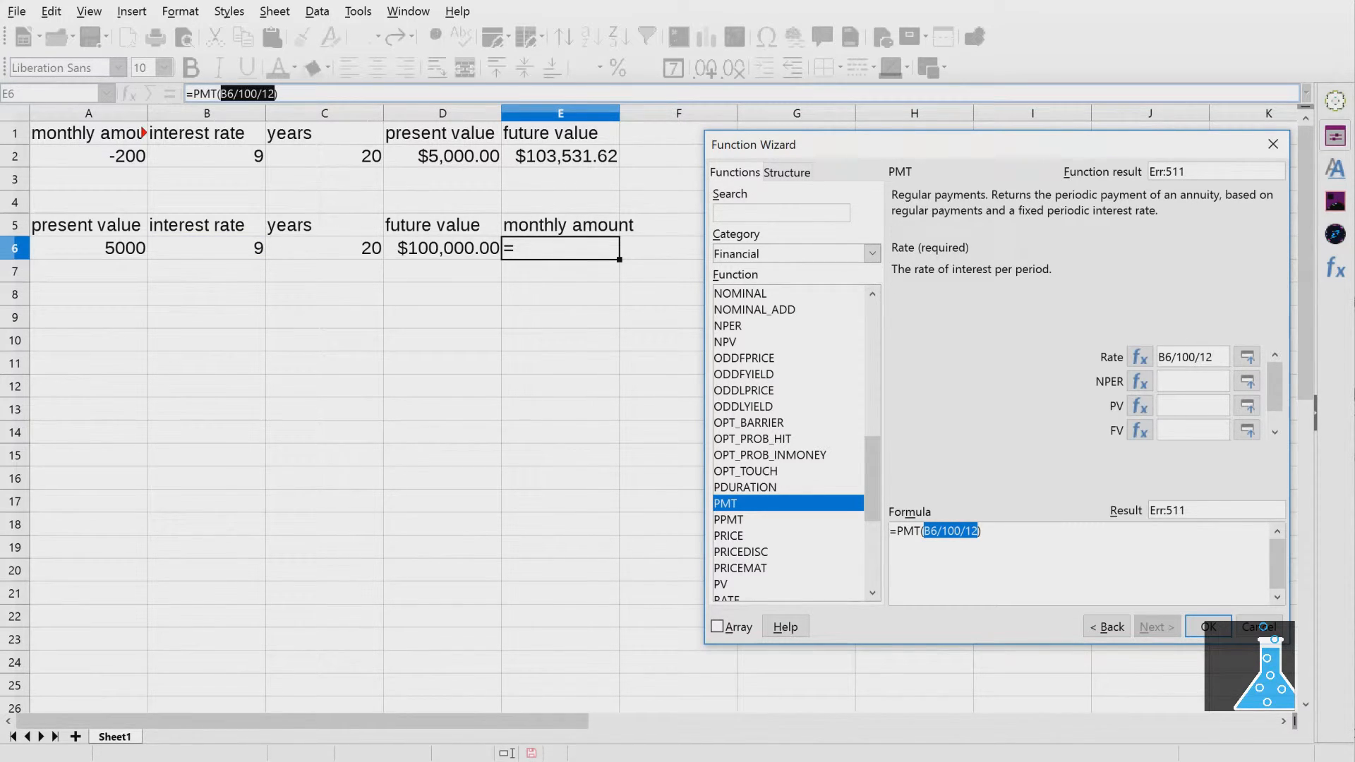
pyautogui.press('Tab')
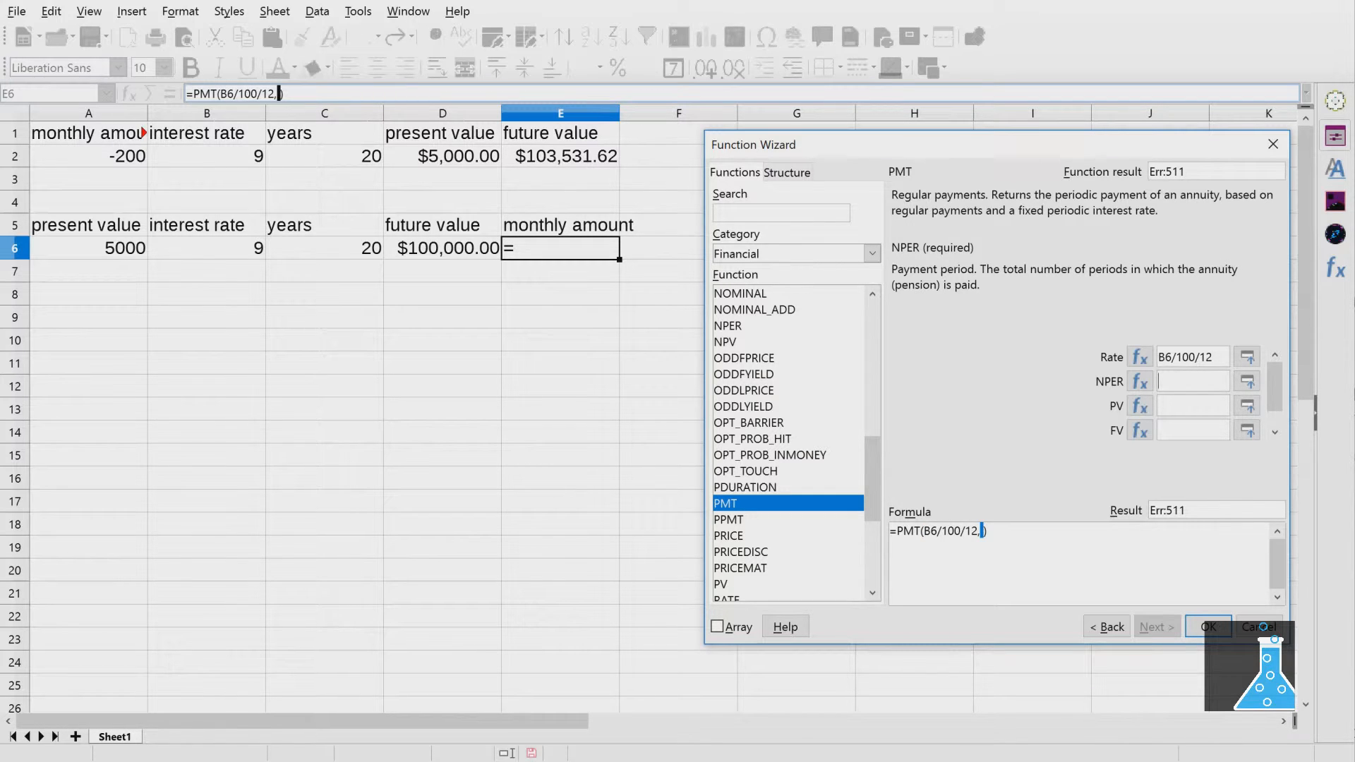
pyautogui.click(325, 248)
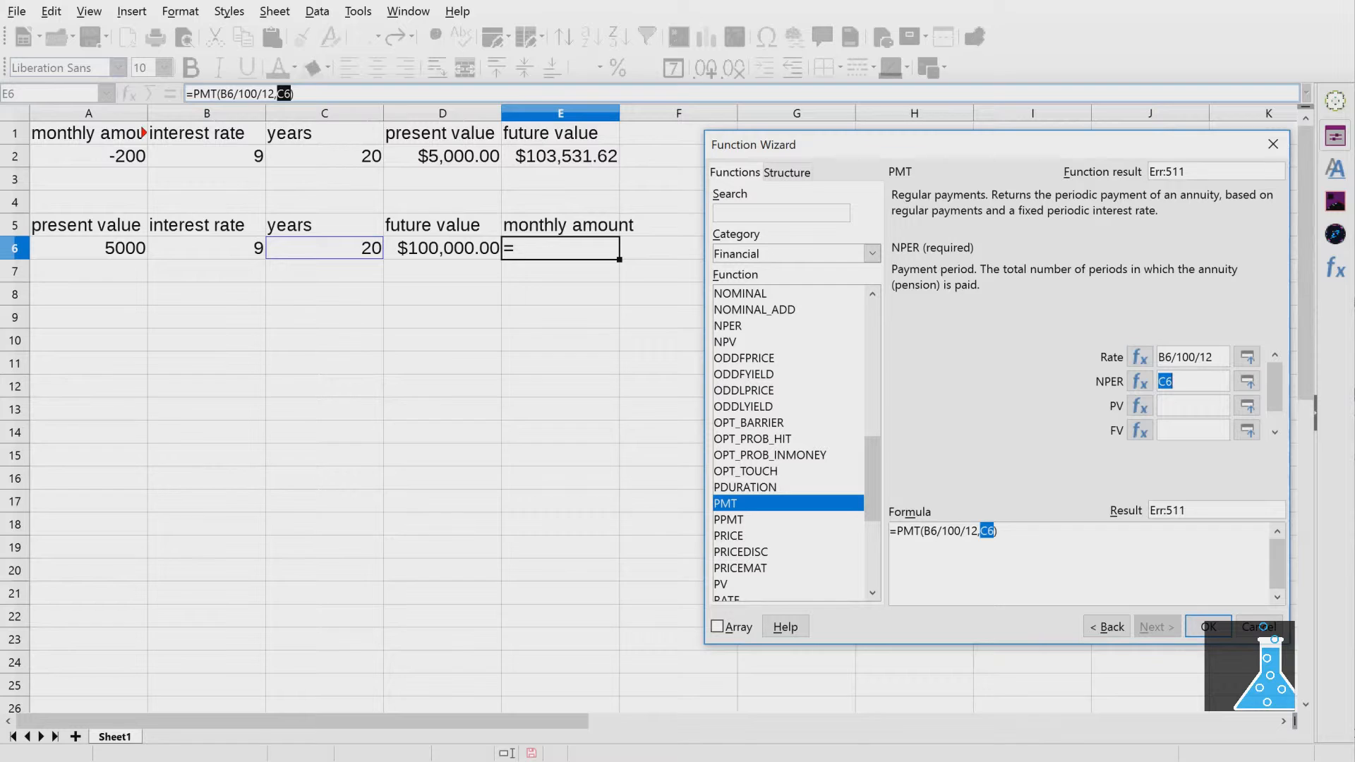
pyautogui.click(1185, 381)
pyautogui.write('*12')
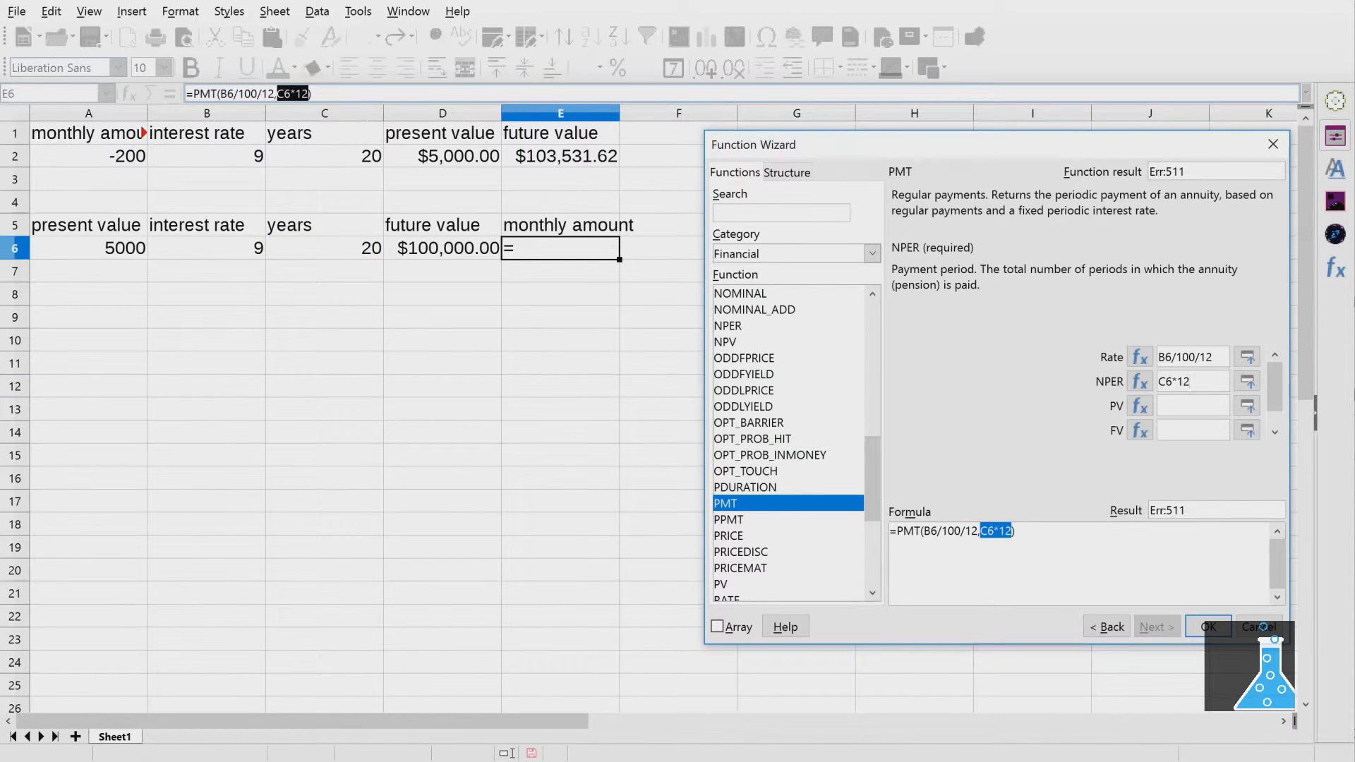
# Set the PMT function's PV argument to A6 and its FV argument to D6, and insert the formula.
pyautogui.click(1192, 406)
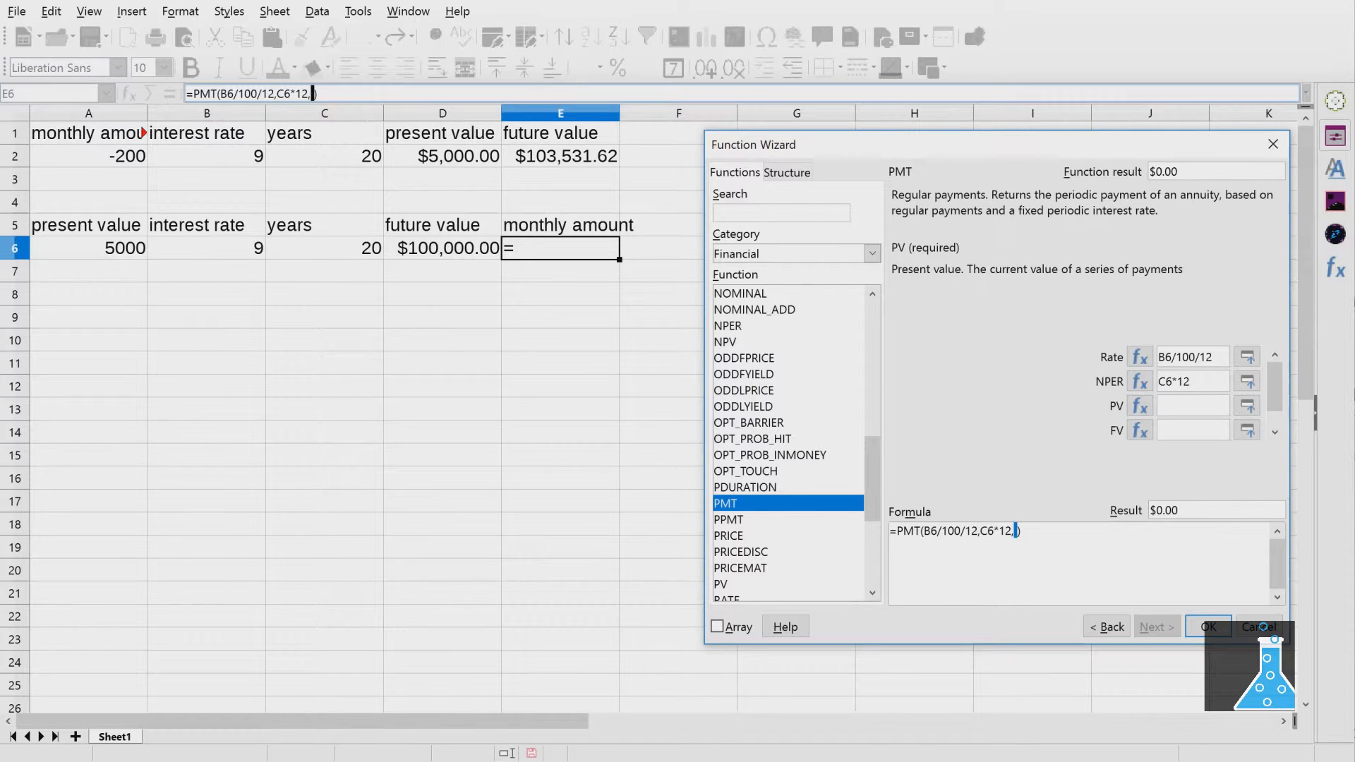
pyautogui.click(89, 248)
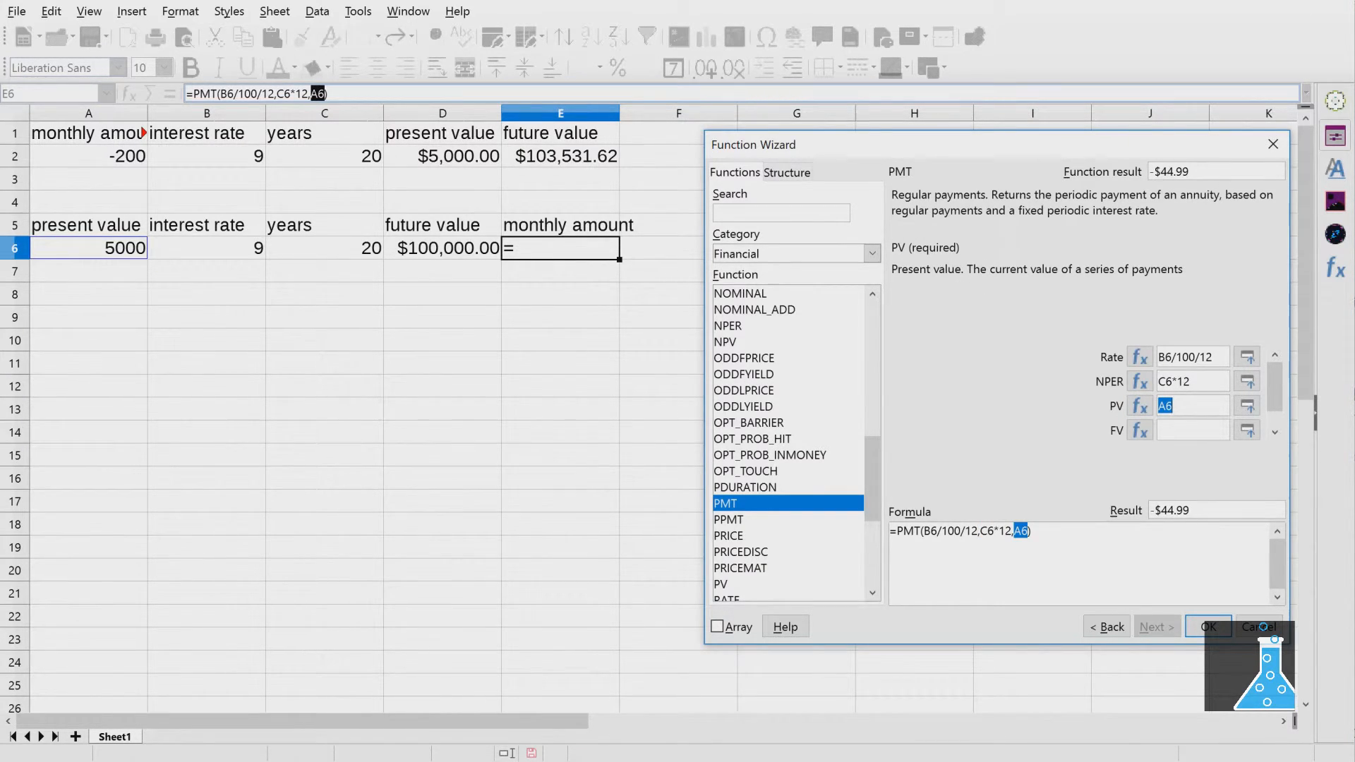
pyautogui.click(1192, 431)
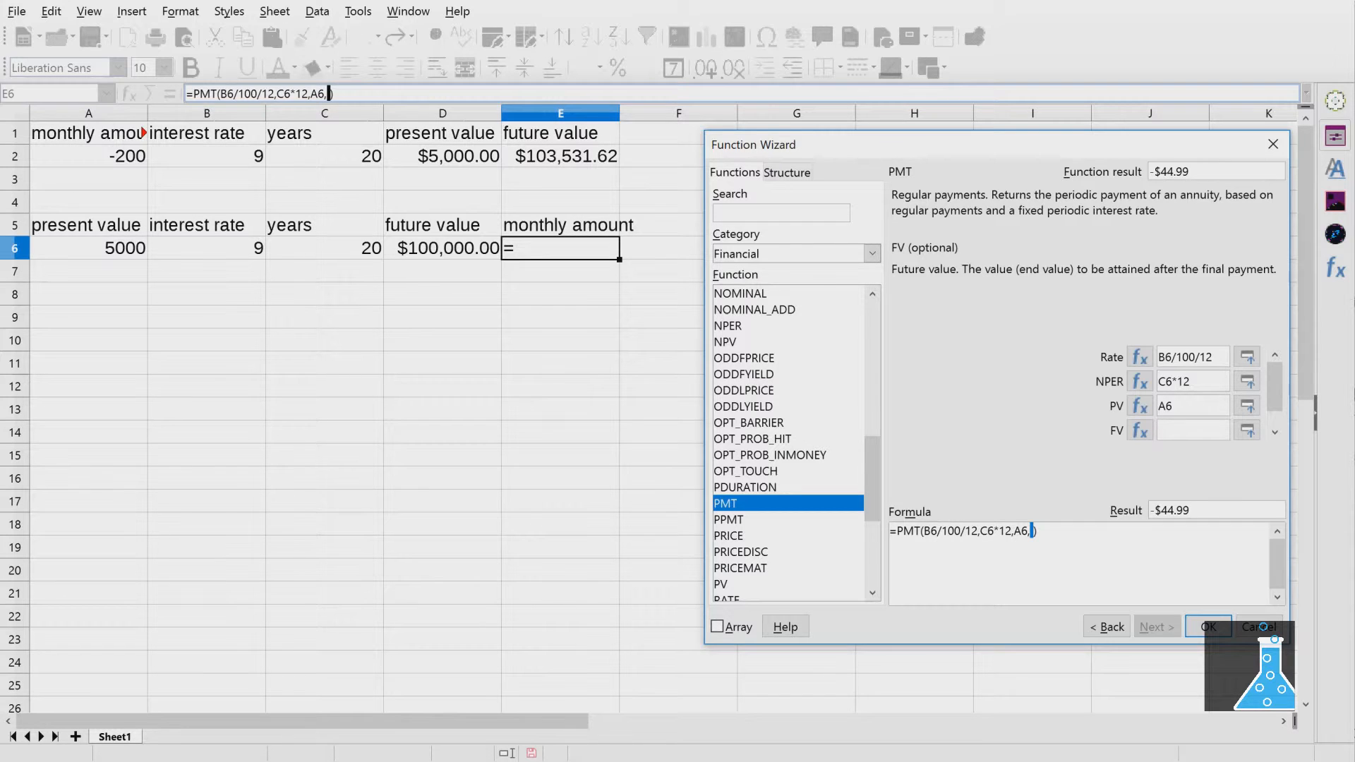
pyautogui.click(442, 248)
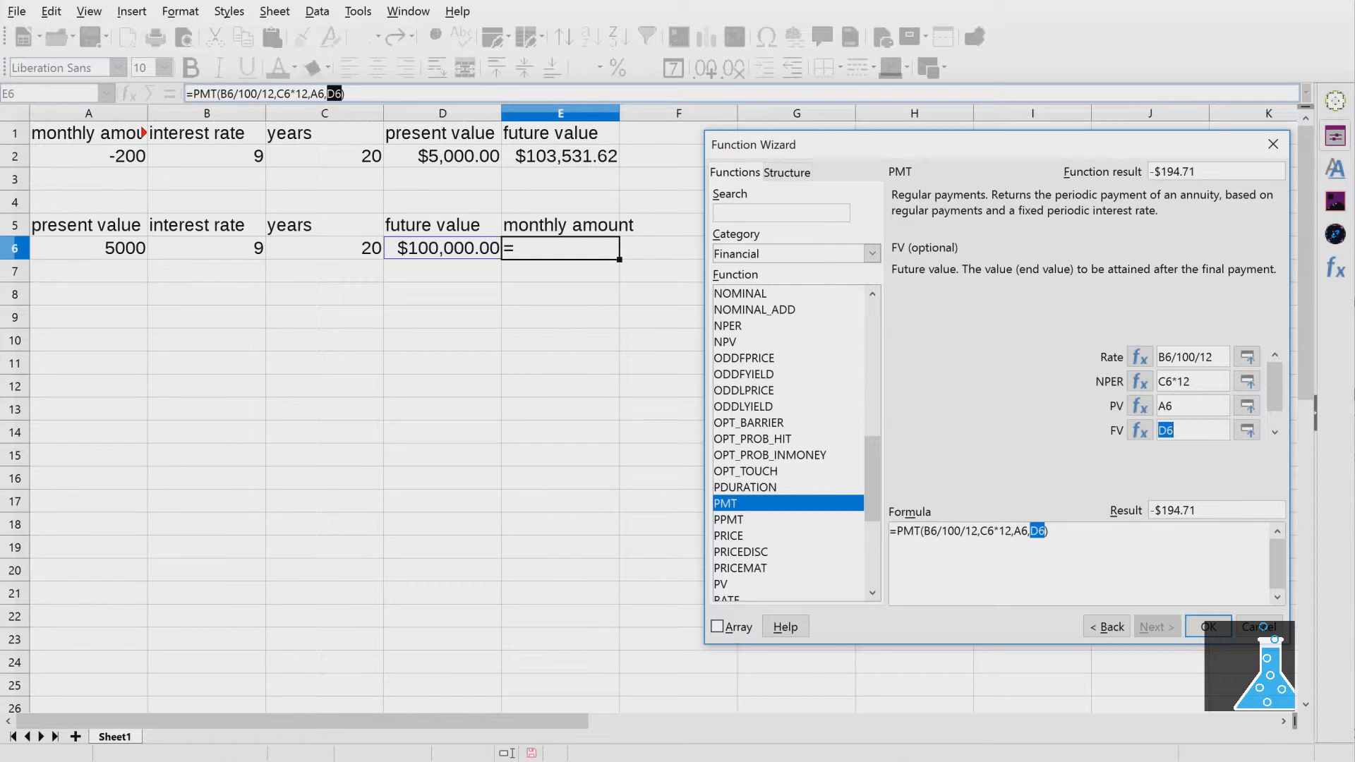
pyautogui.click(1208, 626)
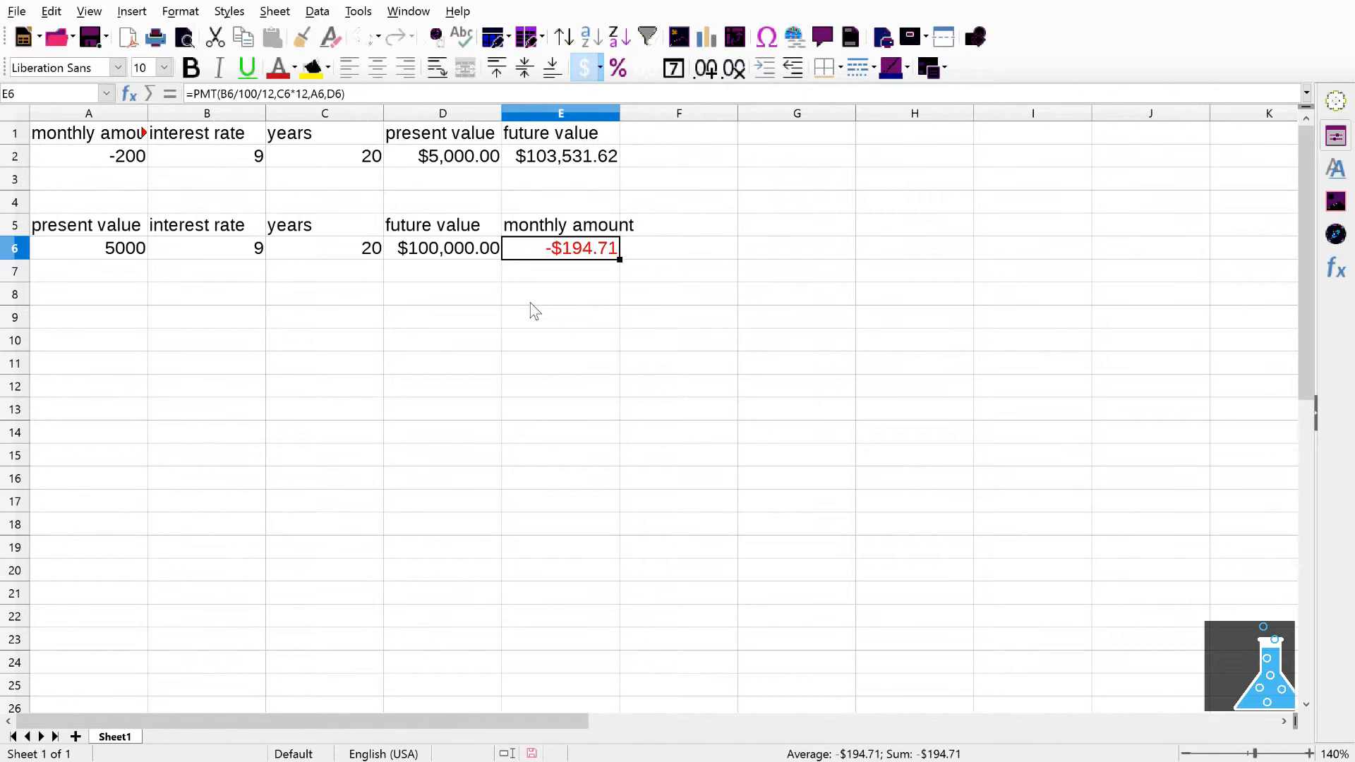
# Enter the headings monthly amount in A9 and interest rate in B9.
pyautogui.click(69, 321)
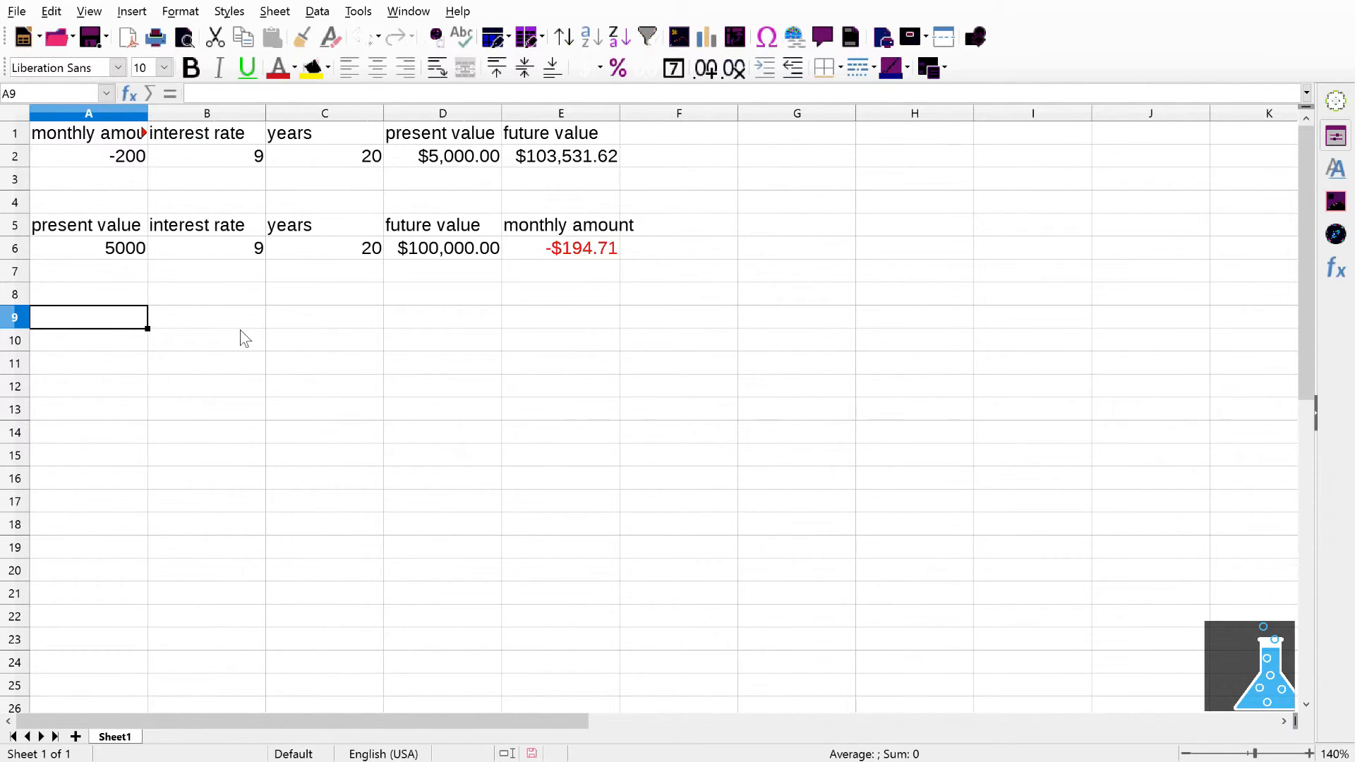
pyautogui.write('monthly')
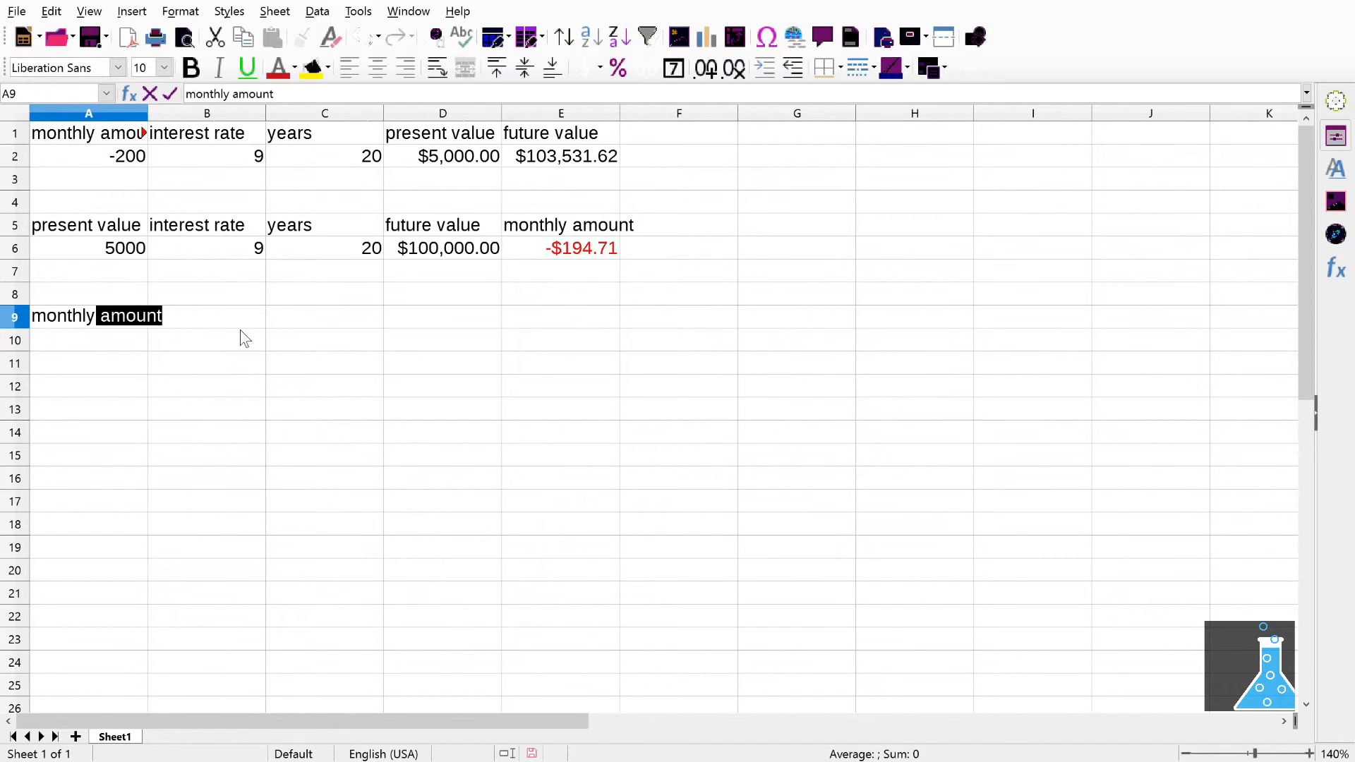
pyautogui.press('Tab')
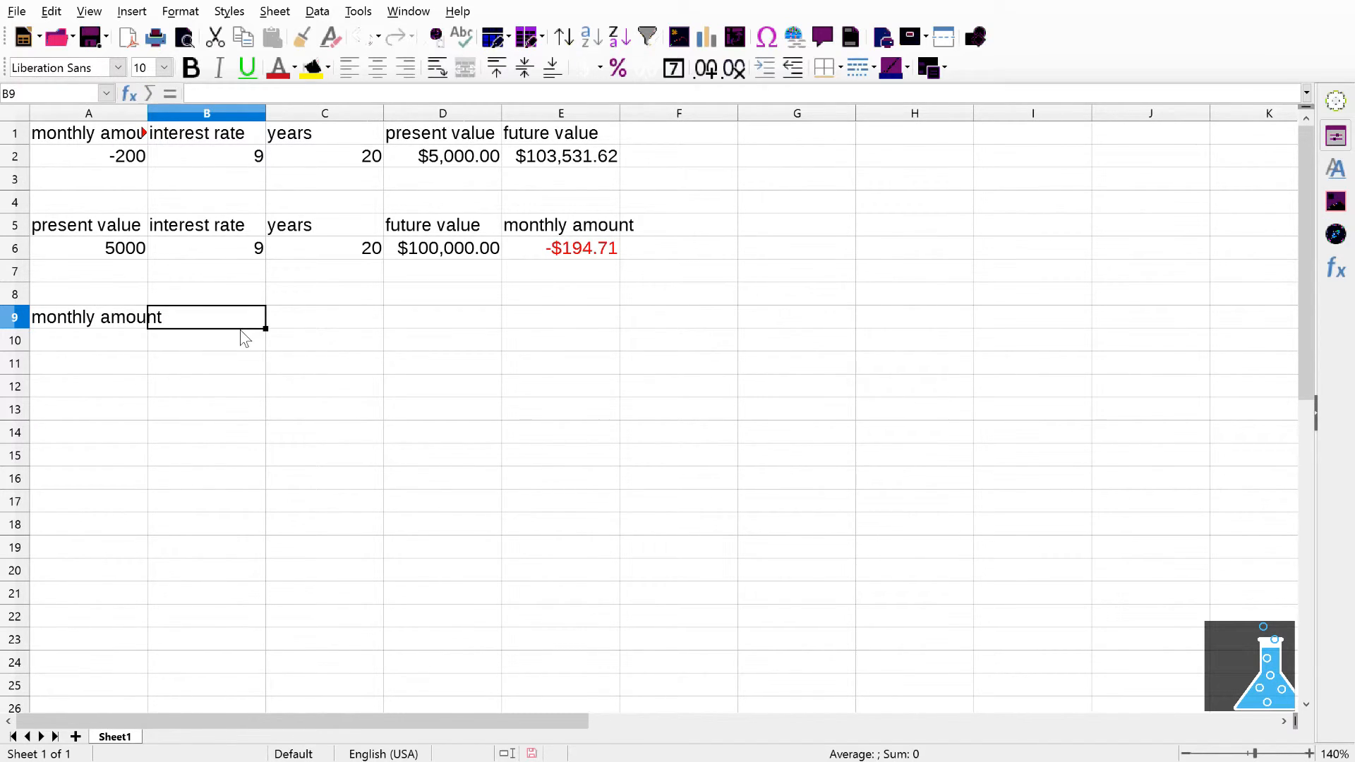
pyautogui.write('in')
pyautogui.press('Tab')
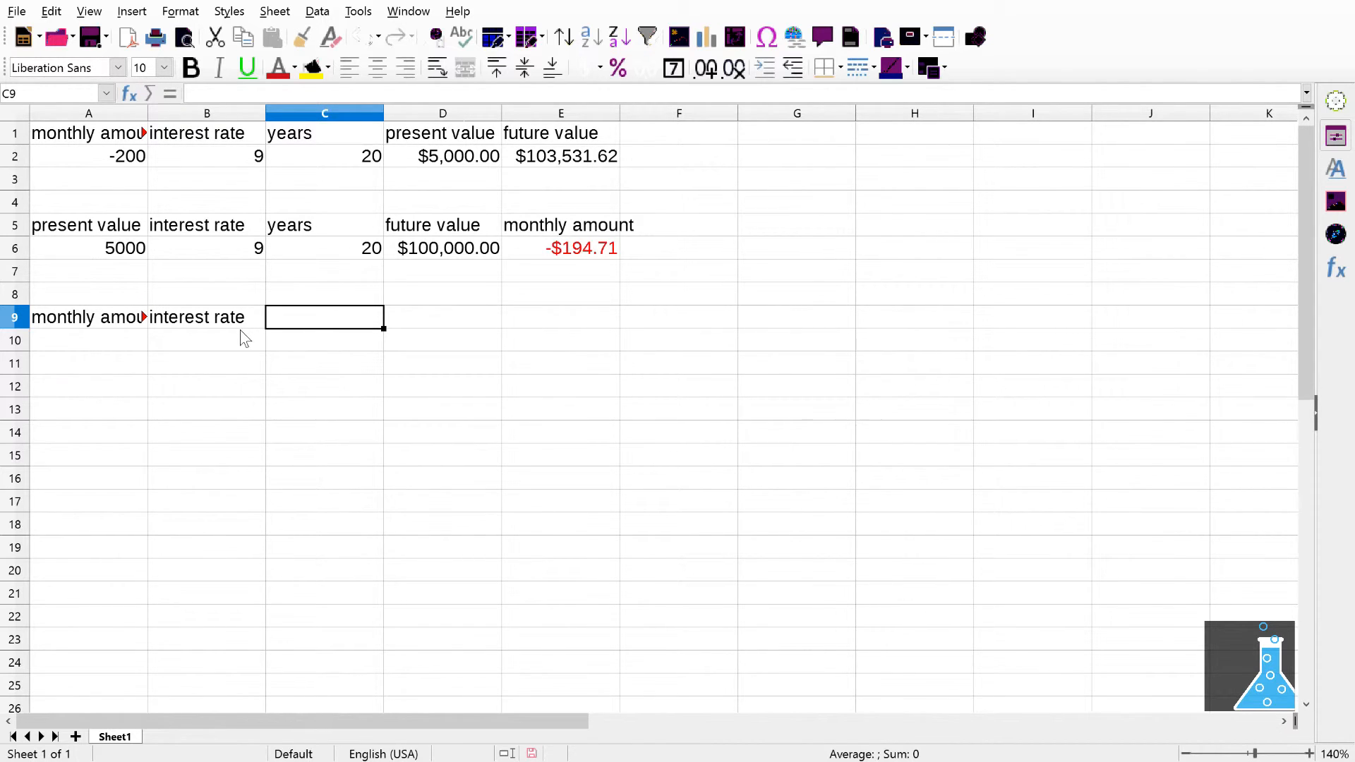
# Add the headings present value in C9 and future value in D9.
pyautogui.write('pr')
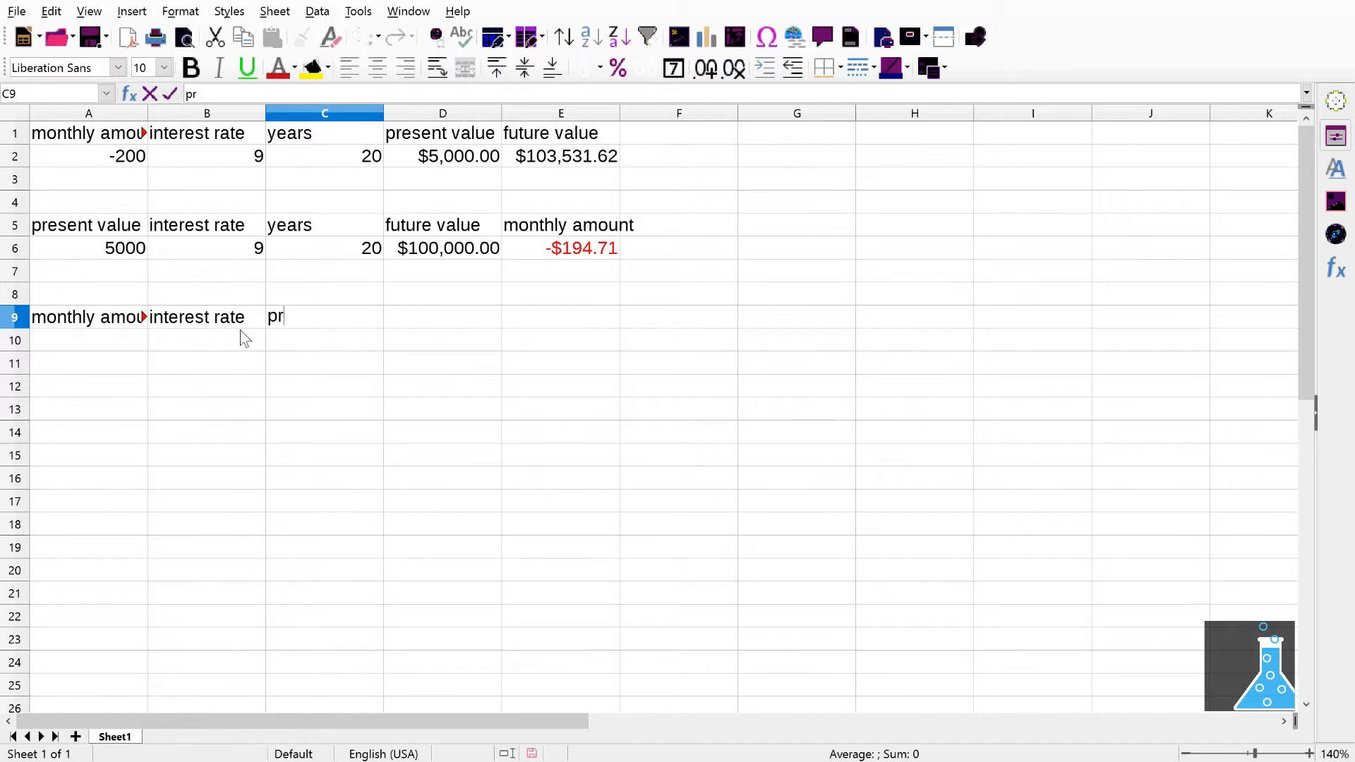
pyautogui.write('esent valuy')
pyautogui.press('BackSpace')
pyautogui.write('e')
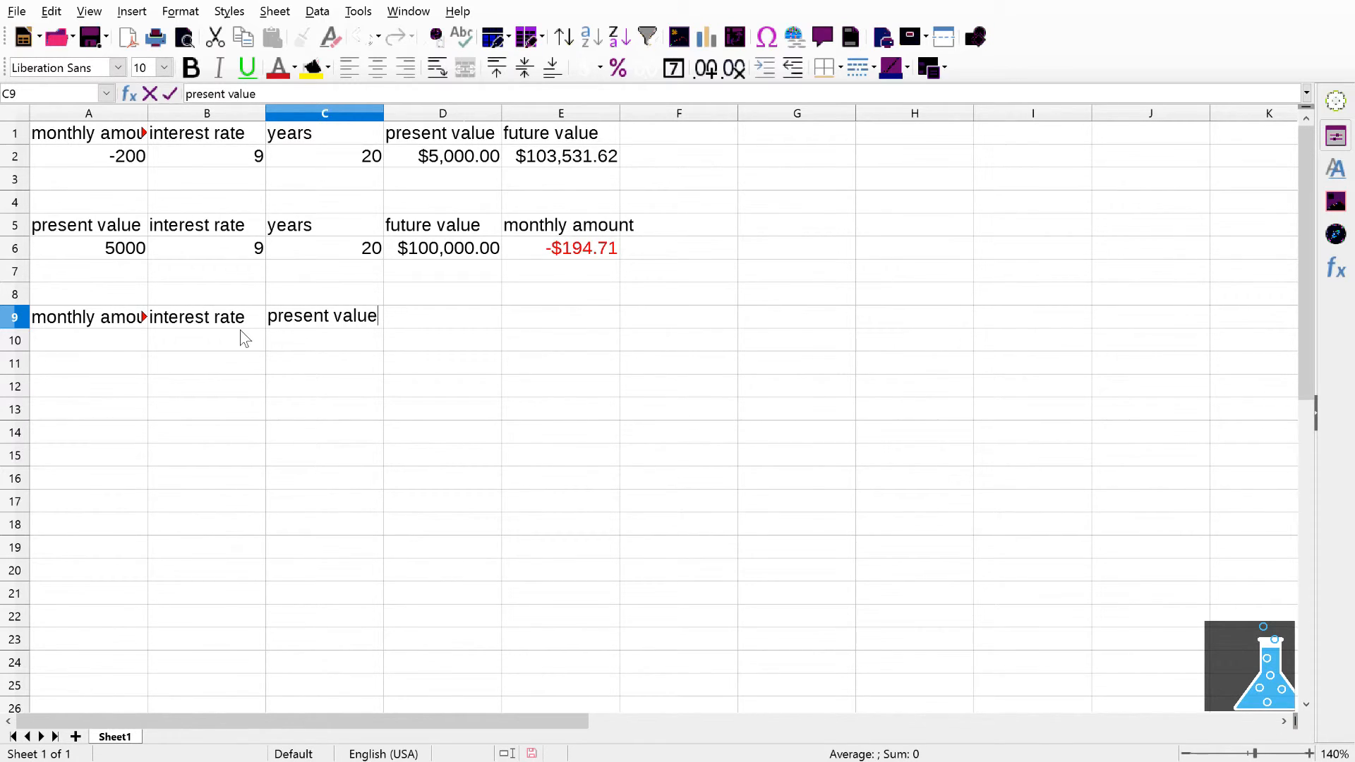
pyautogui.press('Tab')
pyautogui.write('f')
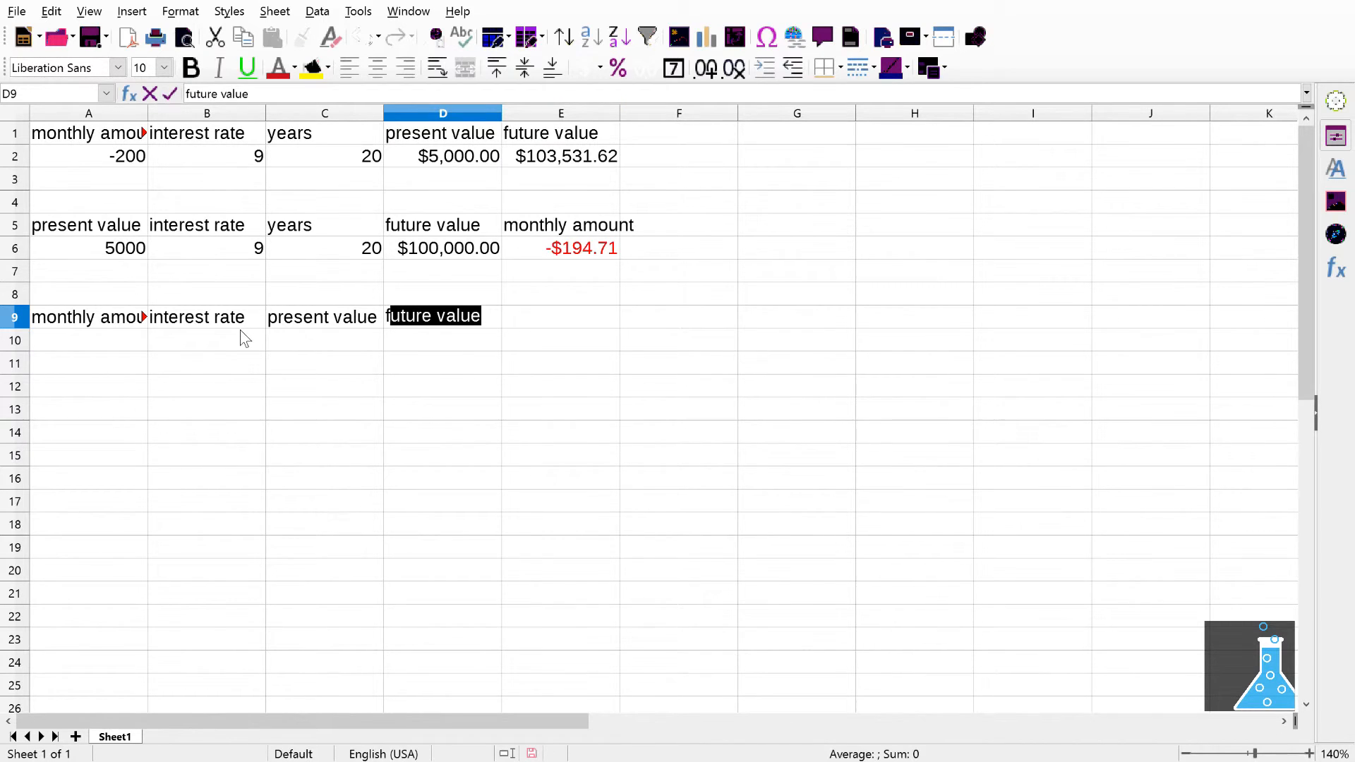
pyautogui.press('Tab')
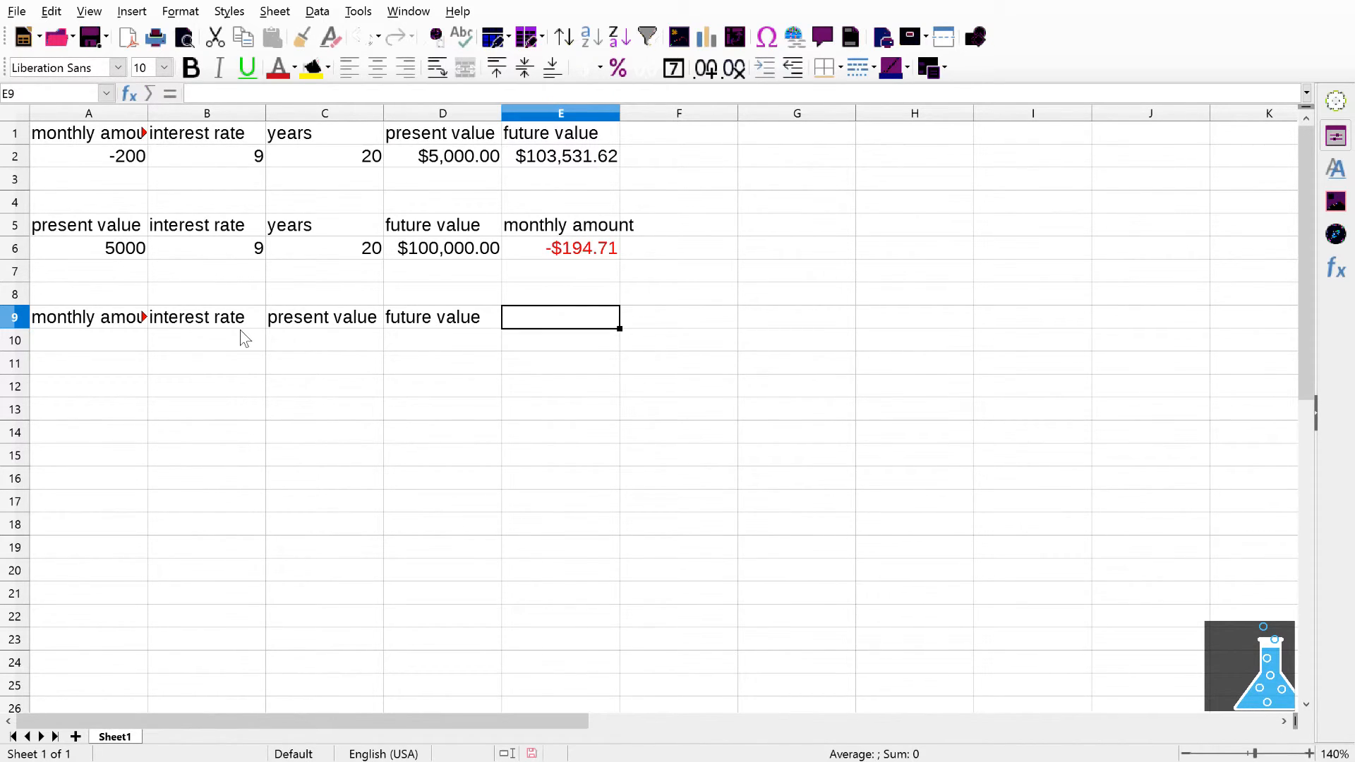
# Add the headings months in E9 and years in F9.
pyautogui.write('monthl')
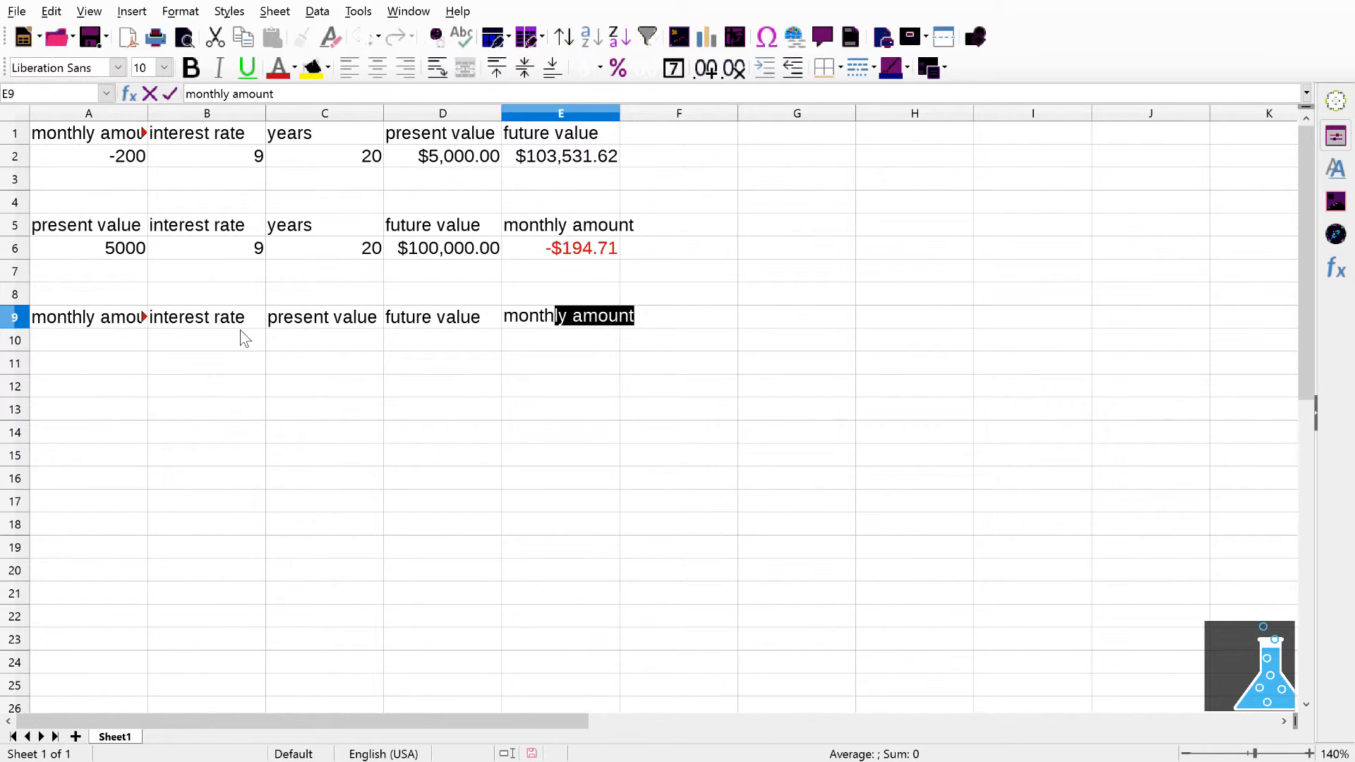
pyautogui.write('s')
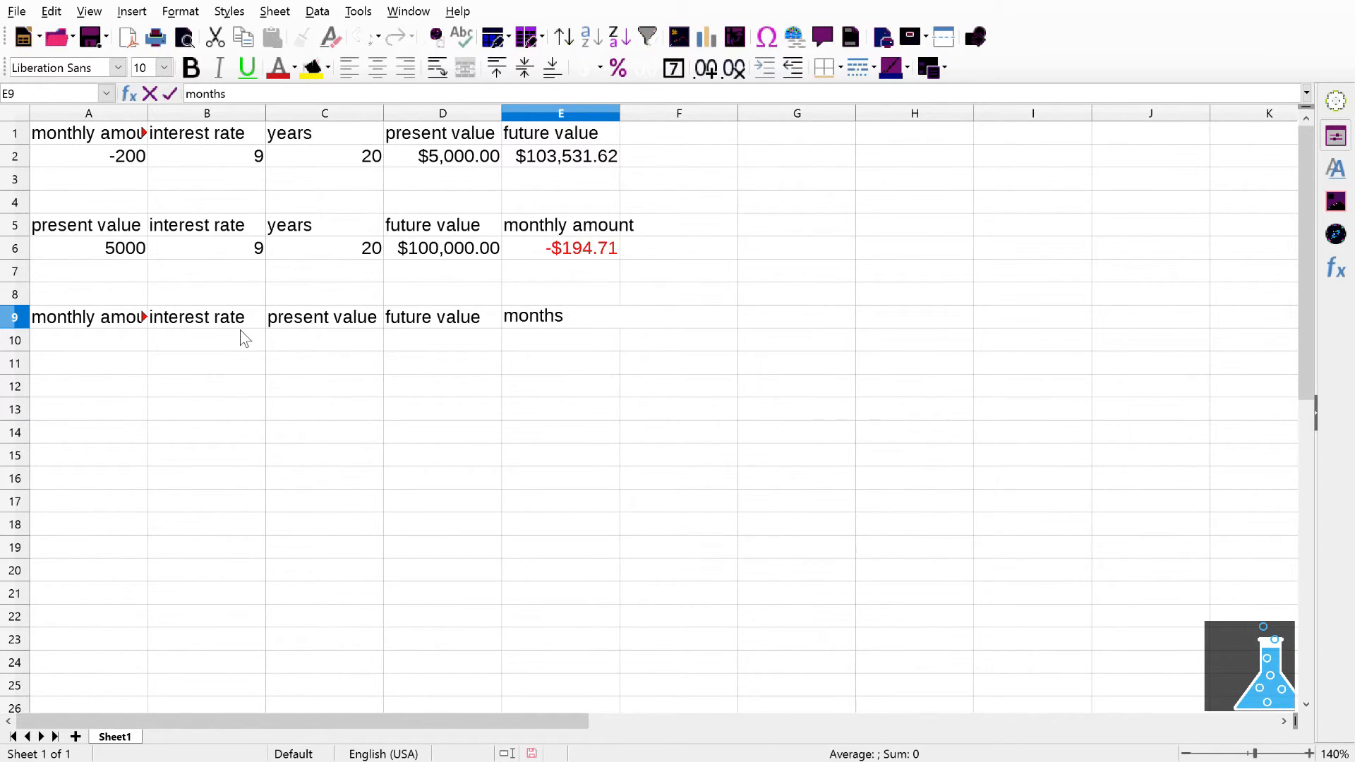
pyautogui.press('Tab')
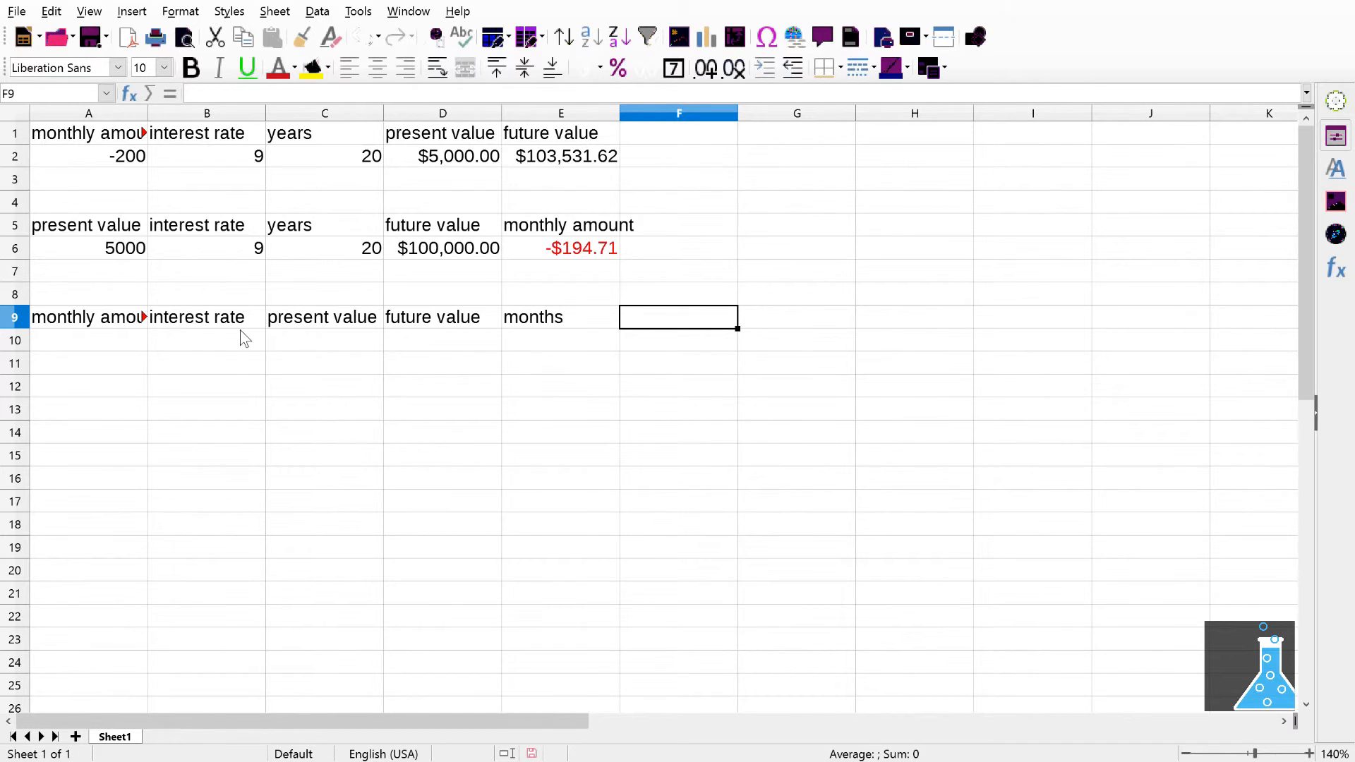
pyautogui.write('years')
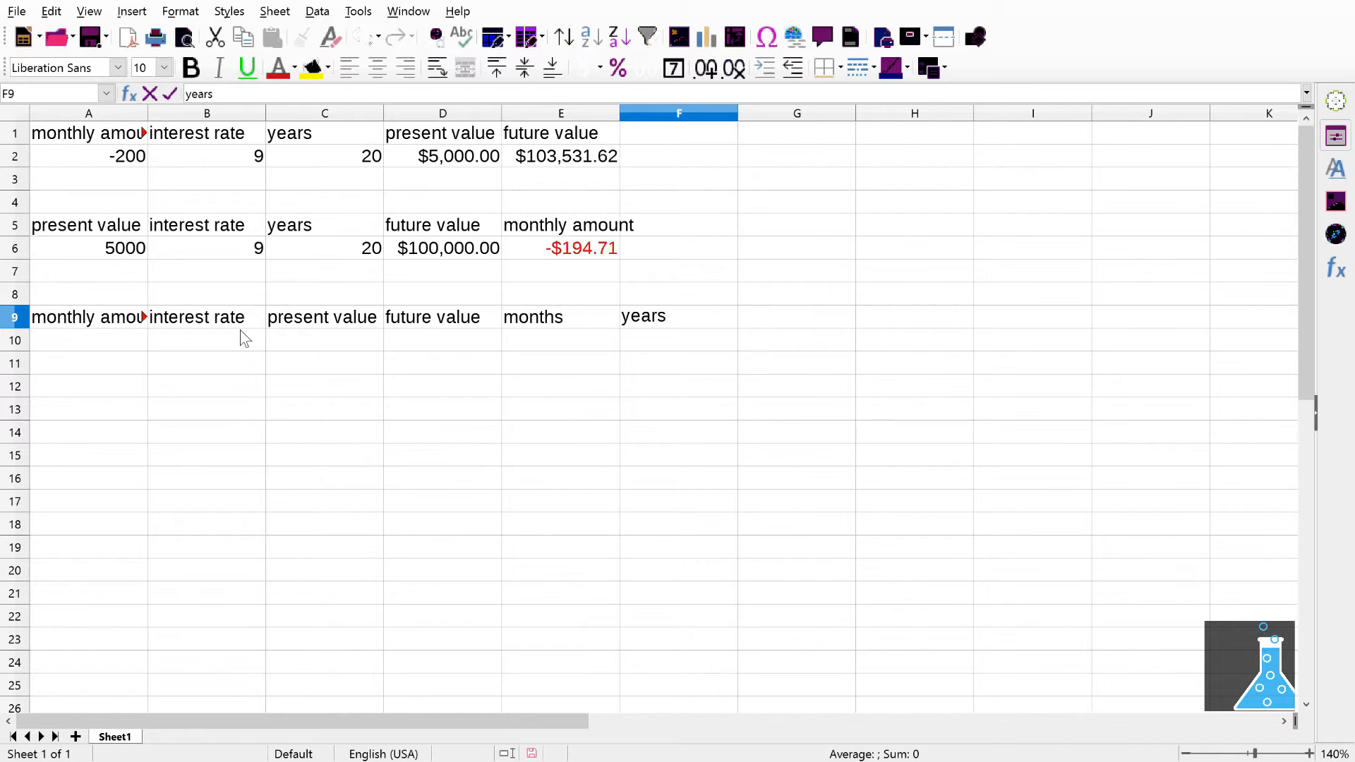
pyautogui.press('Return')
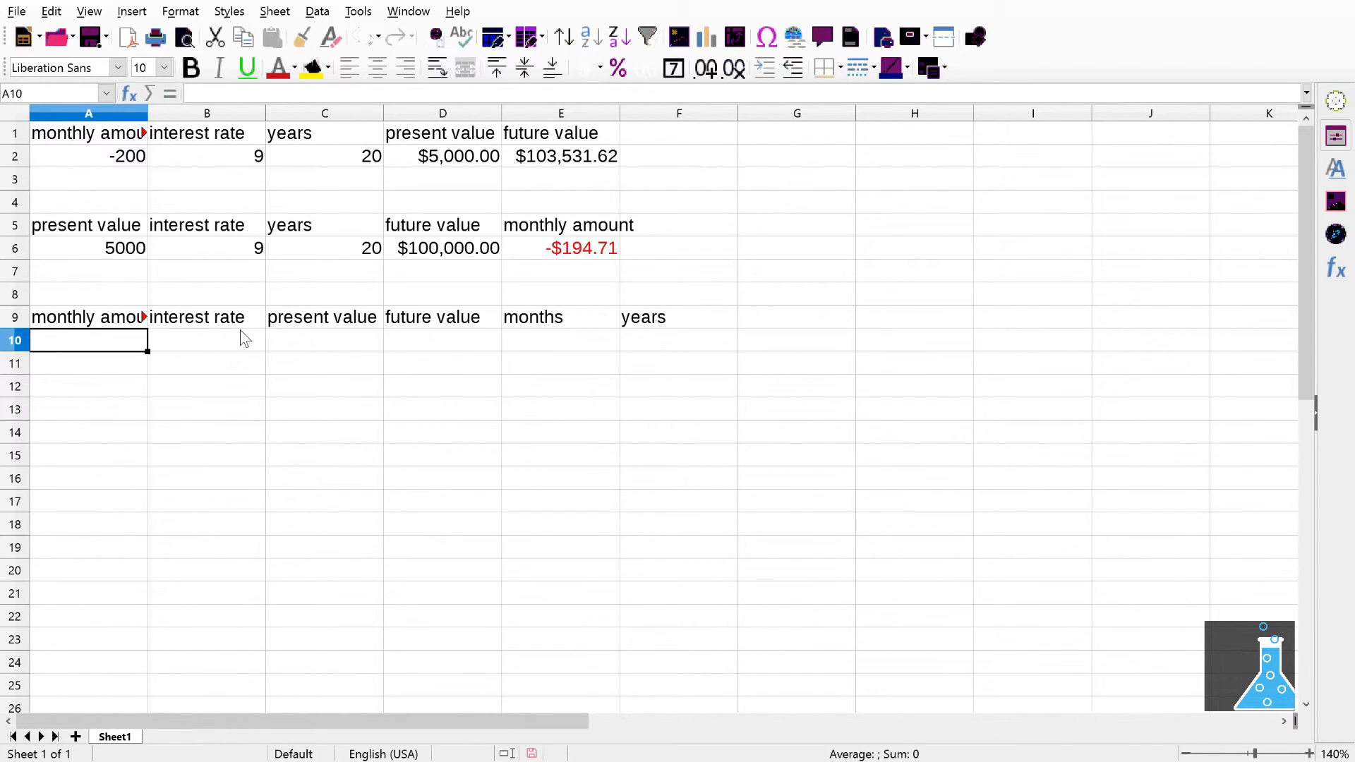
# Fill in row 10 with a monthly amount of -200, interest rate 9, present value 5000 and future value 200000.
pyautogui.write('-200')
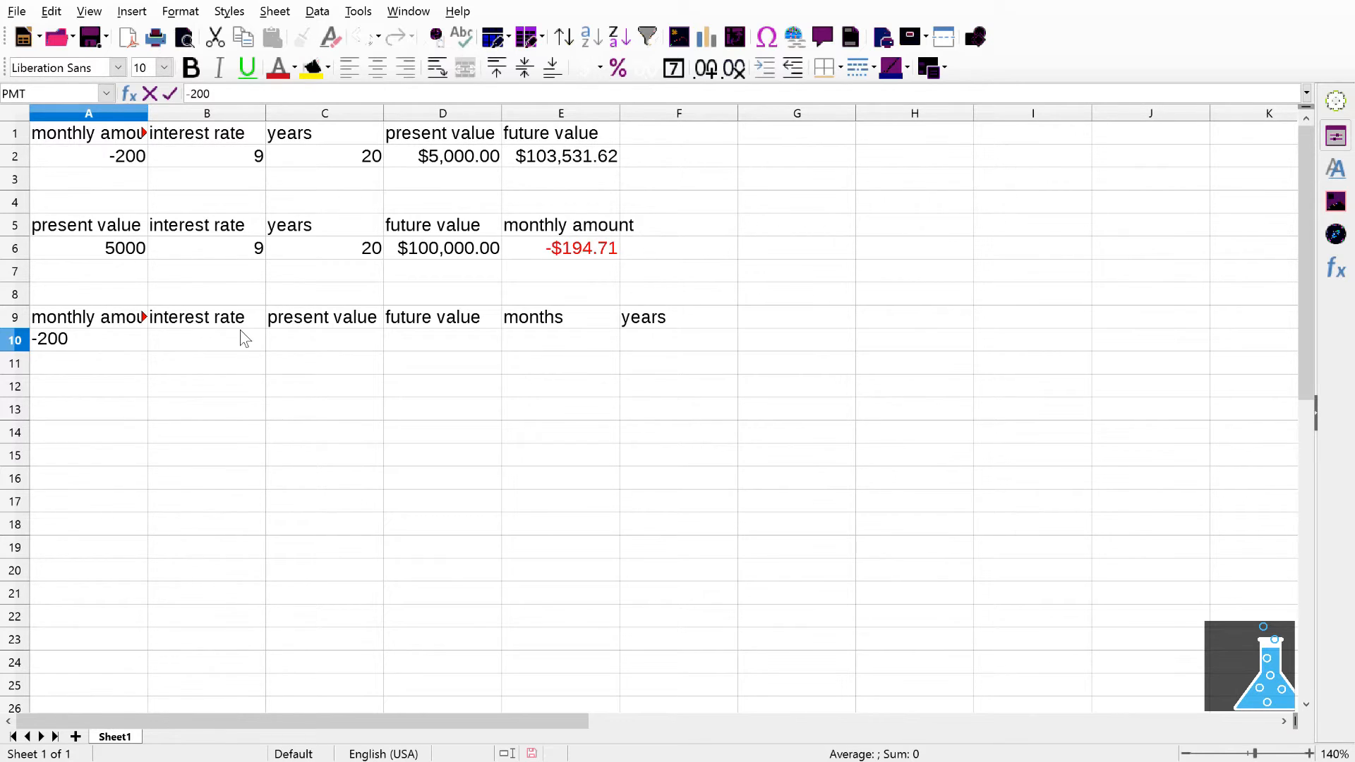
pyautogui.press('Tab')
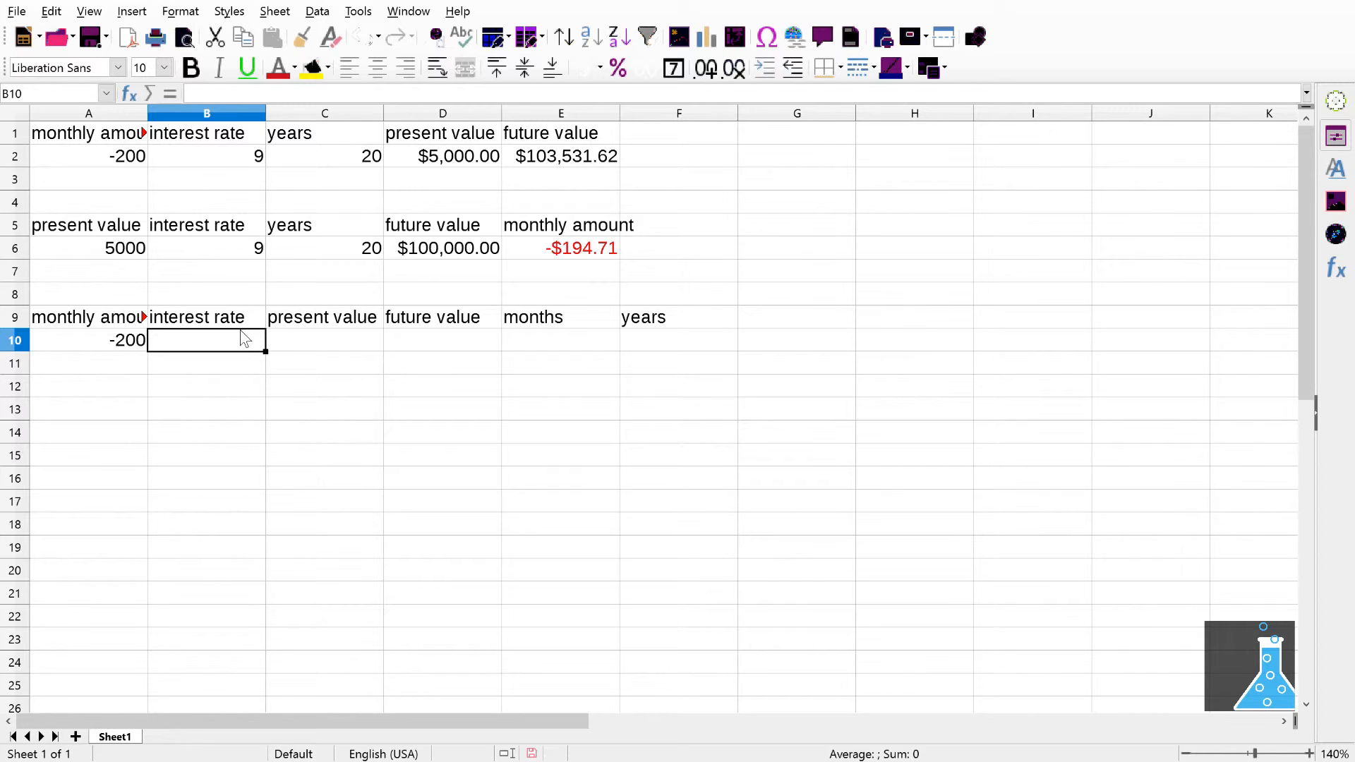
pyautogui.write('9')
pyautogui.press('Tab')
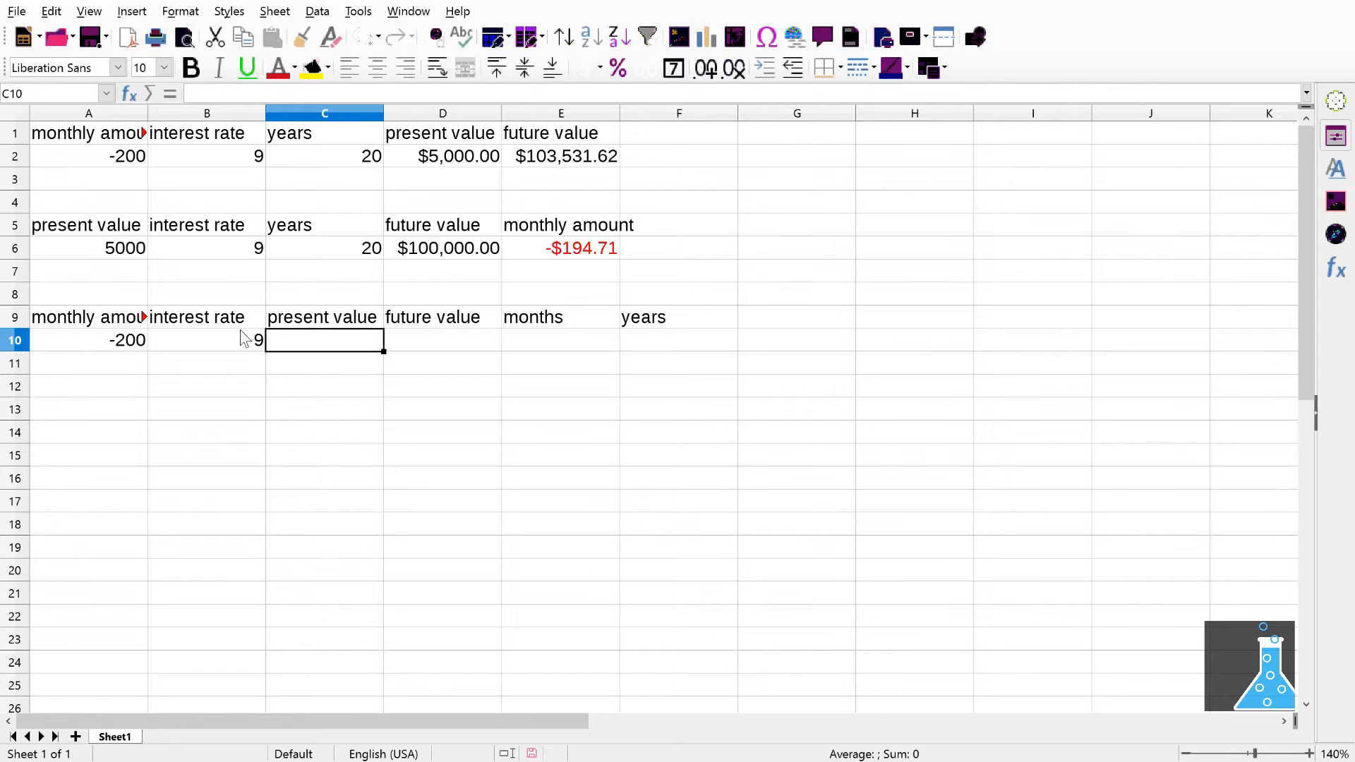
pyautogui.write('5000')
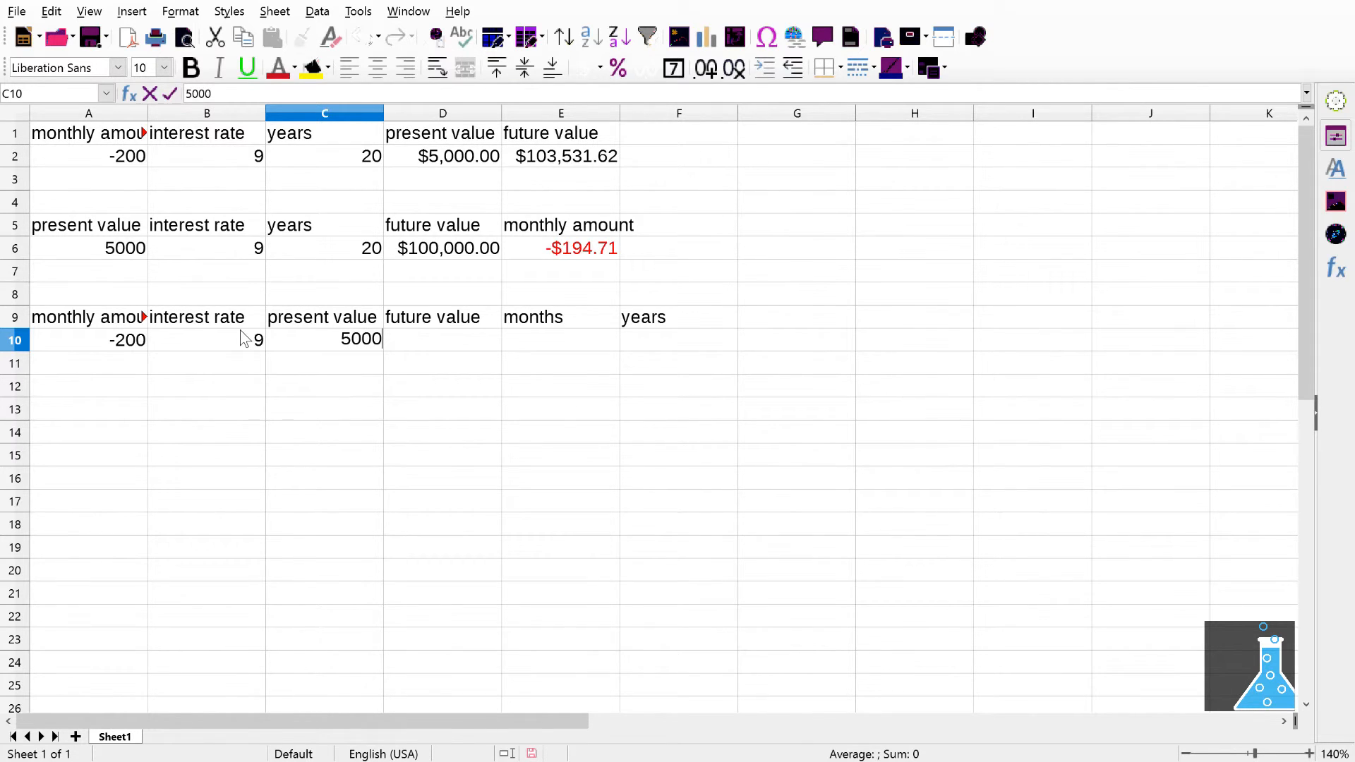
pyautogui.press('Tab')
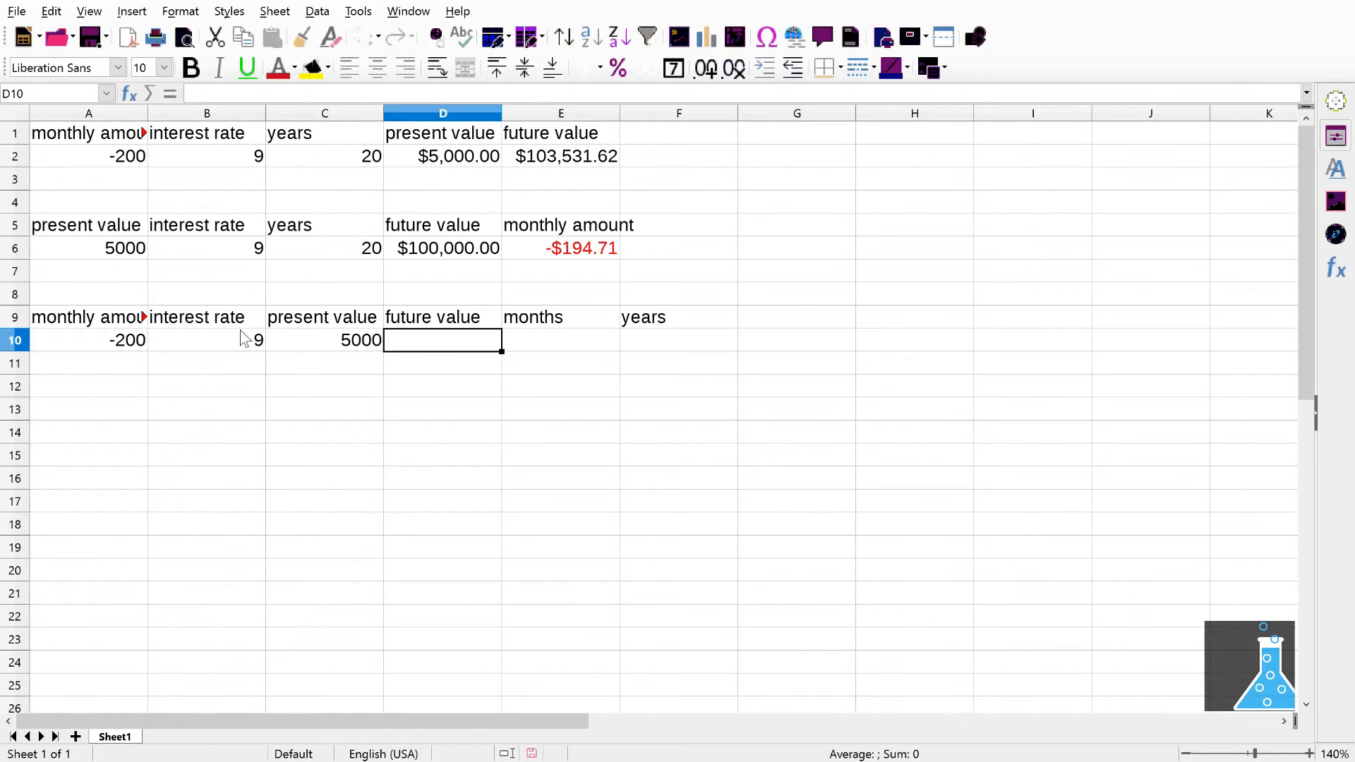
pyautogui.write('200000')
pyautogui.press('Tab')
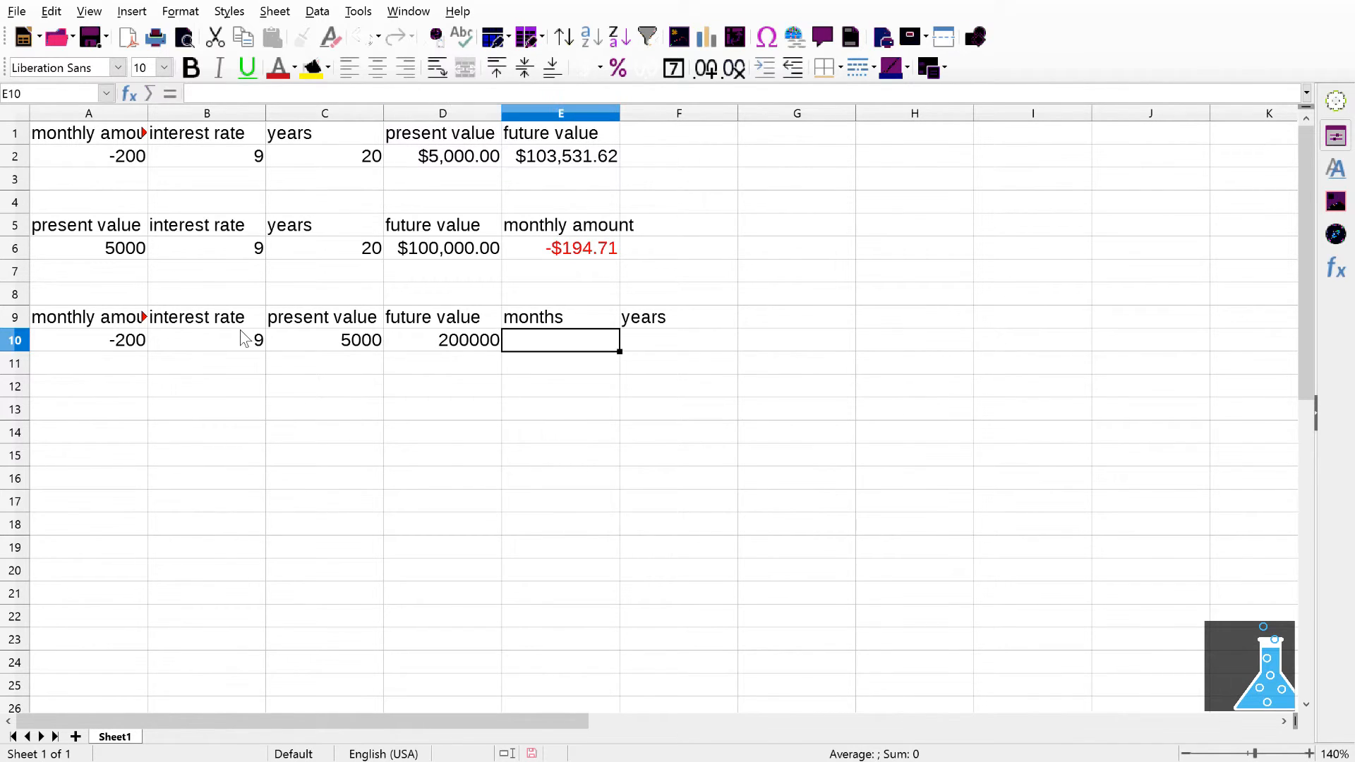
# Start a formula in cell E10 with the Function Wizard and limit the functions to the Financial category.
pyautogui.write('=')
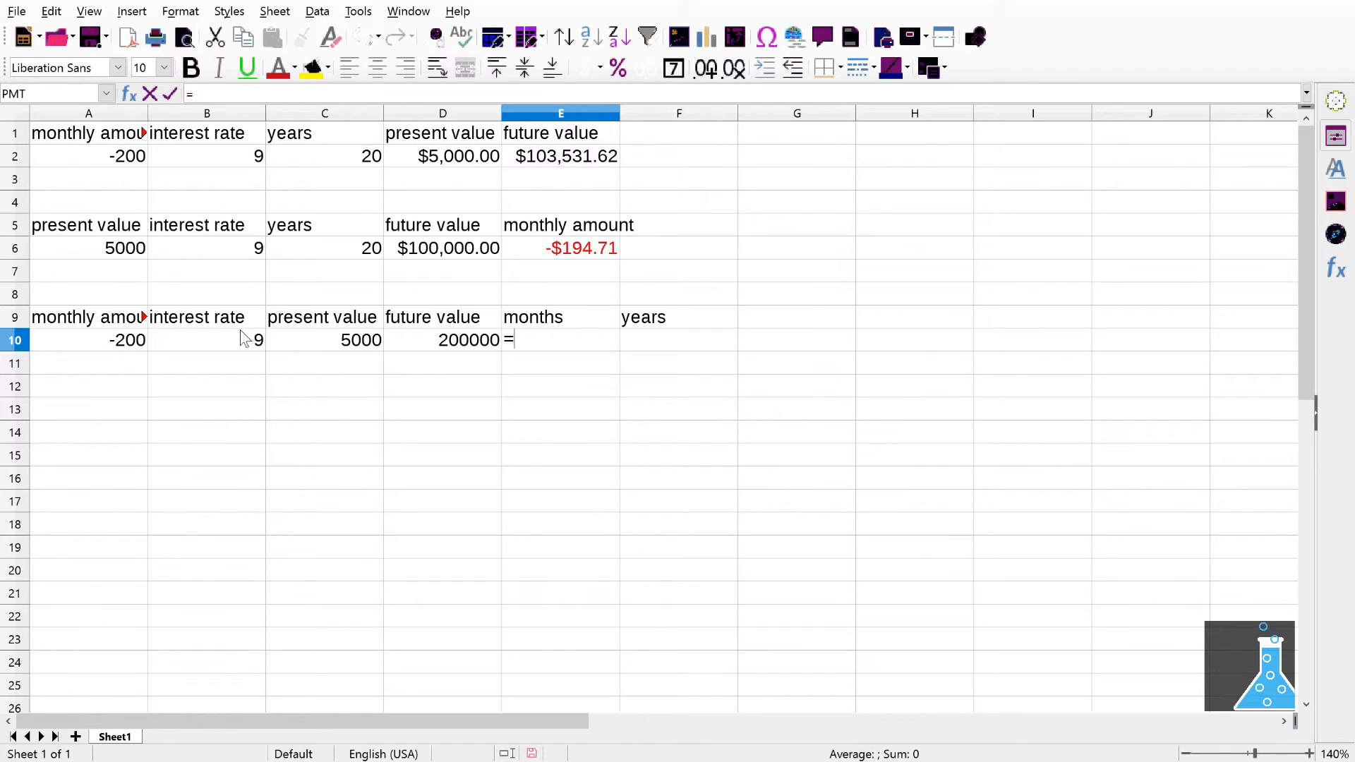
pyautogui.click(128, 94)
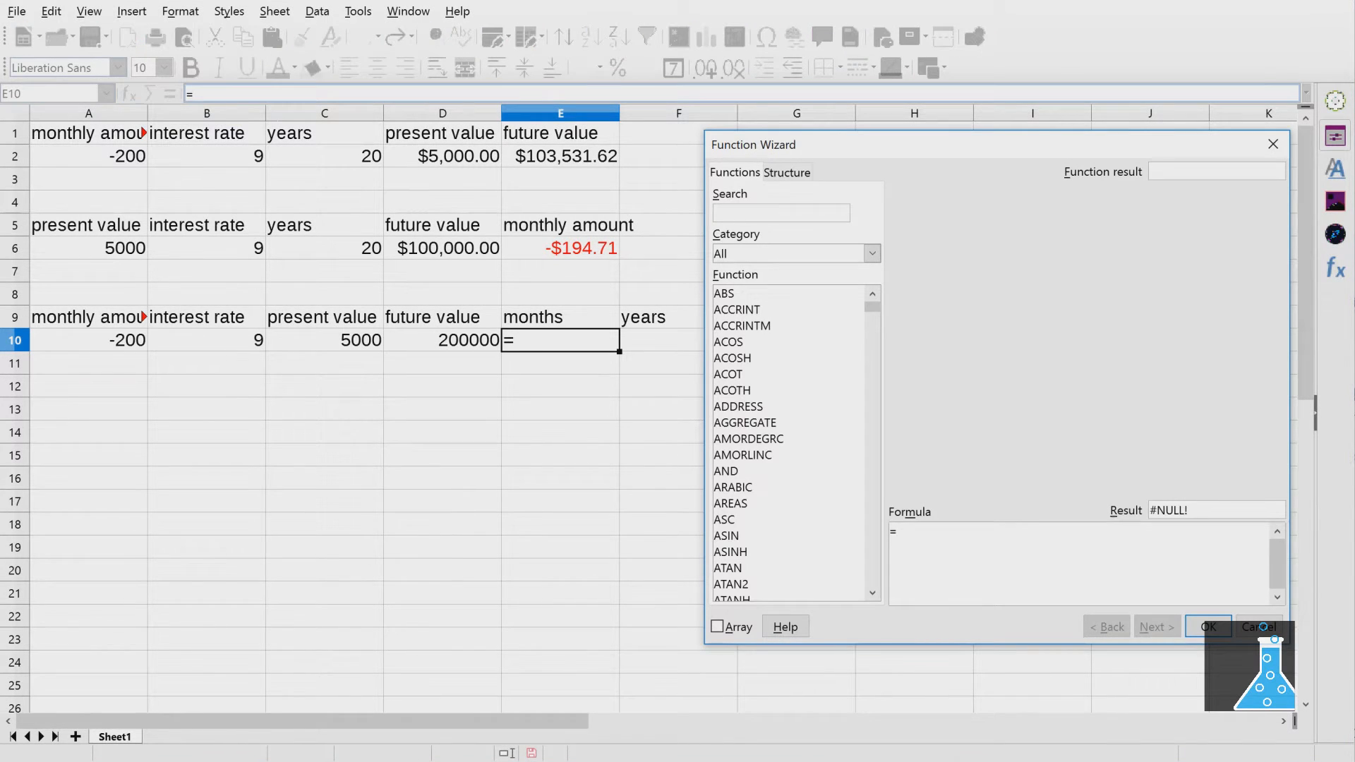
pyautogui.press('Tab')
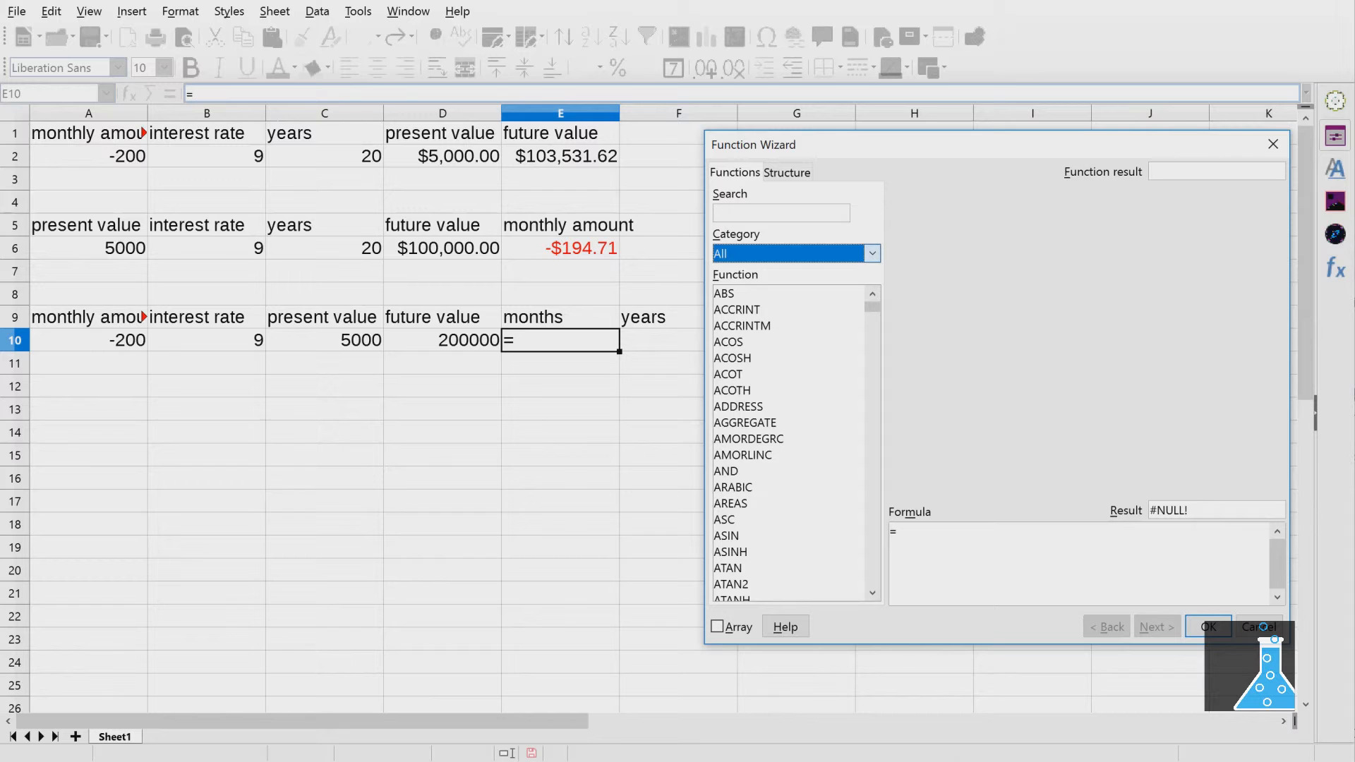
pyautogui.hotkey('alt', 'Down')
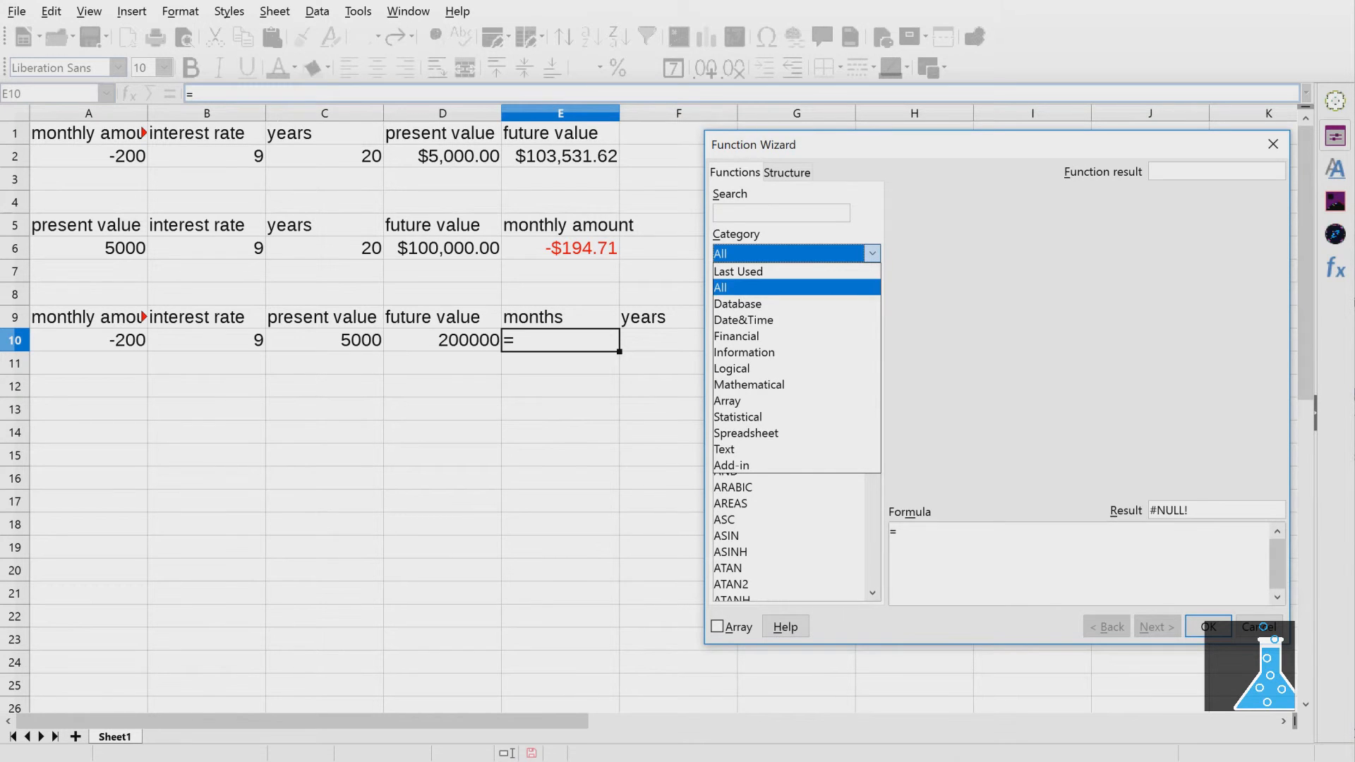
pyautogui.press('Down')
pyautogui.press('Down')
pyautogui.press('Down')
pyautogui.press('Return')
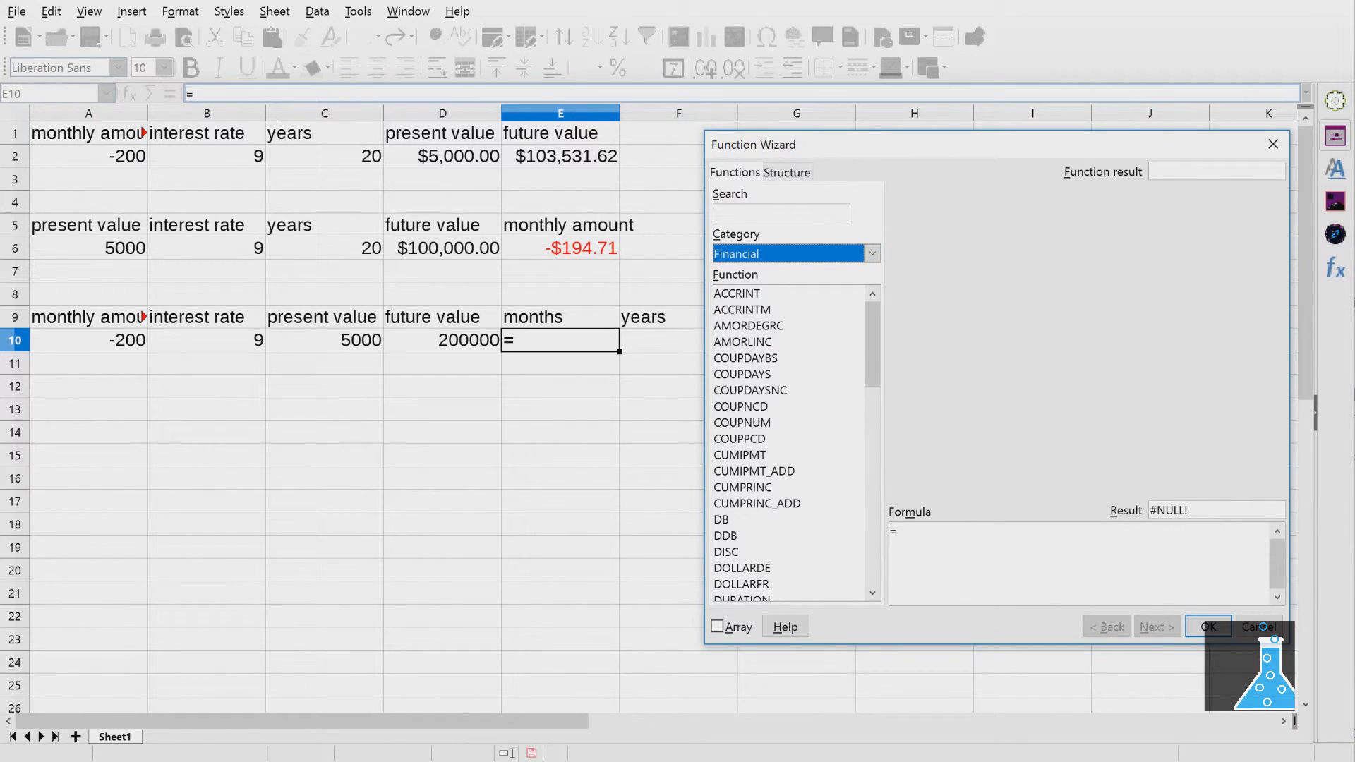
# Choose the NPER function for the months formula and proceed to its arguments.
pyautogui.scroll(-4, 789, 444)
pyautogui.scroll(-2, 788, 444)
pyautogui.scroll(-3, 788, 444)
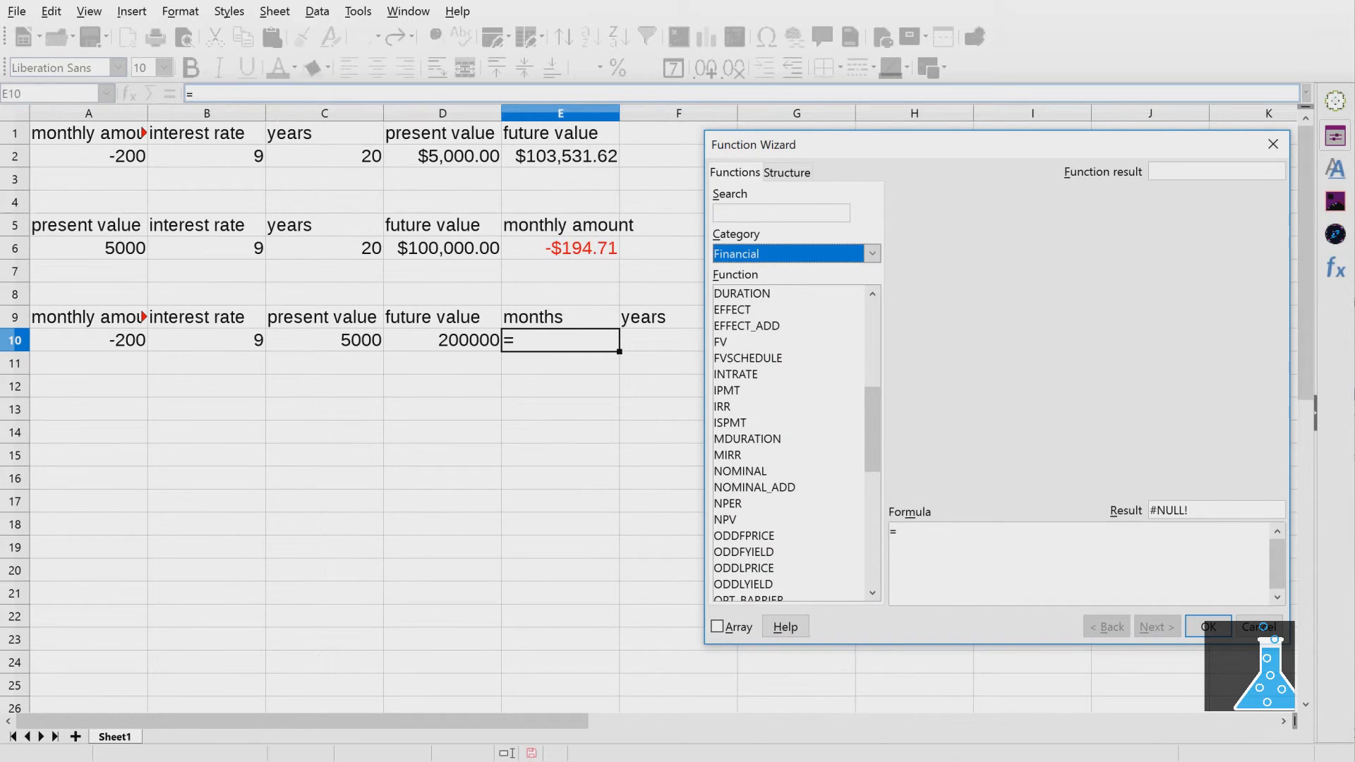
pyautogui.click(727, 503)
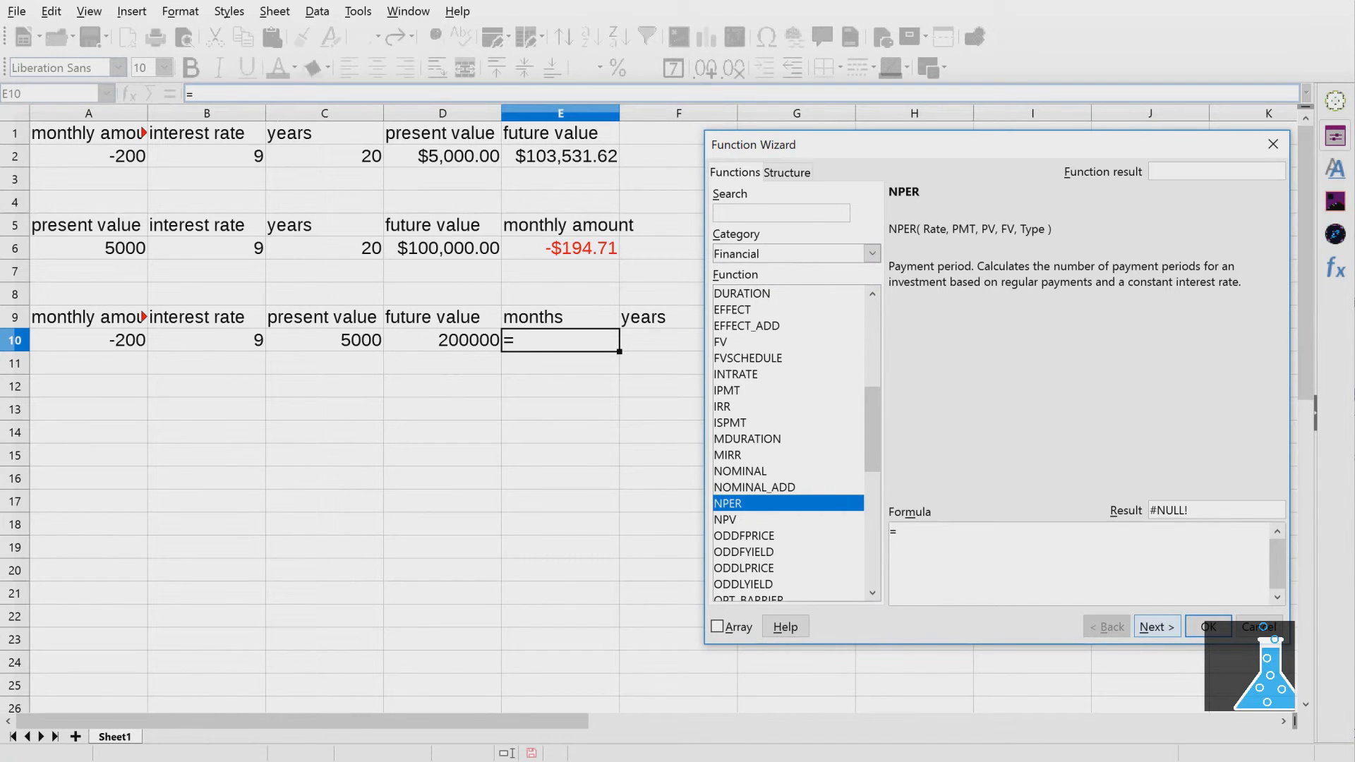
pyautogui.click(1155, 626)
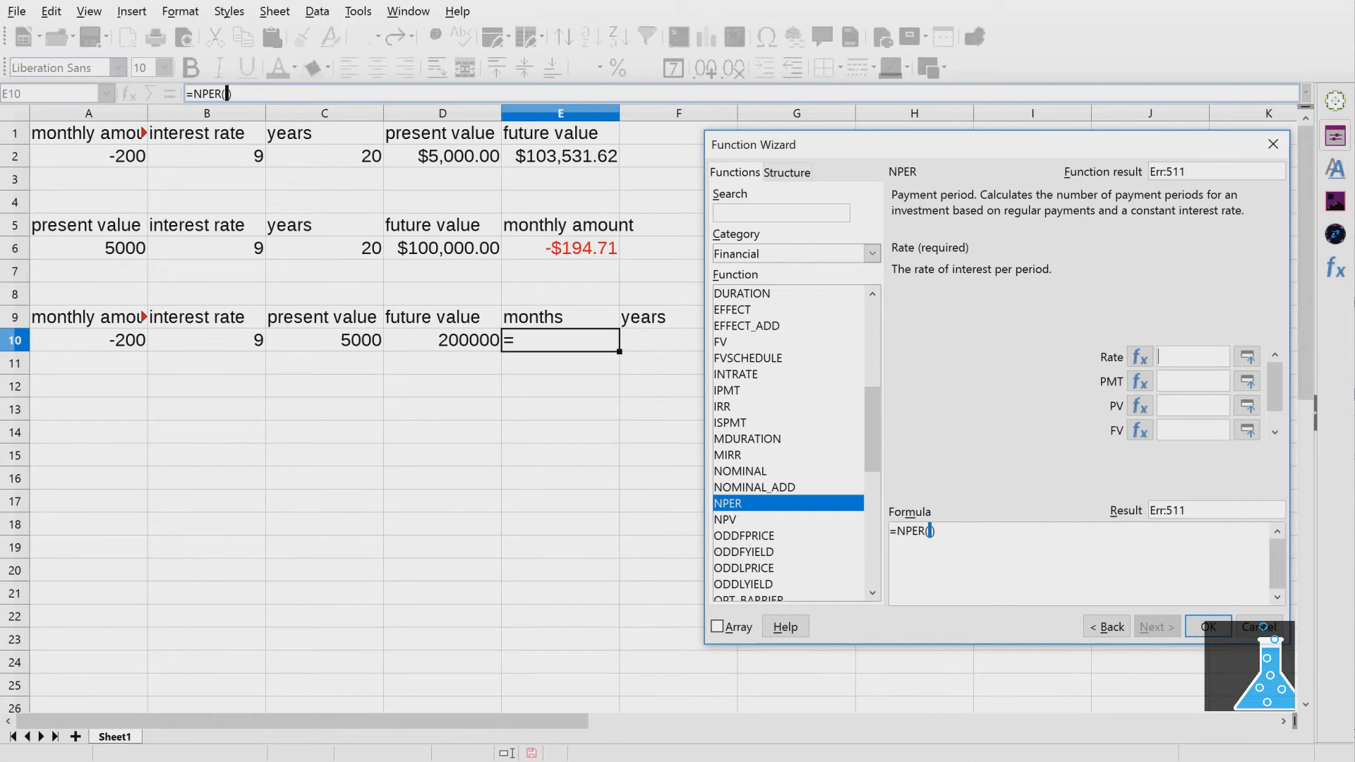
# Set the NPER function's Rate argument to B10/100/12.
pyautogui.click(206, 340)
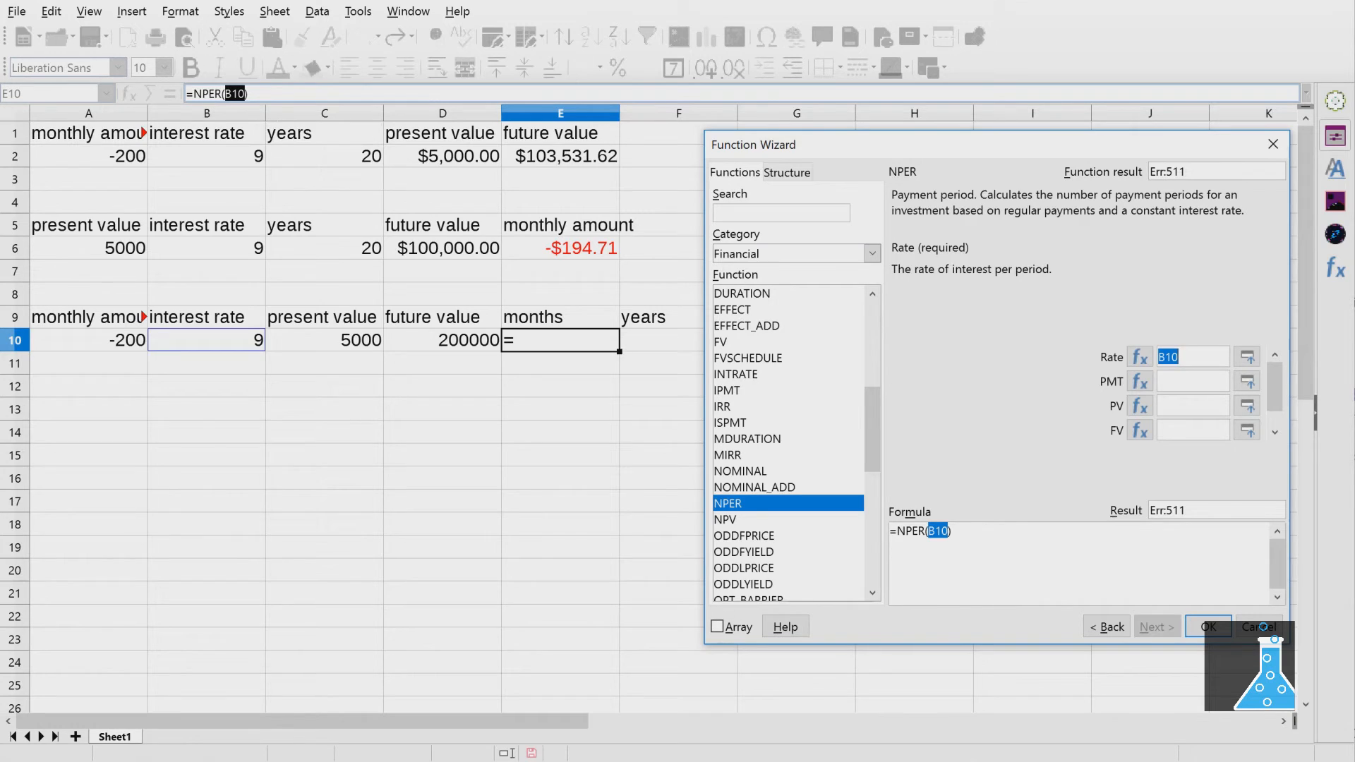
pyautogui.click(1179, 357)
pyautogui.write('/100')
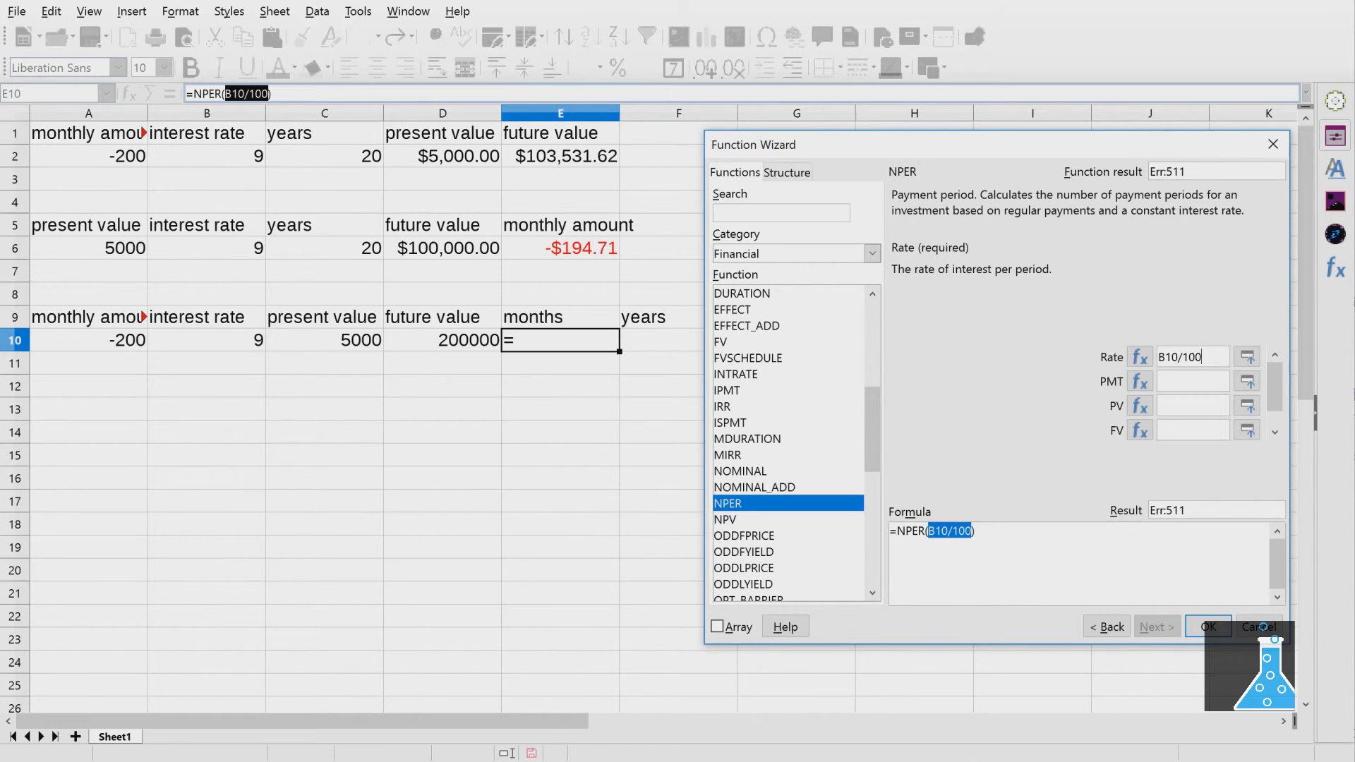
pyautogui.write('/12')
pyautogui.click(1161, 381)
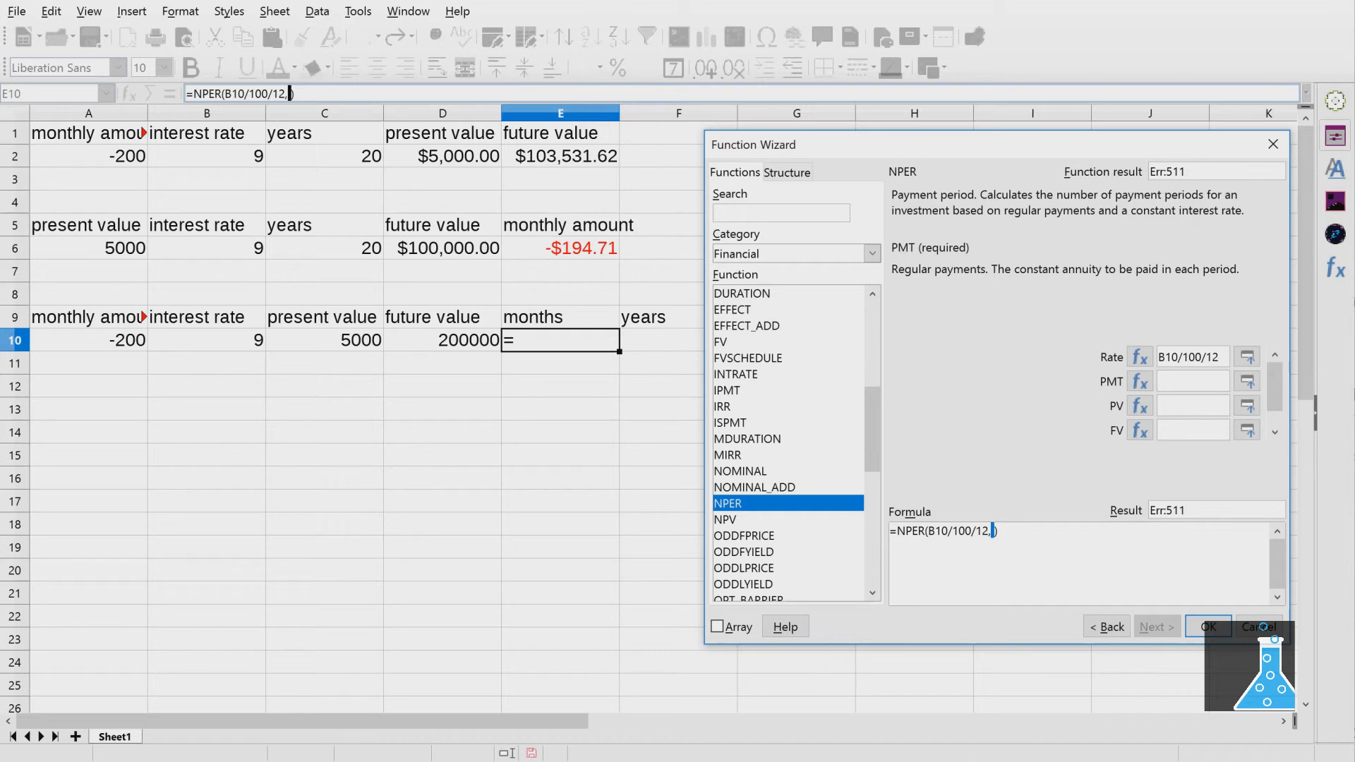
# Set the NPER function's PMT argument to A10, PV to C10 and FV to D10, and insert the formula into E10.
pyautogui.click(89, 340)
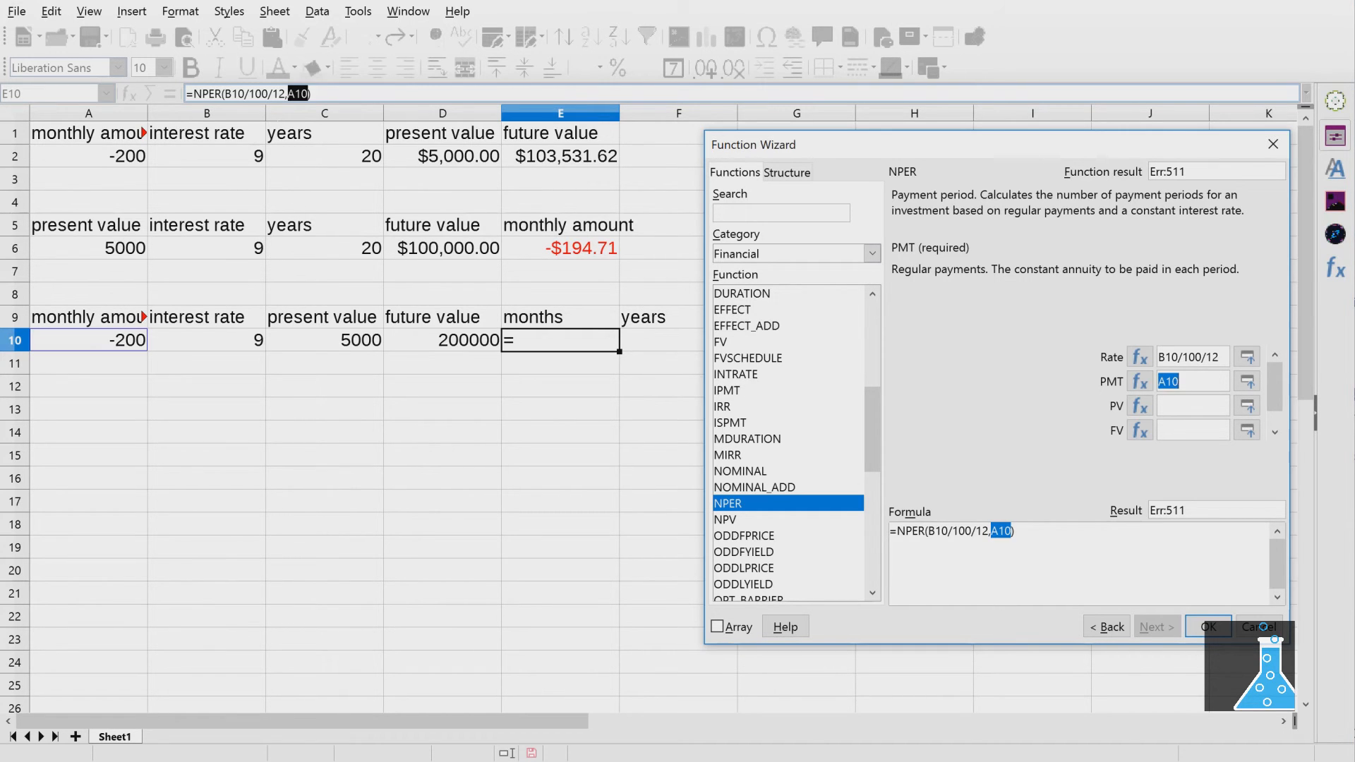
pyautogui.click(1192, 405)
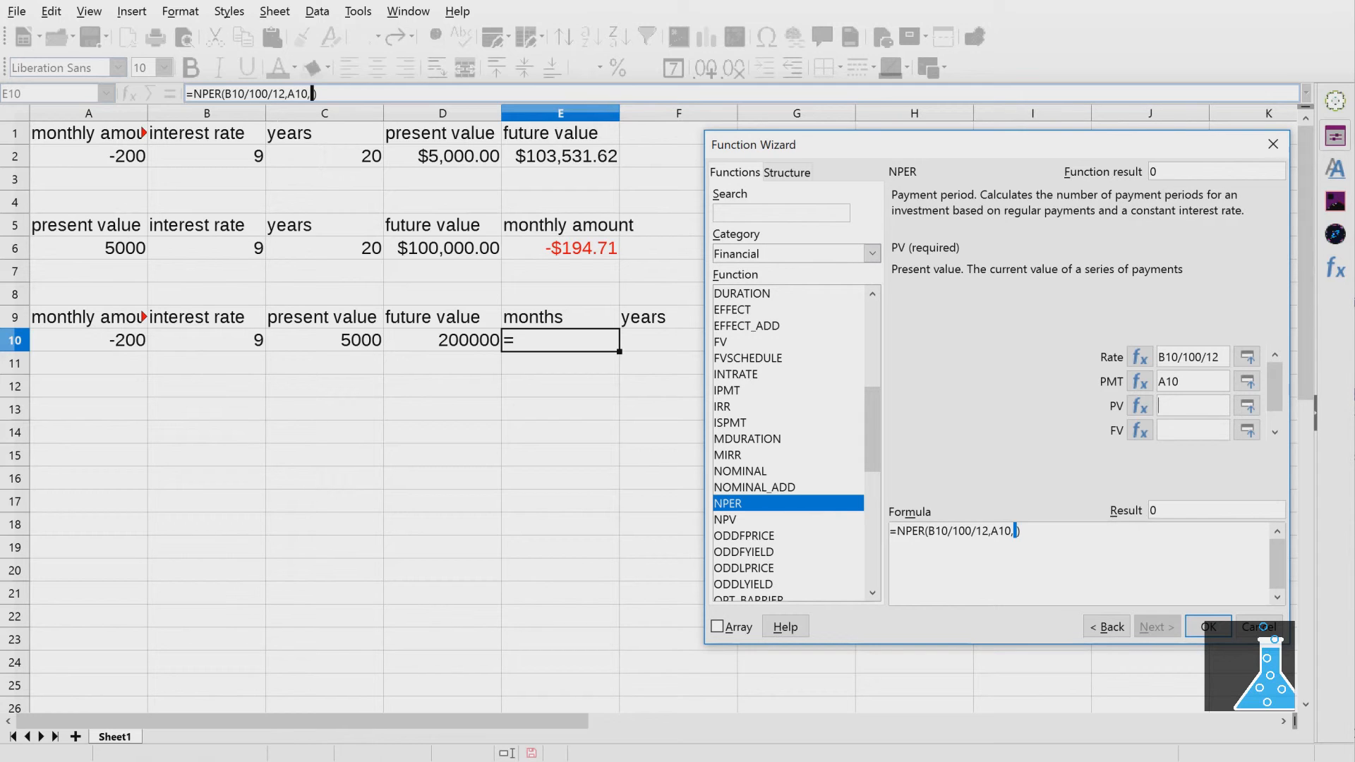
pyautogui.click(324, 340)
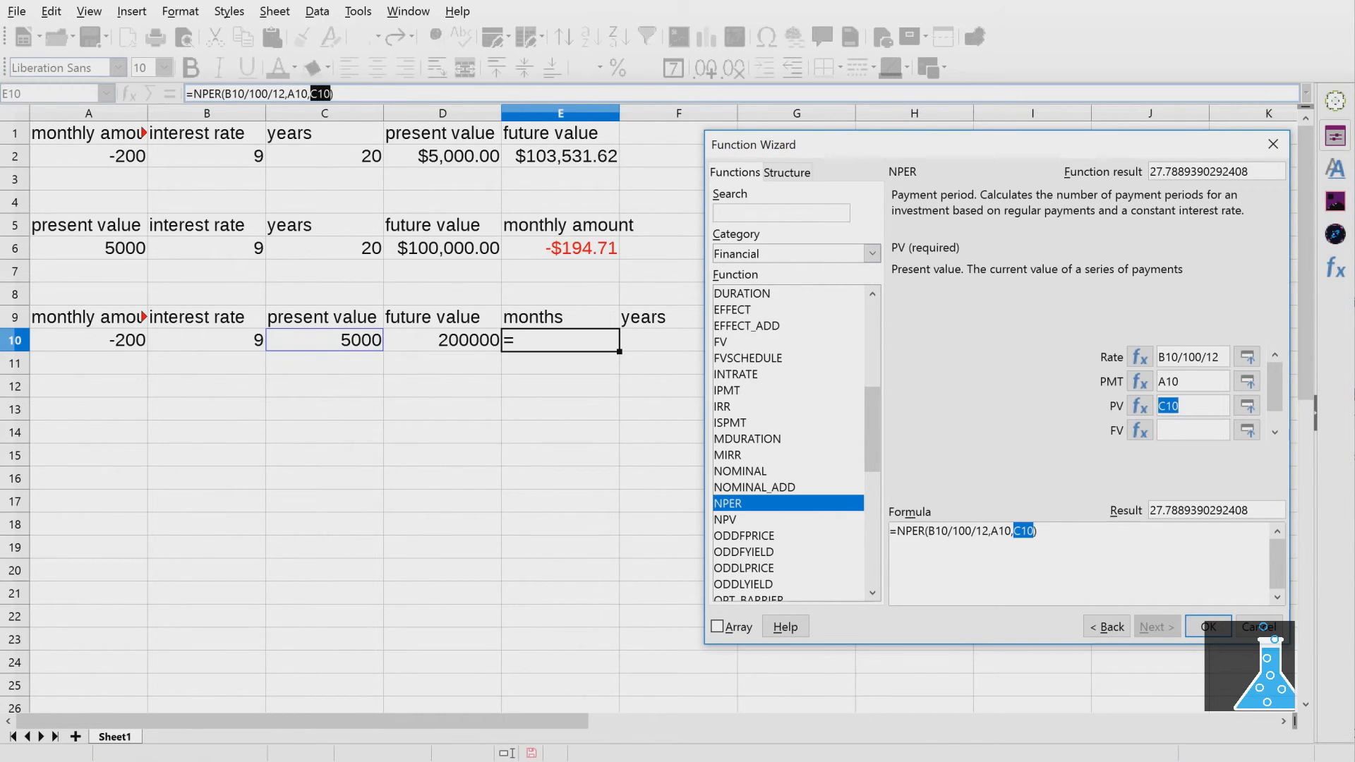
pyautogui.click(1192, 430)
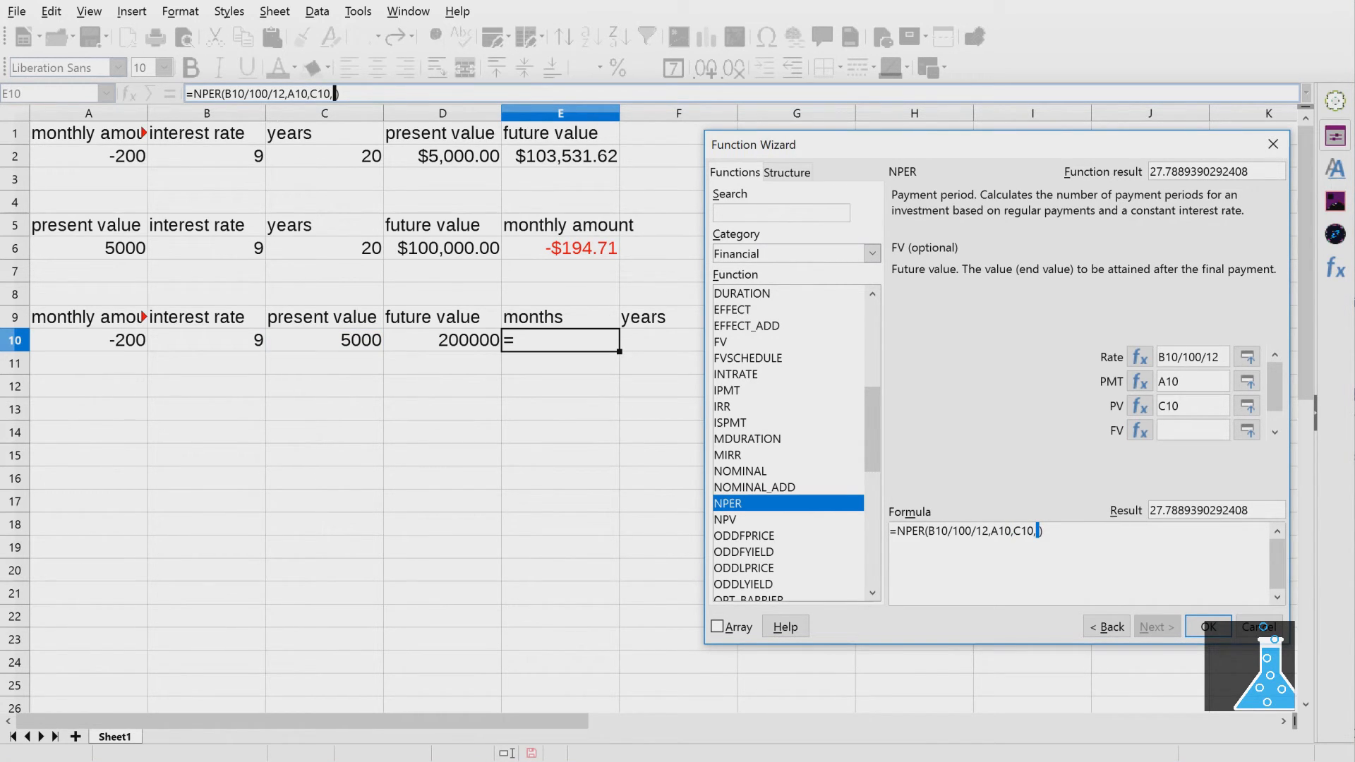
pyautogui.click(442, 340)
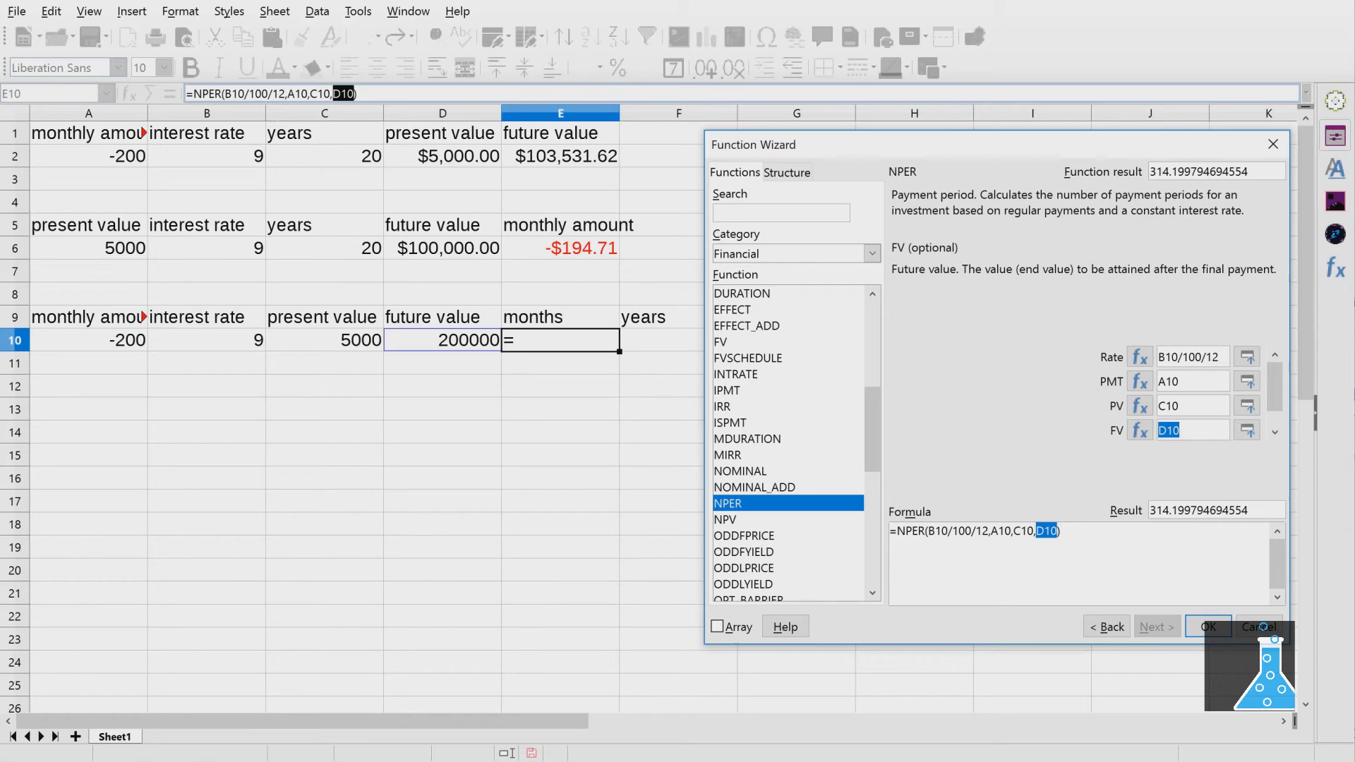
pyautogui.click(1208, 626)
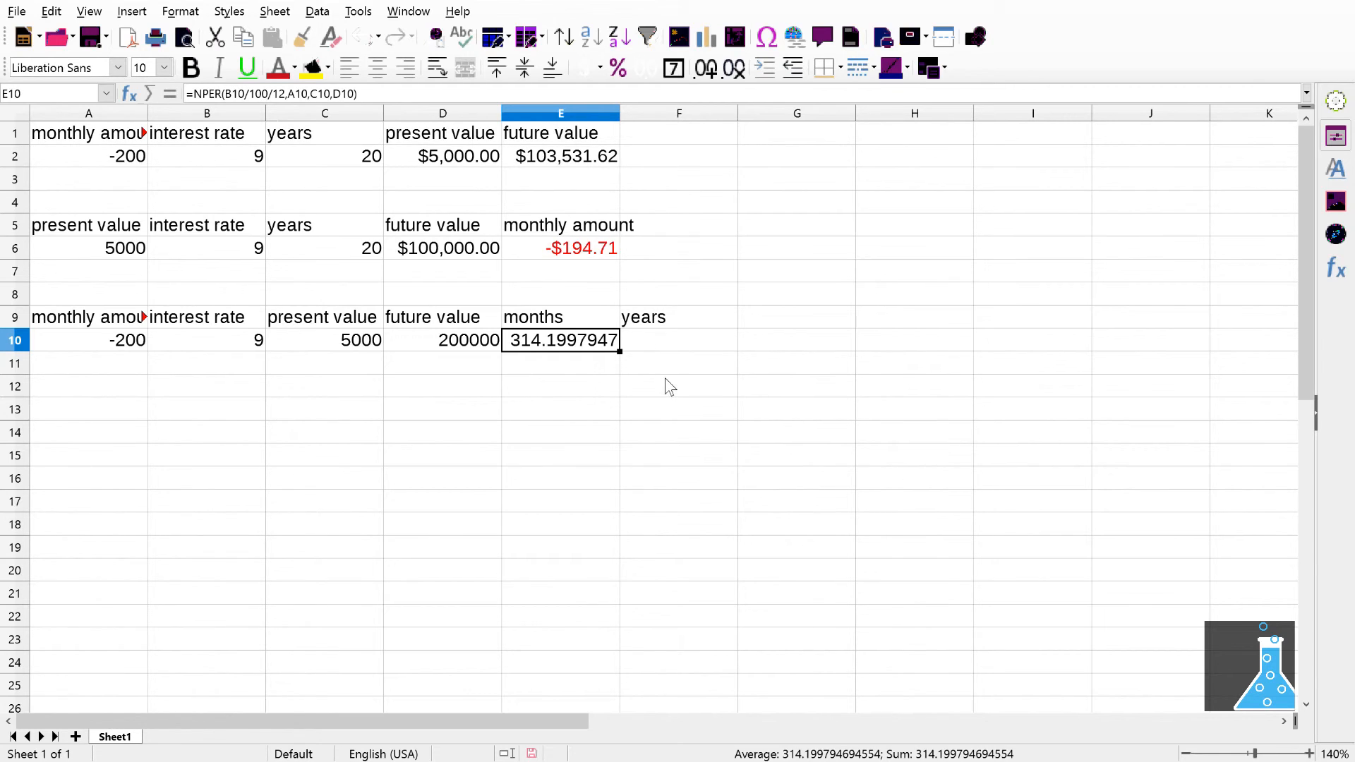
# Enter the formula =E10/12 in cell F10 to convert the months into years.
pyautogui.press('Right')
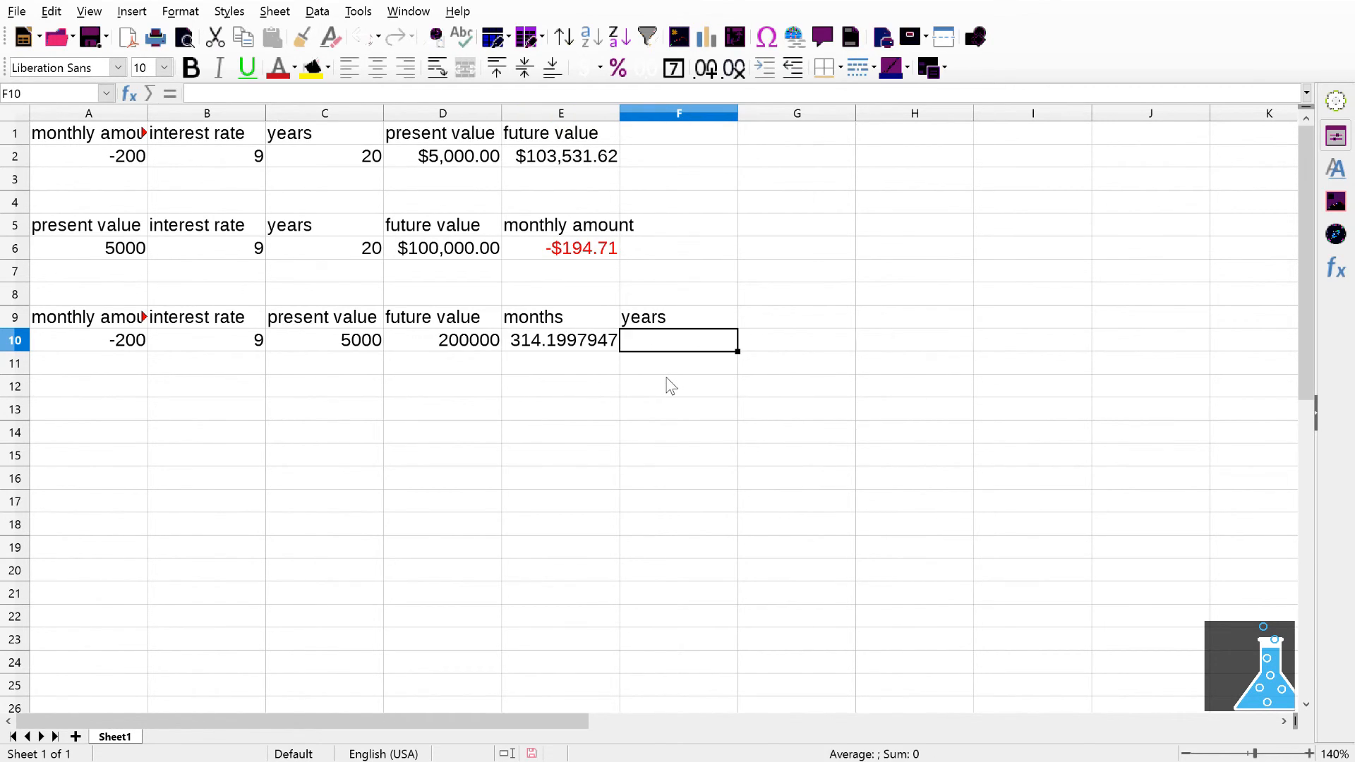
pyautogui.write('=')
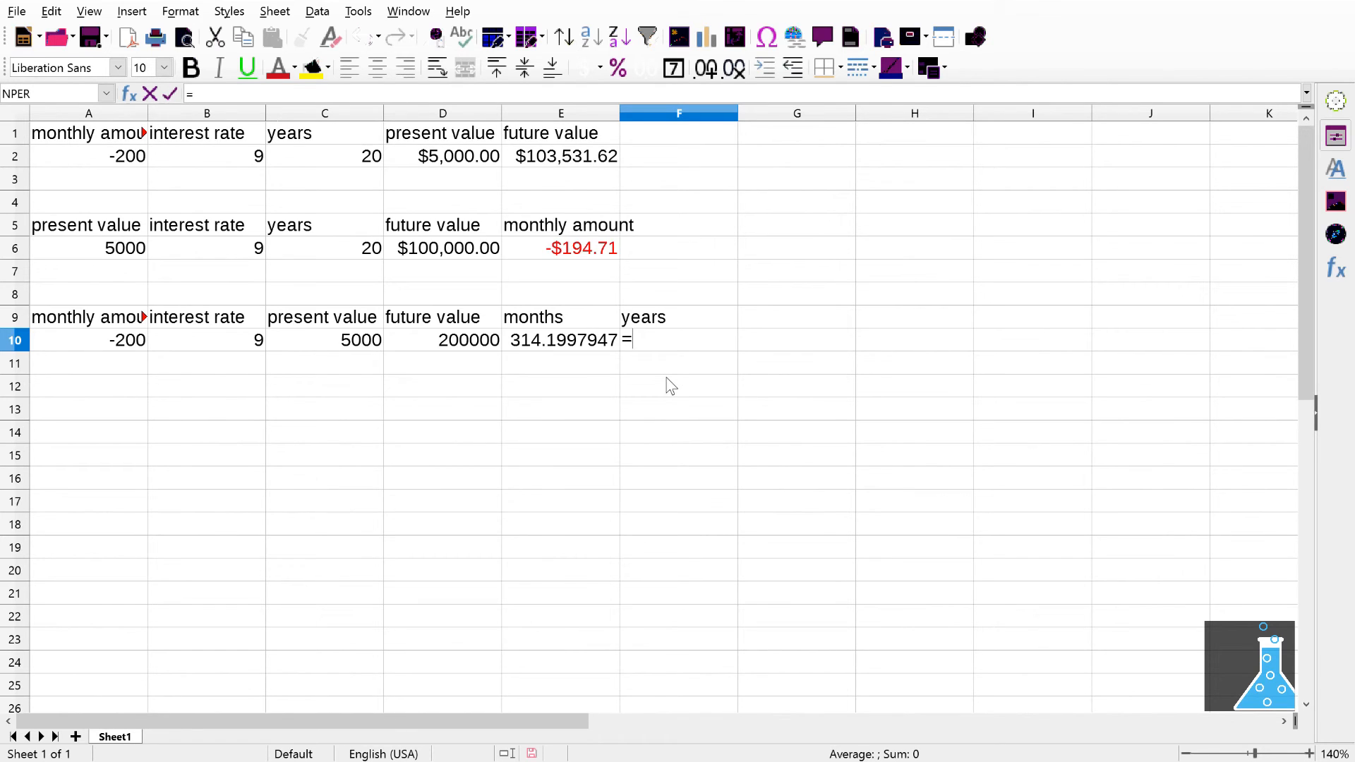
pyautogui.write('e10/12')
pyautogui.press('Return')
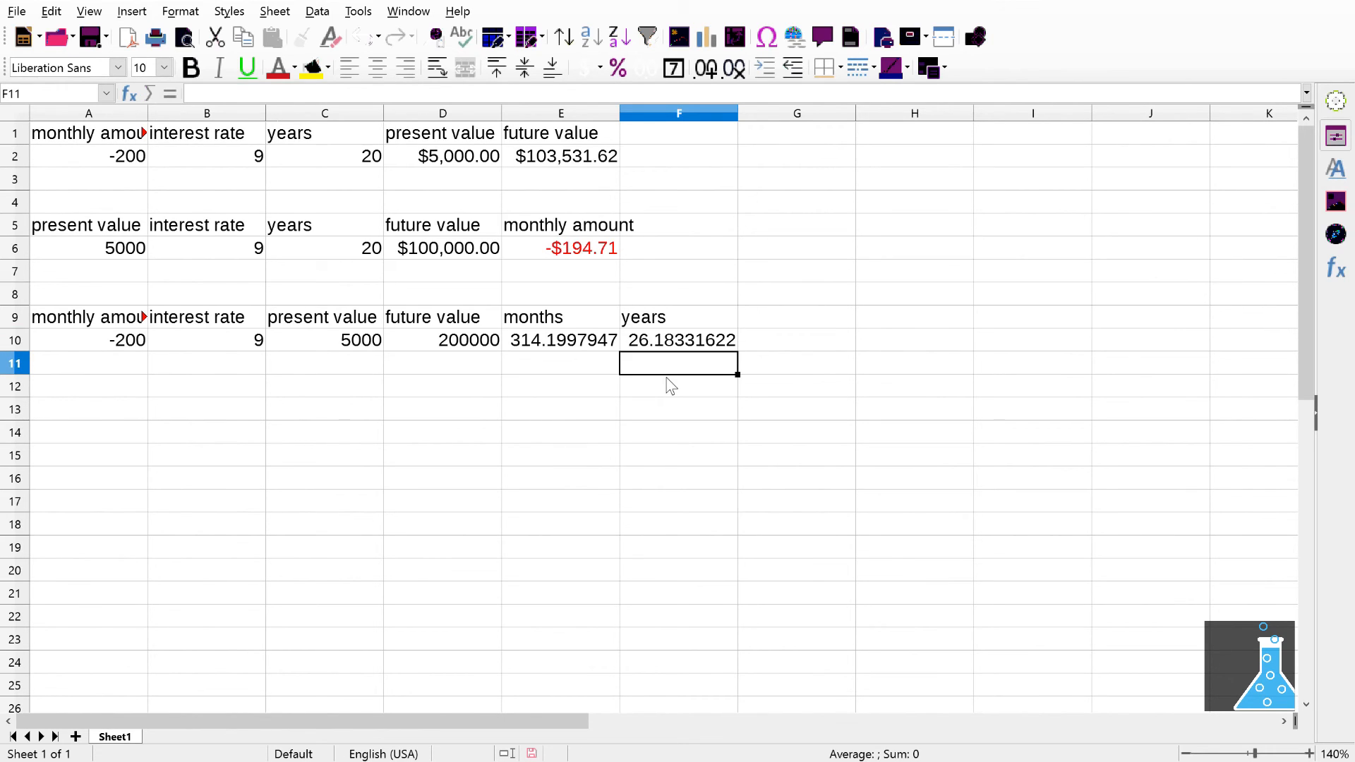